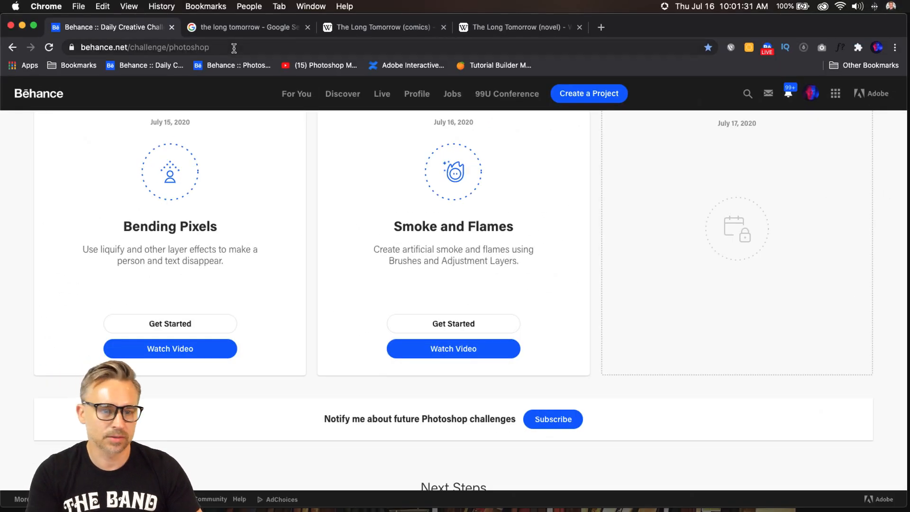
# Open the starter files of the Smoke and Flames challenge on Behance and bring up SmokeandFlames.psd in Photoshop
pyautogui.click(235, 48)
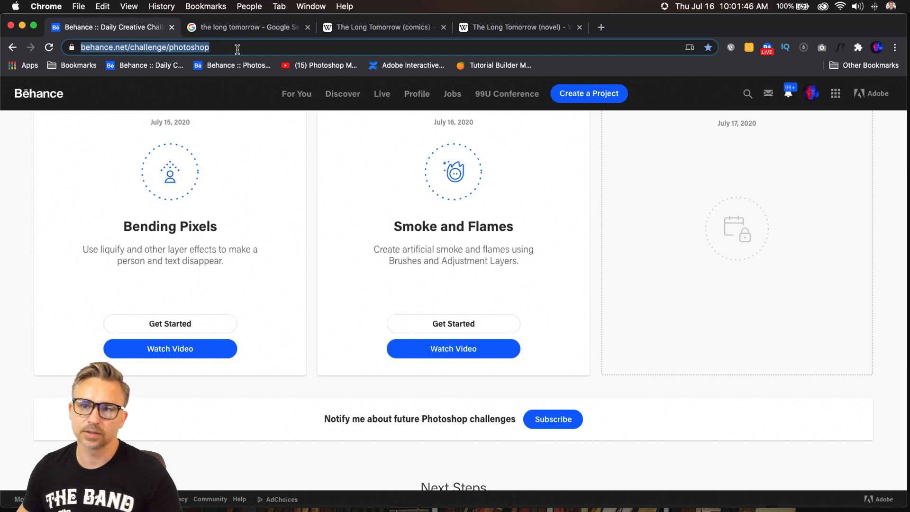
pyautogui.click(440, 326)
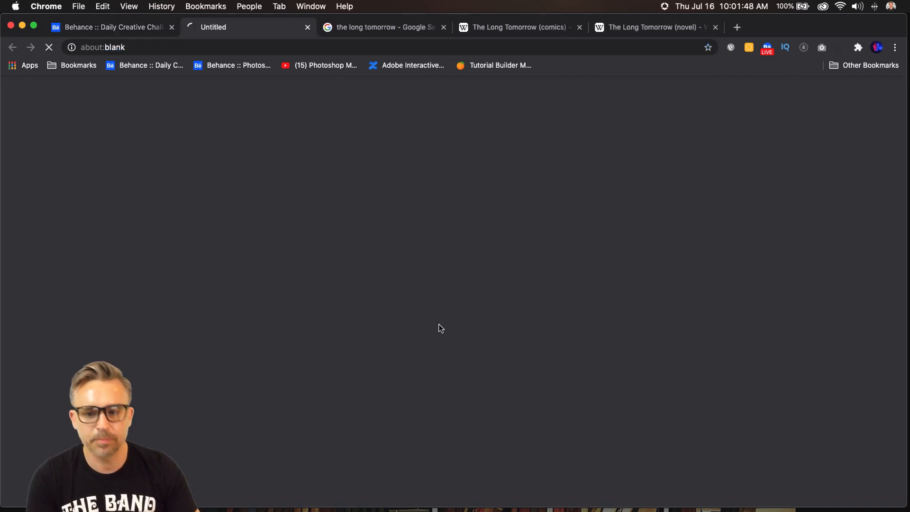
pyautogui.click(23, 26)
pyautogui.click(862, 229)
pyautogui.doubleClick(865, 158)
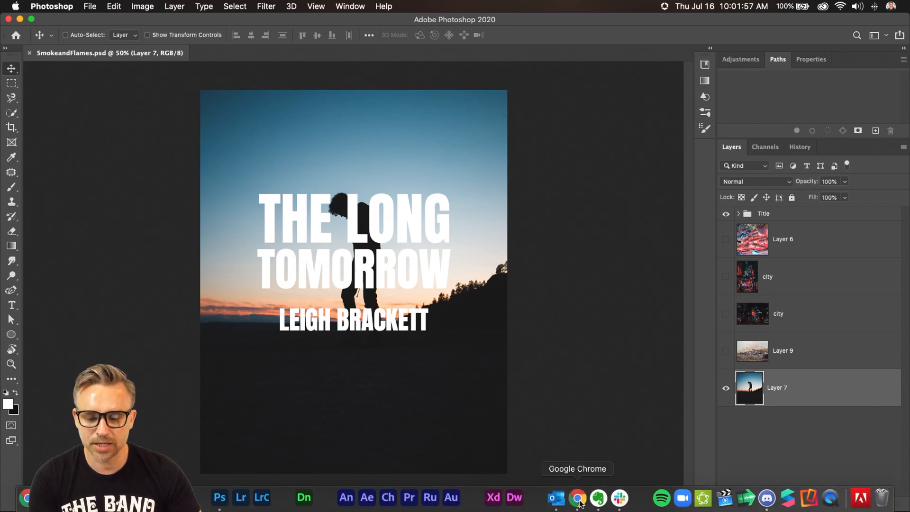
# Switch to Chrome and review the "the long tomorrow" search results and the Wikipedia article The Long Tomorrow (comics)
pyautogui.click(588, 501)
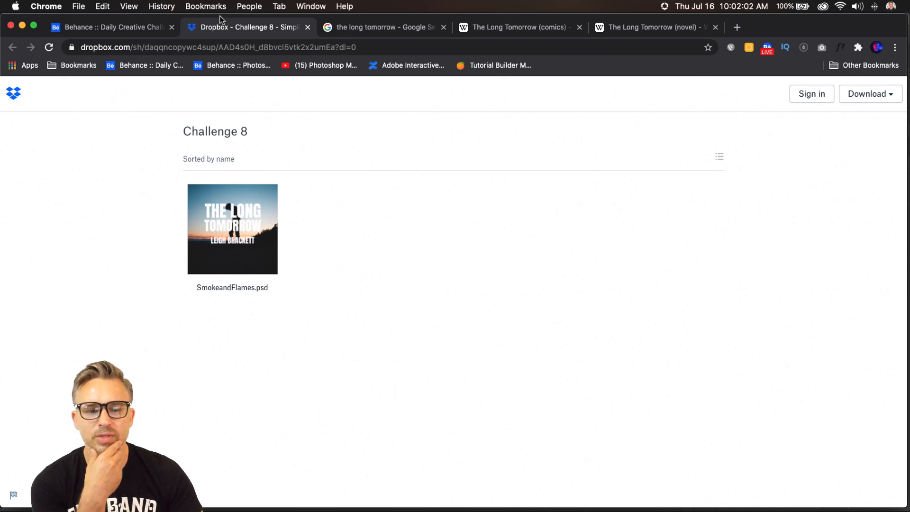
pyautogui.click(341, 27)
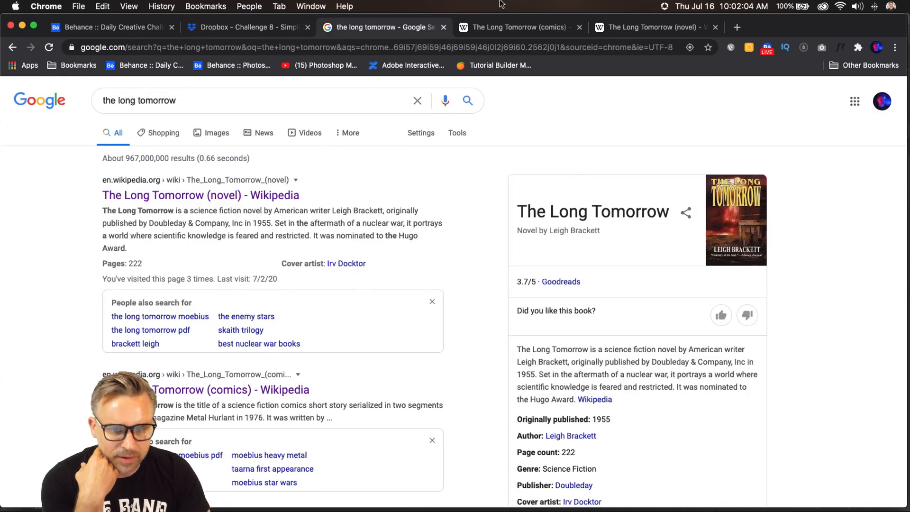
pyautogui.click(511, 28)
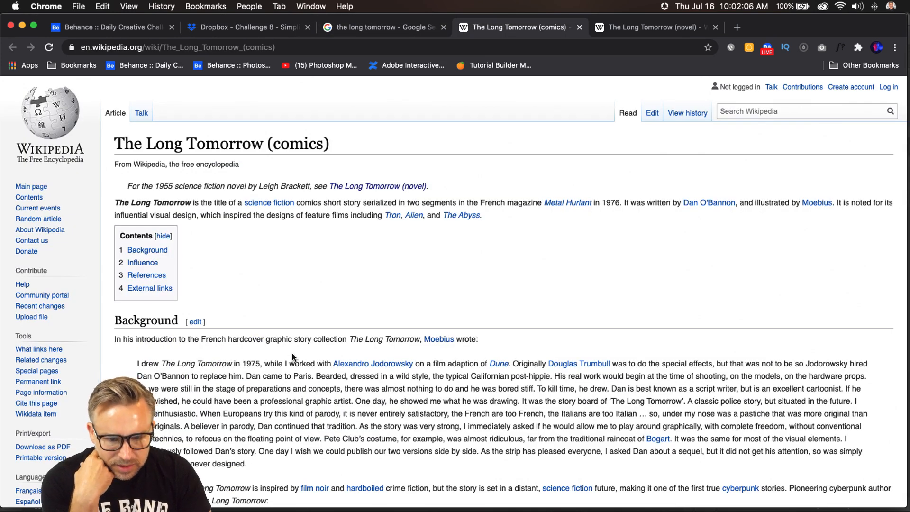
pyautogui.scroll(-10, 290, 356)
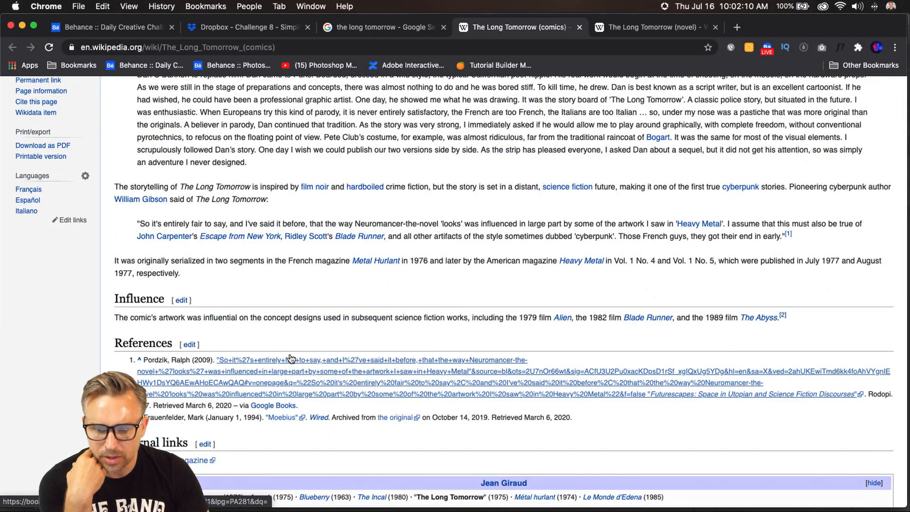
pyautogui.scroll(-3, 290, 358)
pyautogui.scroll(20, 290, 355)
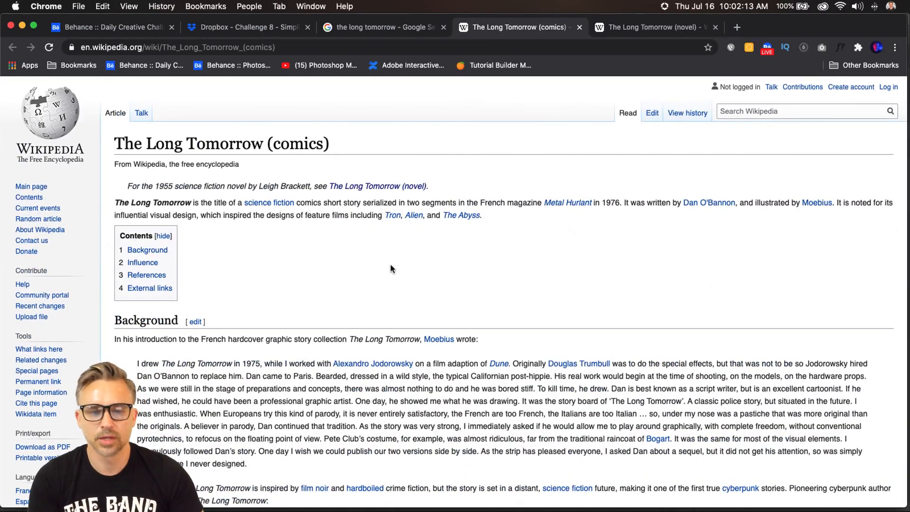
# Read the Wikipedia article The Long Tomorrow (novel), highlighting the introduction's passage about the aftermath of a nuclear war
pyautogui.click(644, 27)
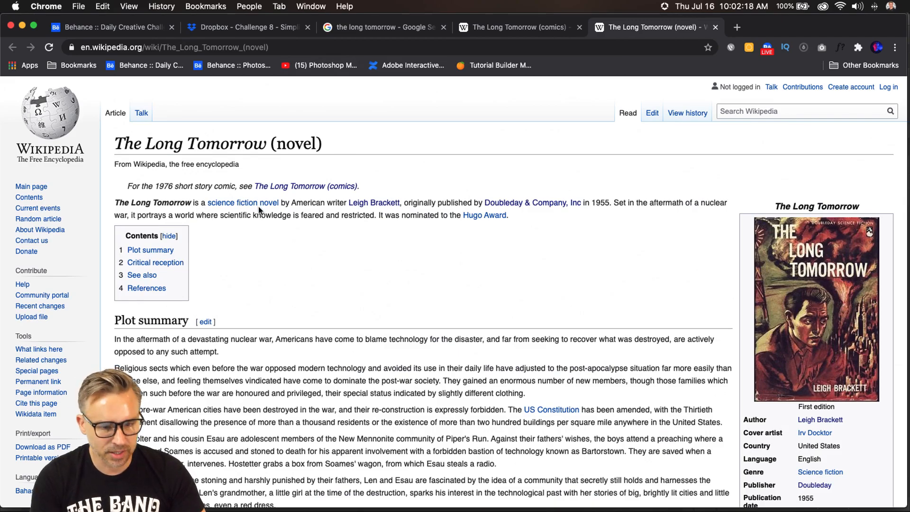
pyautogui.scroll(-15, 261, 211)
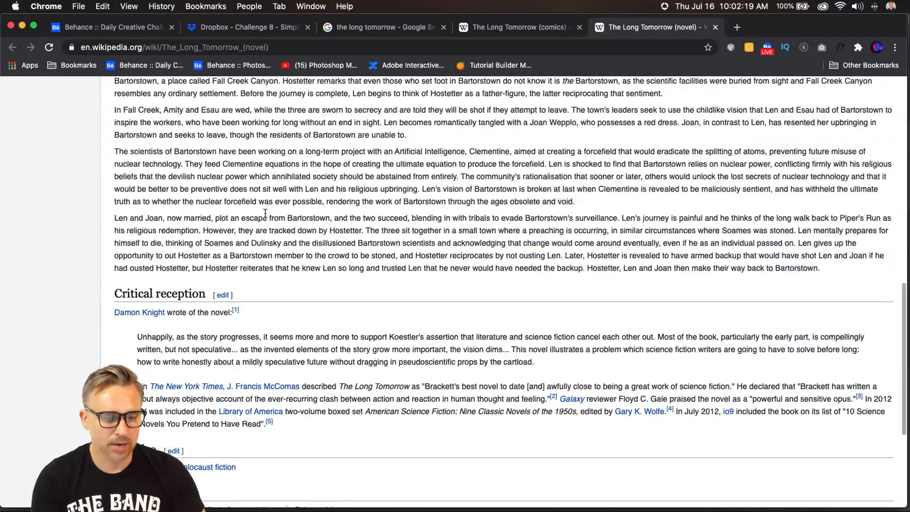
pyautogui.scroll(15, 265, 213)
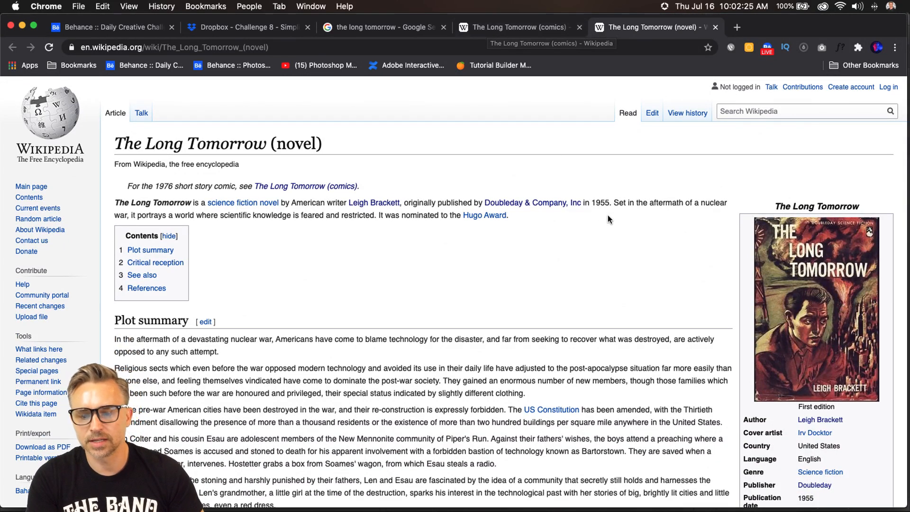
pyautogui.moveTo(634, 203); pyautogui.dragTo(368, 215)
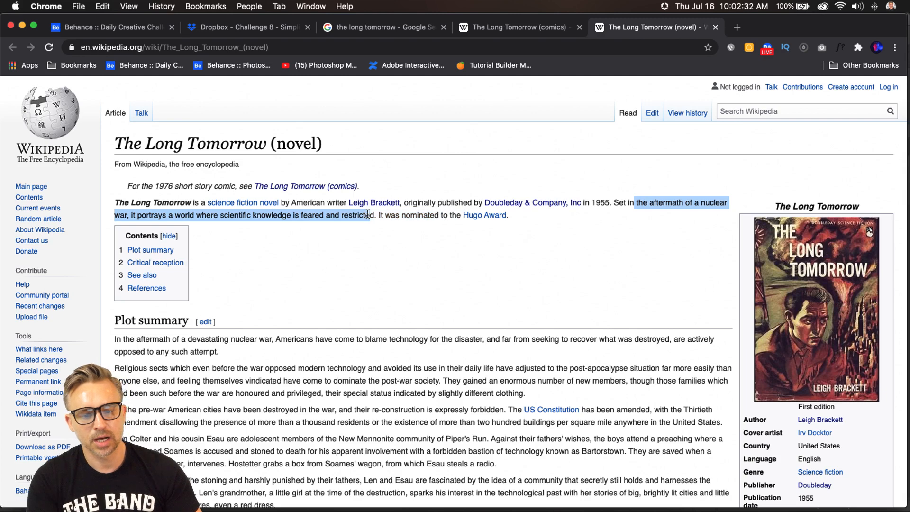
pyautogui.click(364, 220)
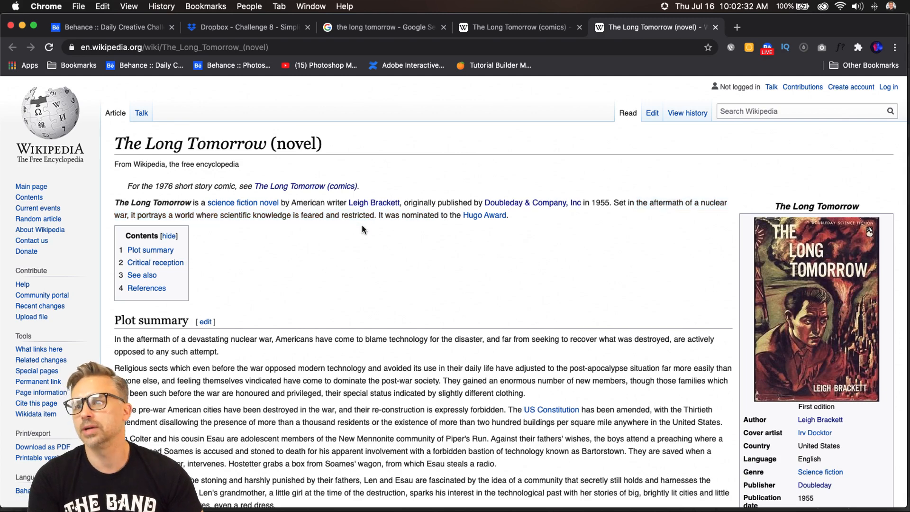
# Return to the Wikipedia article about The Long Tomorrow comics, skim its beginning and highlight its title
pyautogui.click(485, 28)
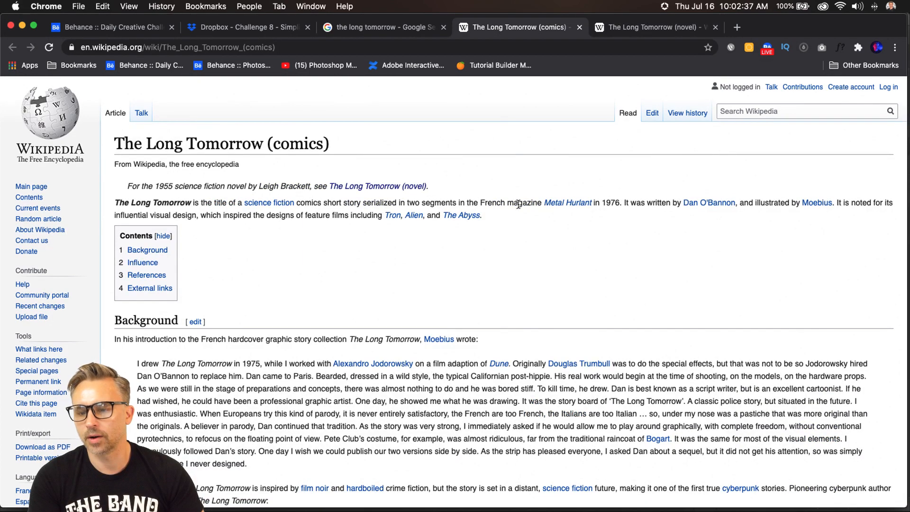
pyautogui.scroll(-3, 520, 325)
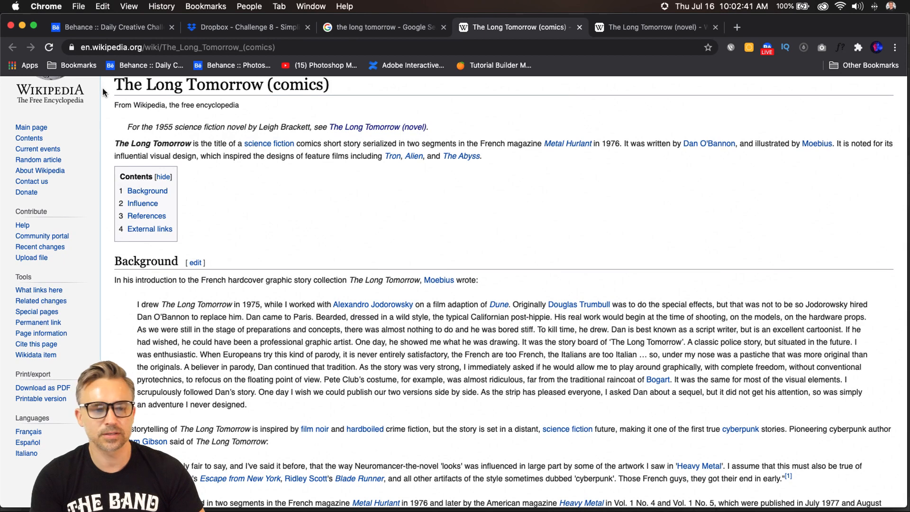
pyautogui.scroll(3, 232, 192)
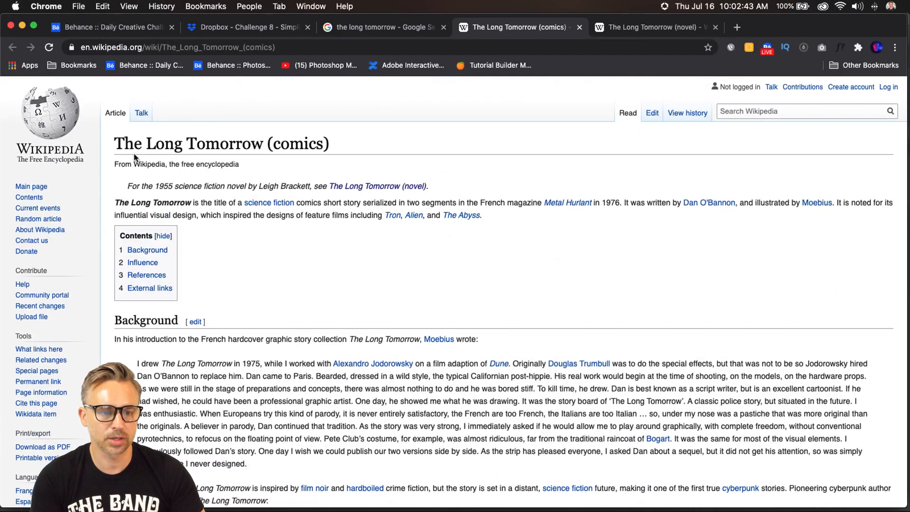
pyautogui.moveTo(109, 140); pyautogui.dragTo(349, 144)
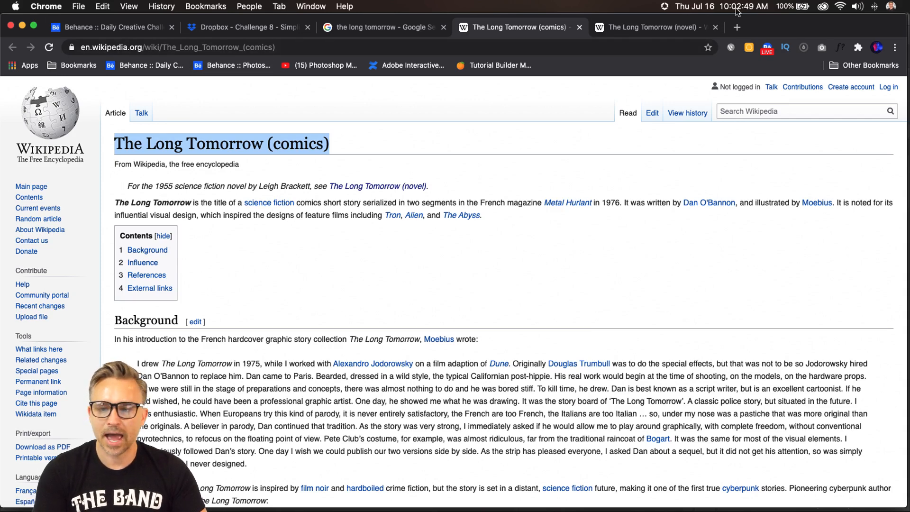
pyautogui.click(738, 26)
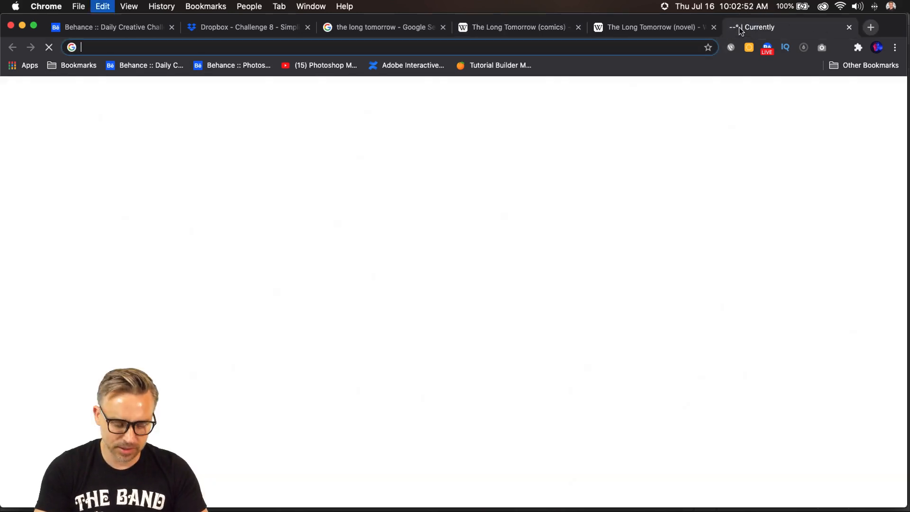
pyautogui.write('https://www.behance.net/challenge/photoshop')
pyautogui.press('Return')
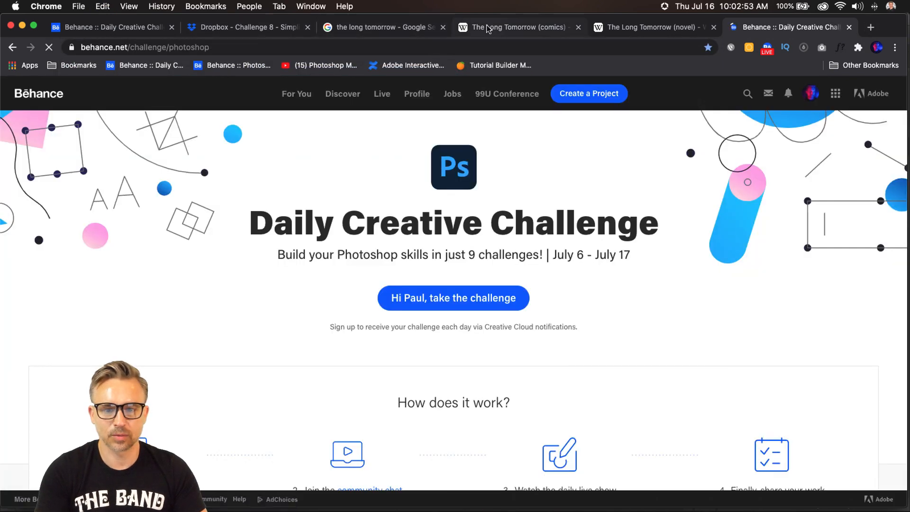
# Extend the existing Google query to search for "the long tomorrow comics"
pyautogui.click(386, 28)
pyautogui.tripleClick(188, 103)
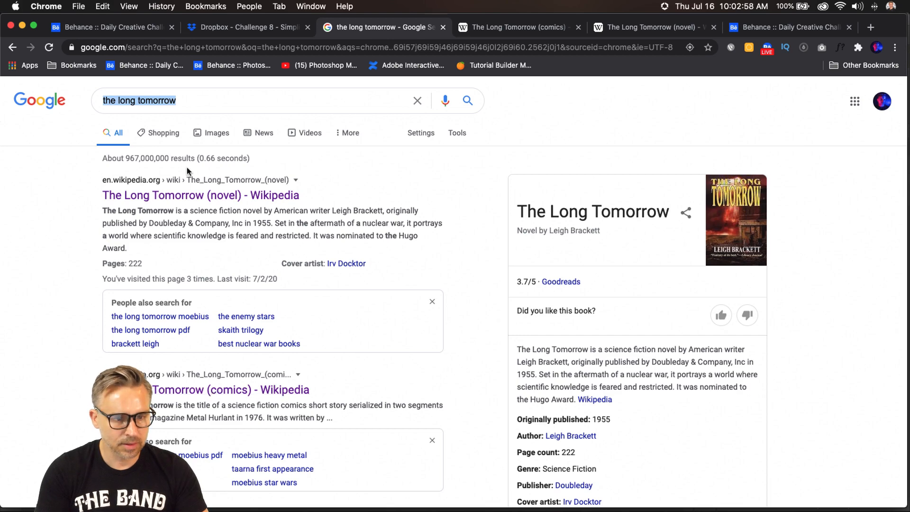
pyautogui.press('Right')
pyautogui.write('comics')
pyautogui.press('Return')
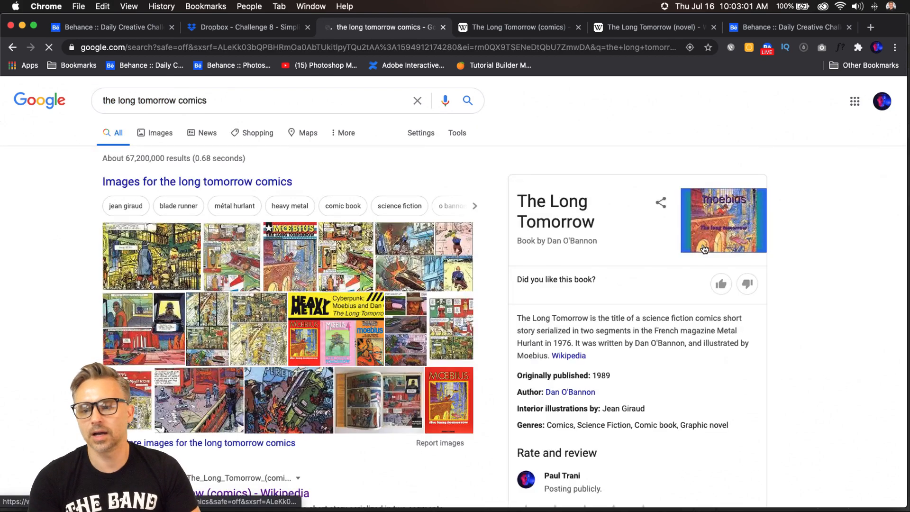
# Preview several of the comic's image results, including the Flickr page scan and the Open Culture panels
pyautogui.click(159, 268)
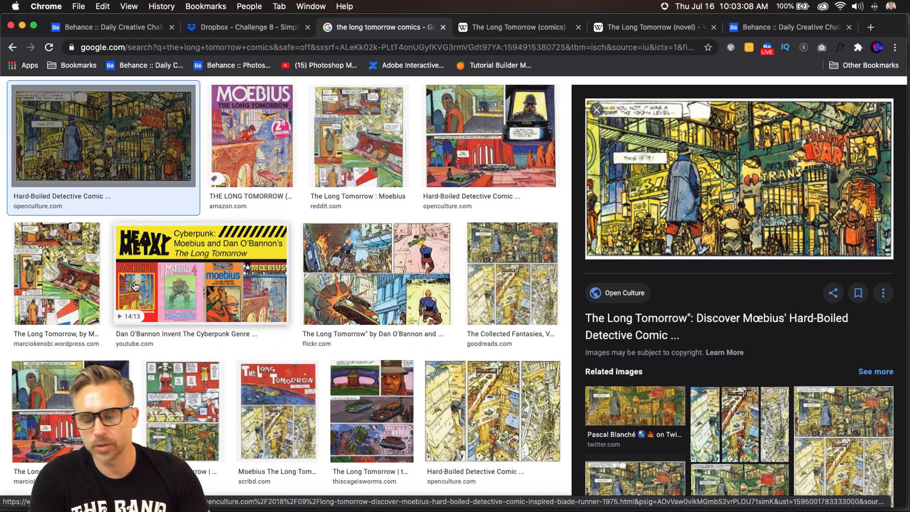
pyautogui.click(352, 291)
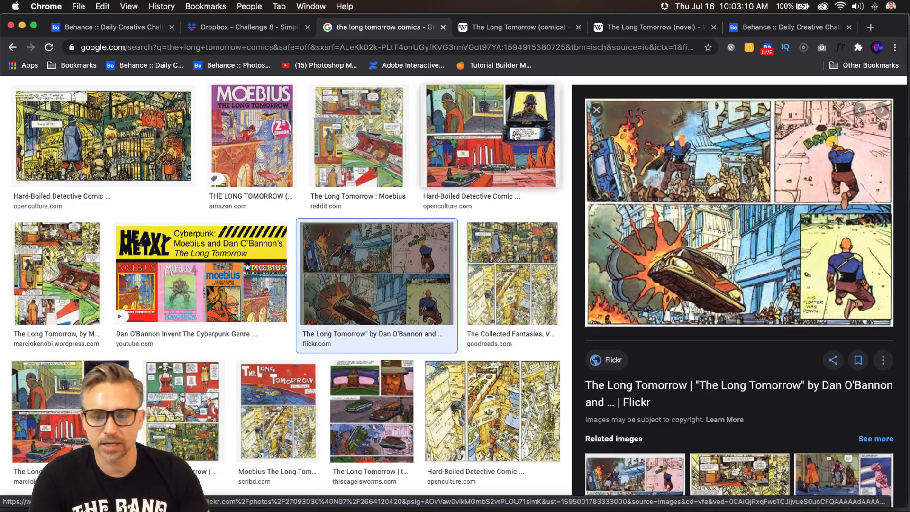
pyautogui.click(519, 138)
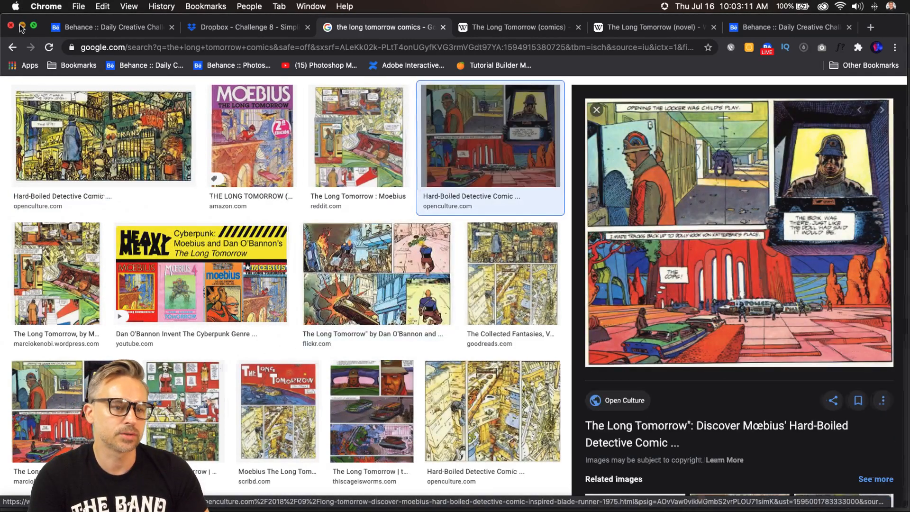
# Switch to Photoshop, hide the Title group and add a new empty layer directly above Layer 7
pyautogui.click(21, 28)
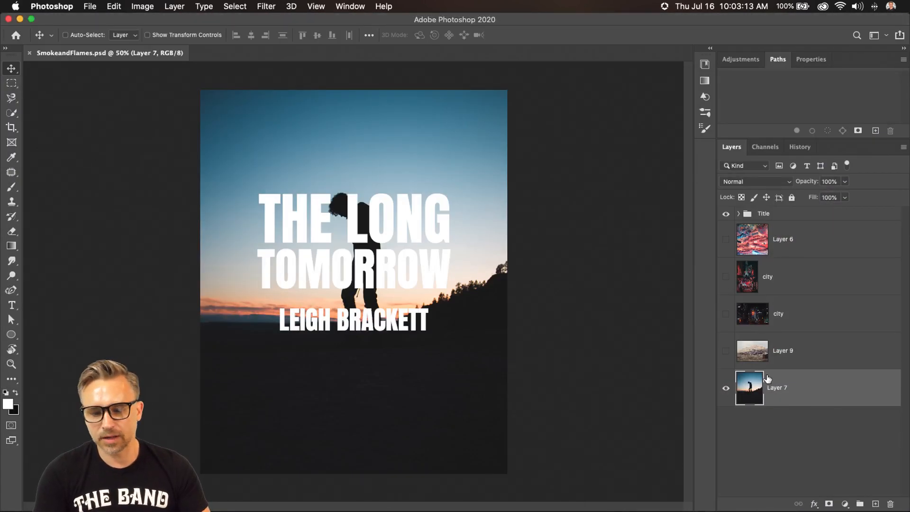
pyautogui.press('super+plus')
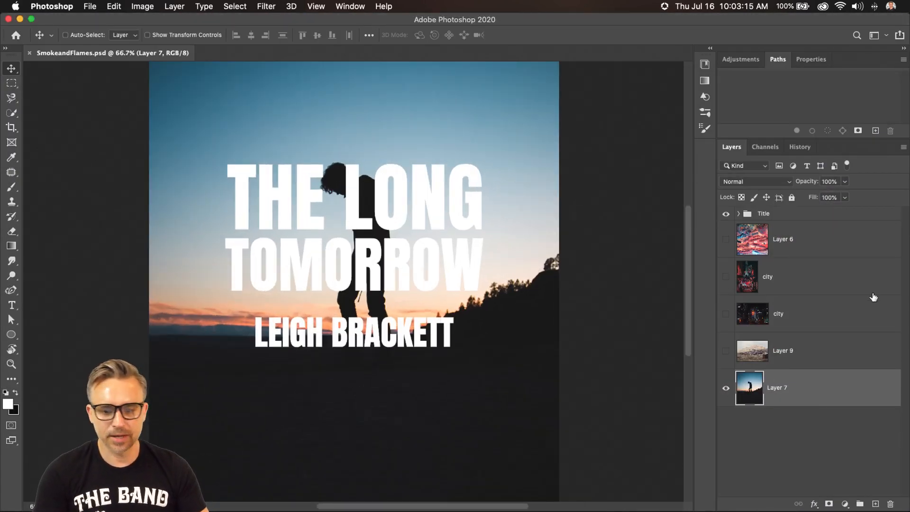
pyautogui.click(726, 215)
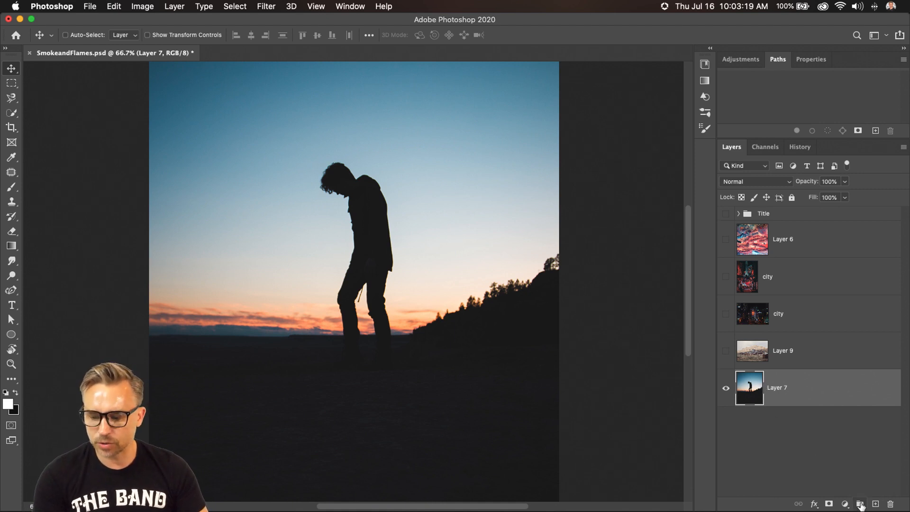
pyautogui.click(875, 504)
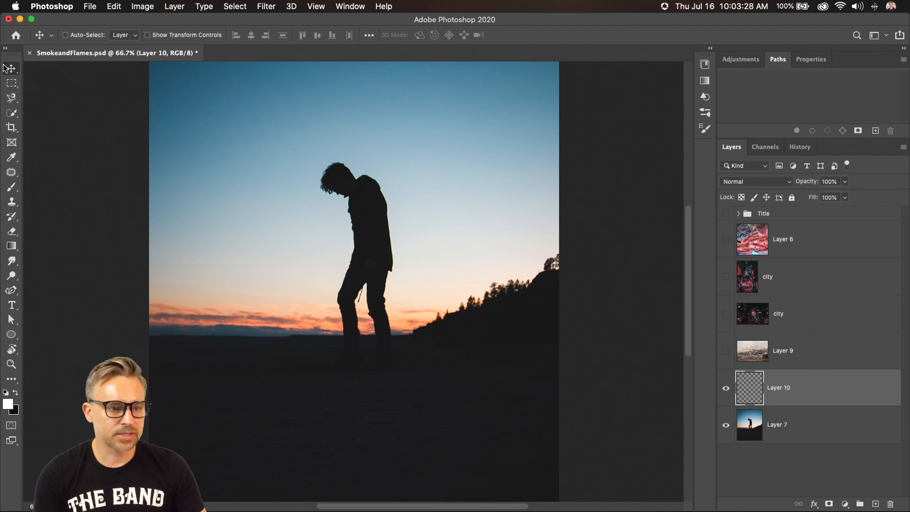
# Activate the Curvature Pen Tool and try out a single shape point in the sky beside the man's head, undoing it
pyautogui.moveTo(301, 187); pyautogui.dragTo(325, 247)
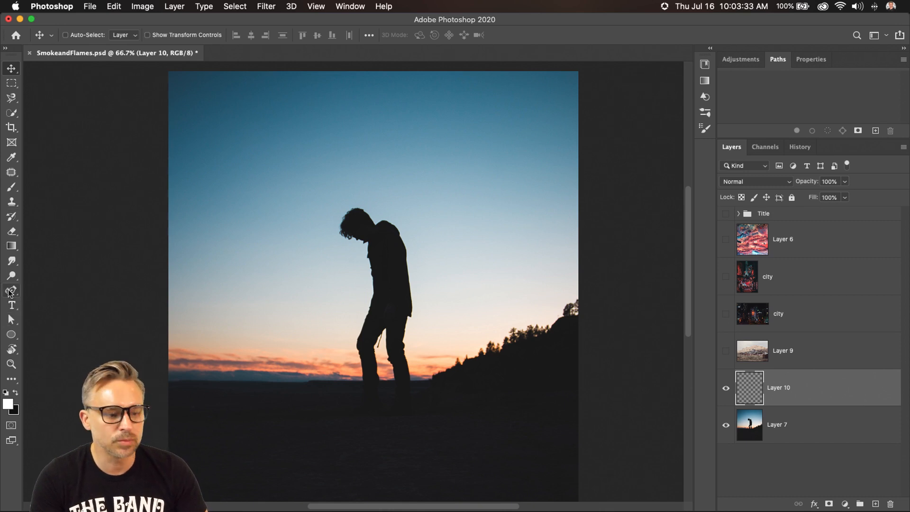
pyautogui.click(8, 290)
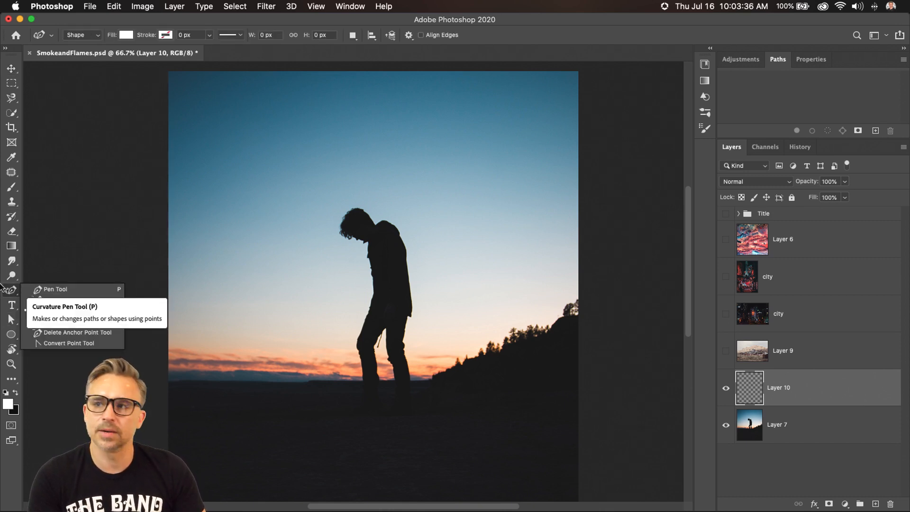
pyautogui.click(3, 287)
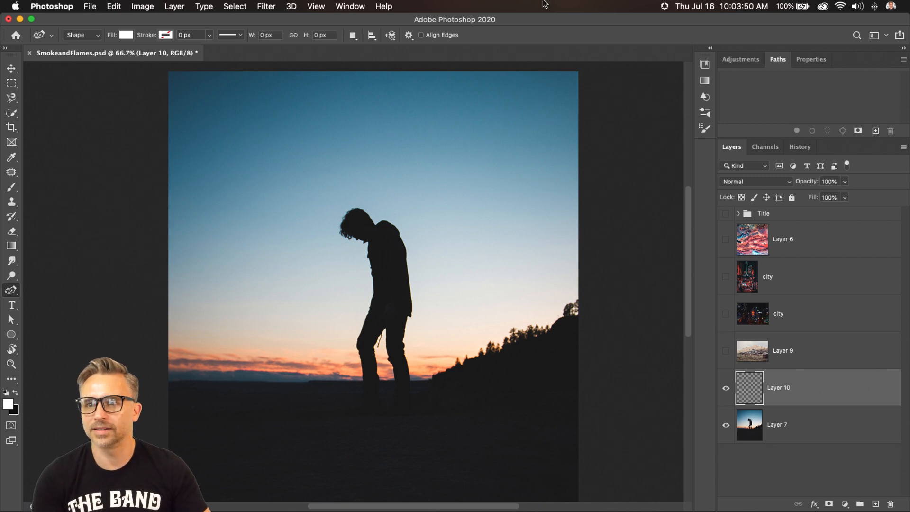
pyautogui.click(287, 220)
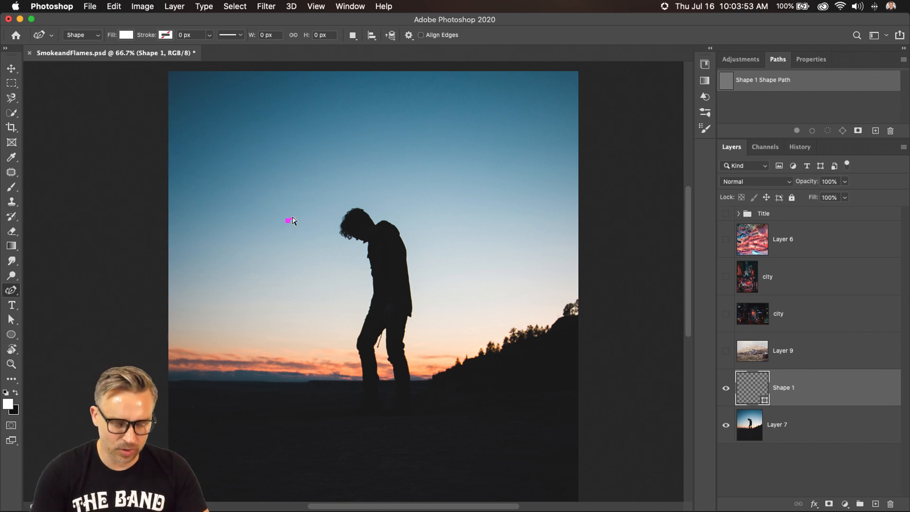
pyautogui.press('super+z')
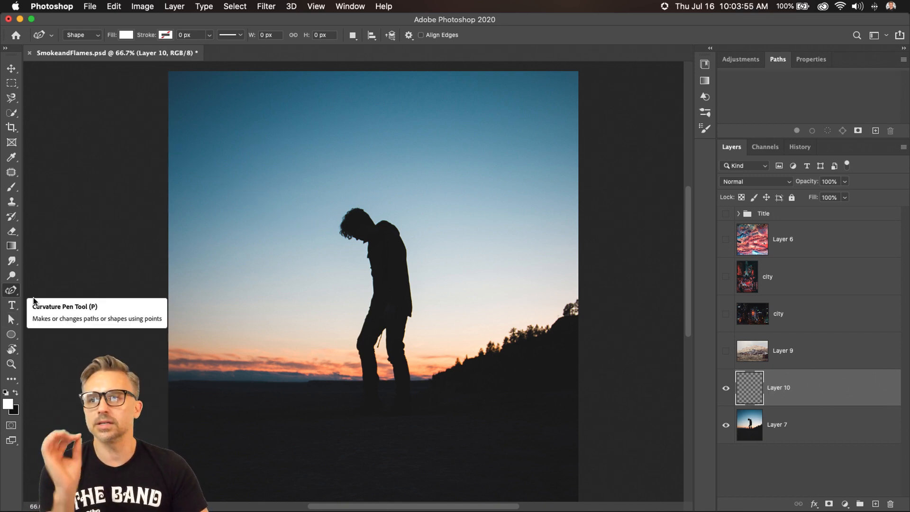
# Try out an S-shaped curve over the man with the Curvature Pen Tool in Shape mode
pyautogui.scroll(1, 243, 154)
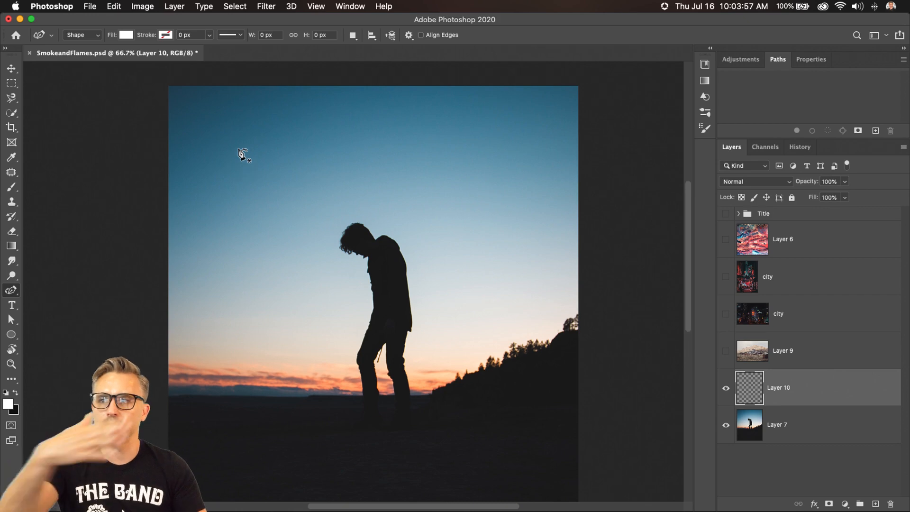
pyautogui.scroll(-3, 243, 154)
pyautogui.hscroll(-2, 243, 154)
pyautogui.rightClick(11, 291)
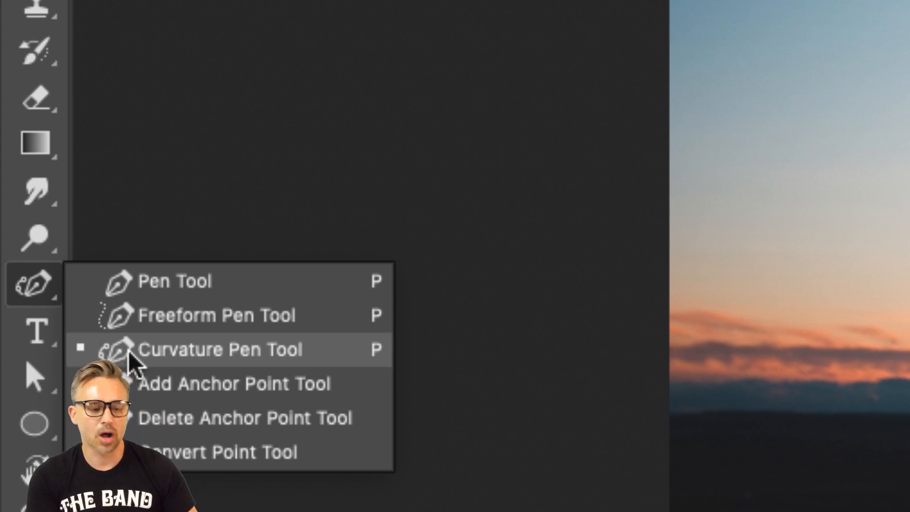
pyautogui.click(129, 354)
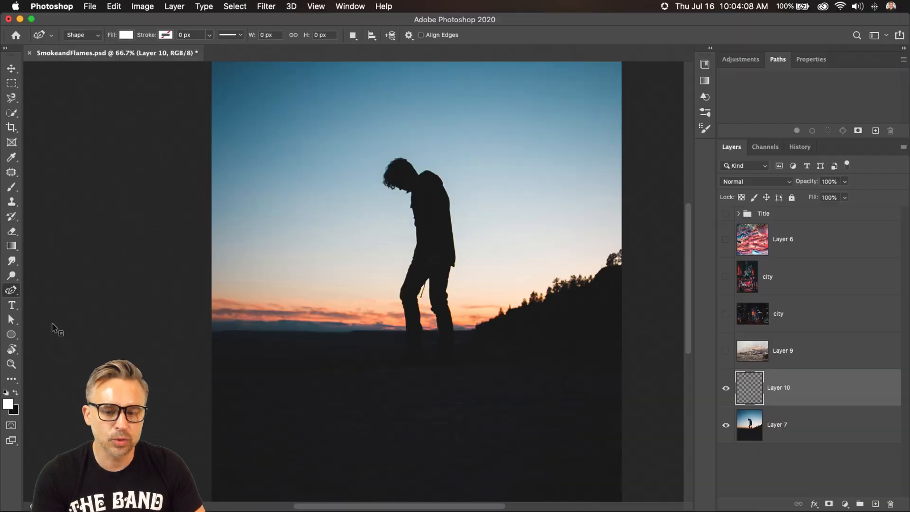
pyautogui.click(448, 347)
pyautogui.click(330, 258)
pyautogui.click(445, 256)
pyautogui.click(334, 210)
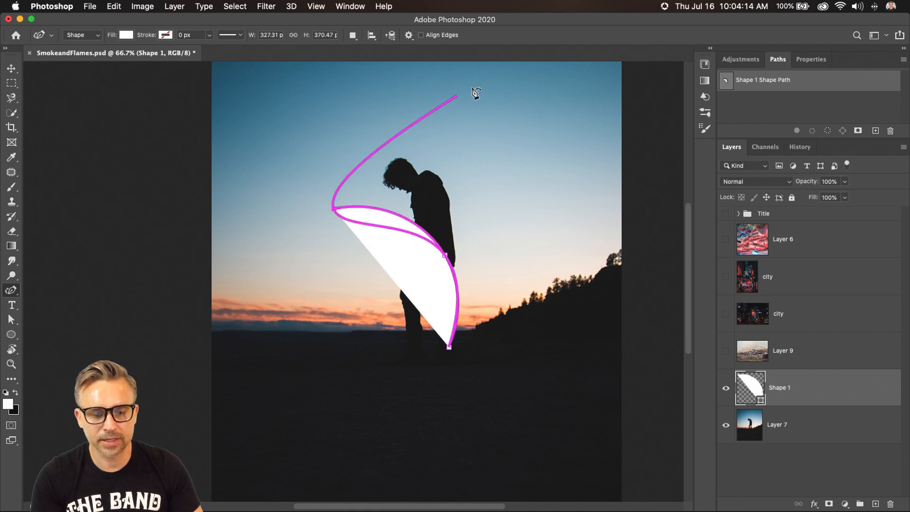
pyautogui.click(475, 120)
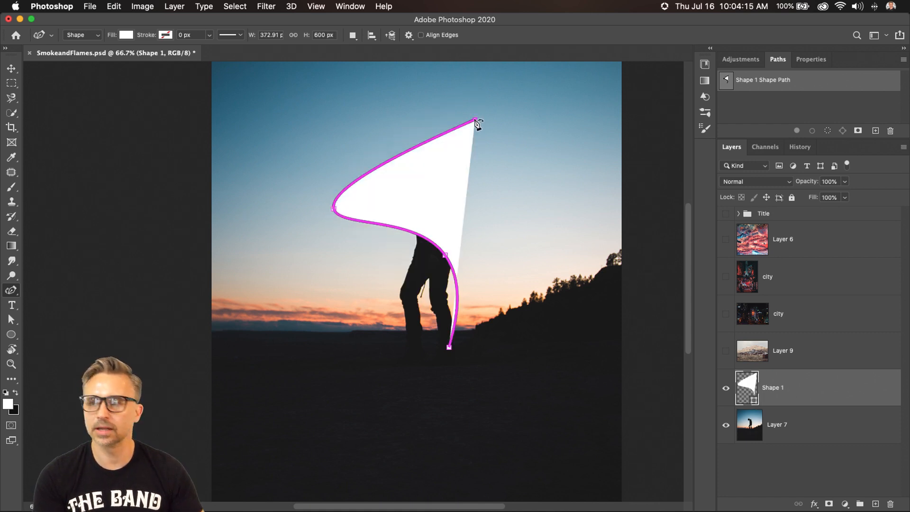
pyautogui.moveTo(478, 125); pyautogui.dragTo(479, 152)
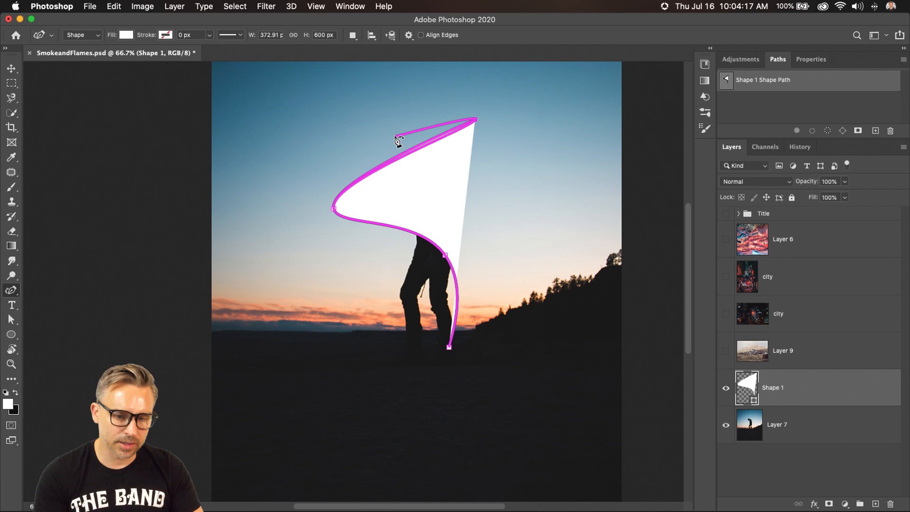
pyautogui.press('Escape')
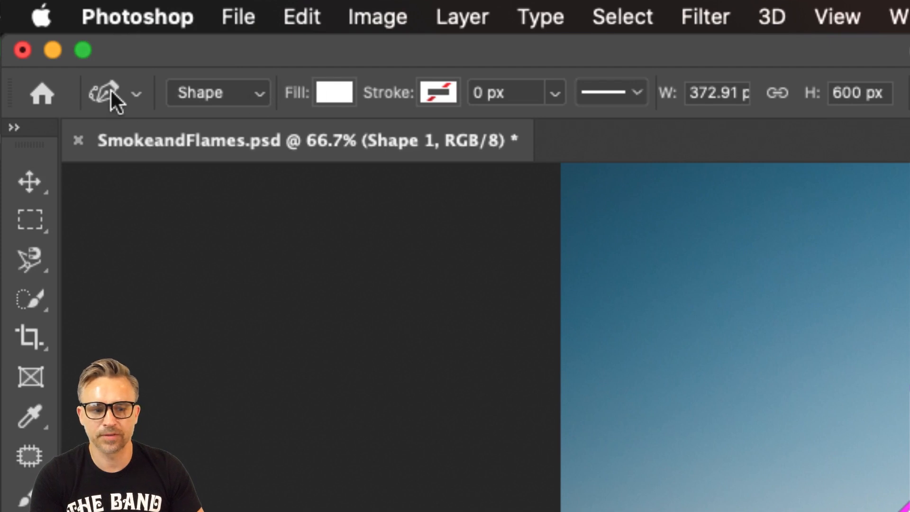
# Reset the Curvature Pen Tool to its defaults and set its drawing mode to Shape
pyautogui.rightClick(110, 88)
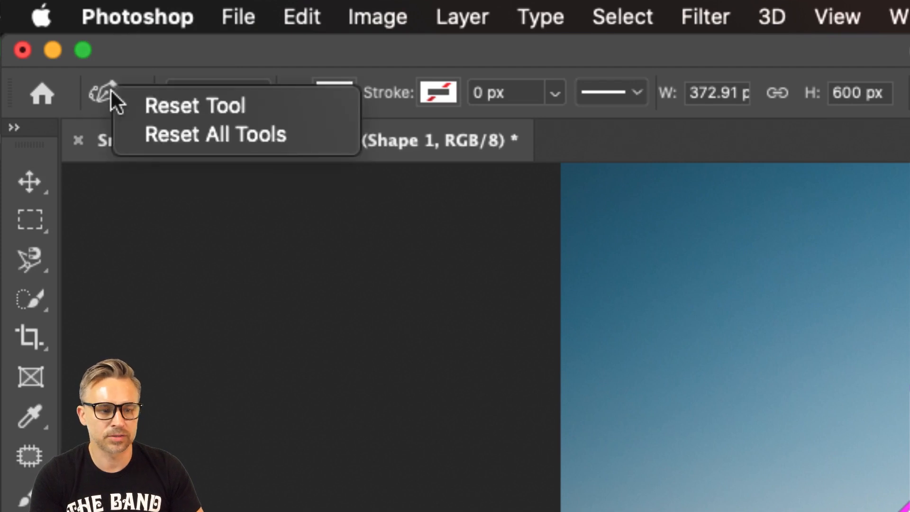
pyautogui.click(155, 105)
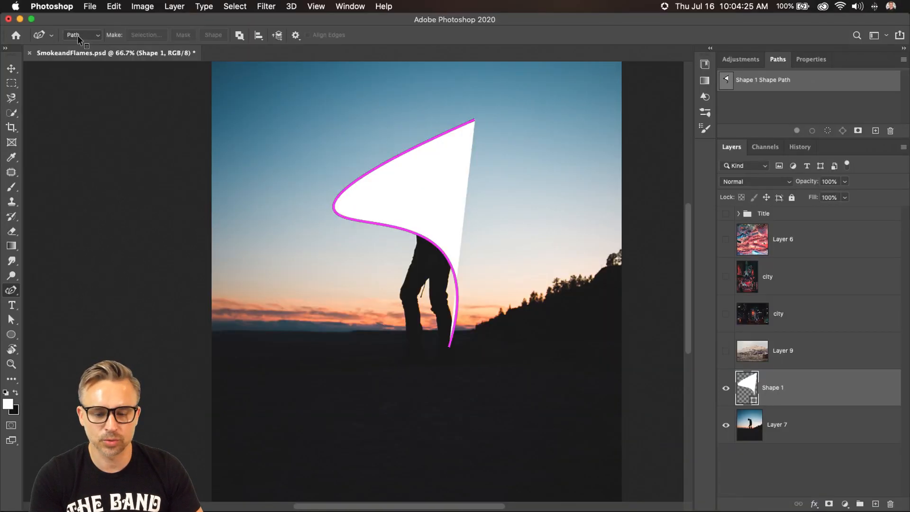
pyautogui.click(207, 92)
pyautogui.click(74, 26)
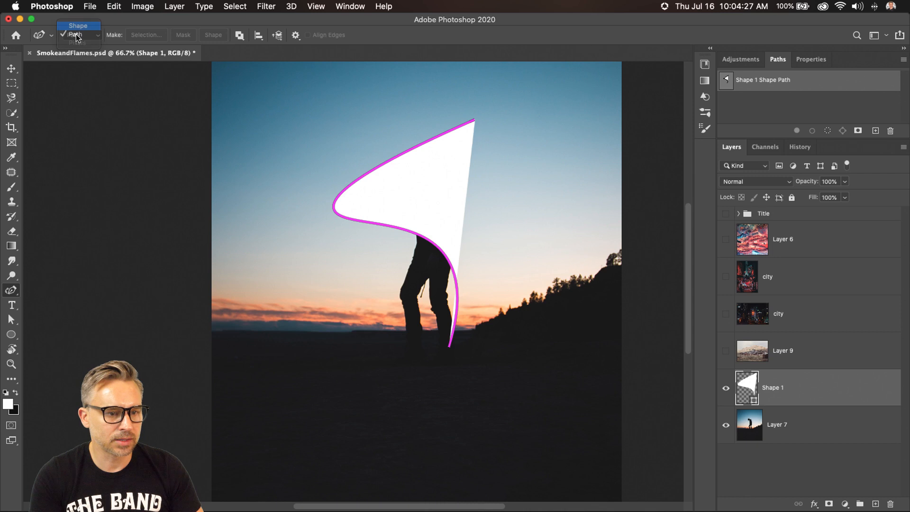
# Delete the Shape 1 layer and add a new empty layer directly above Layer 7
pyautogui.moveTo(794, 388); pyautogui.dragTo(890, 503)
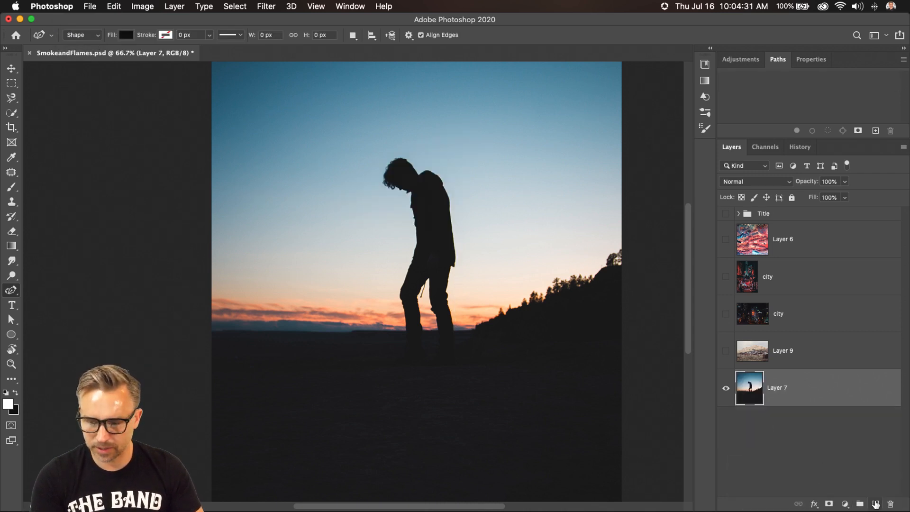
pyautogui.click(875, 504)
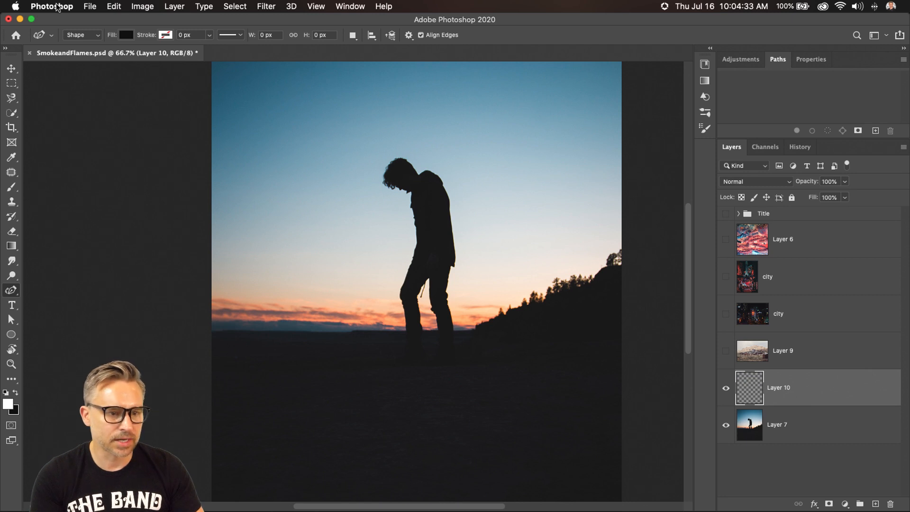
# In Path mode, draw a four-point S-shaped curve from the man's feet to above his head and save it as Path 1
pyautogui.rightClick(48, 35)
pyautogui.click(71, 41)
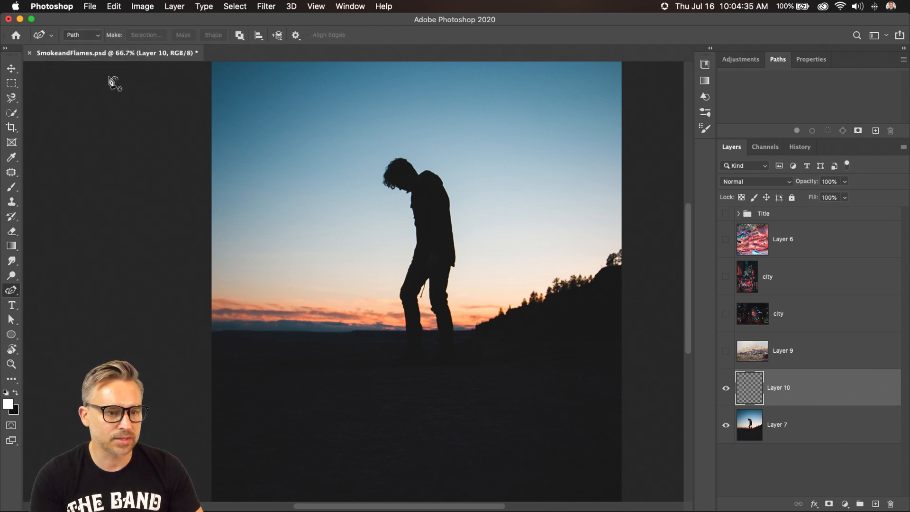
pyautogui.click(406, 356)
pyautogui.click(471, 252)
pyautogui.click(328, 184)
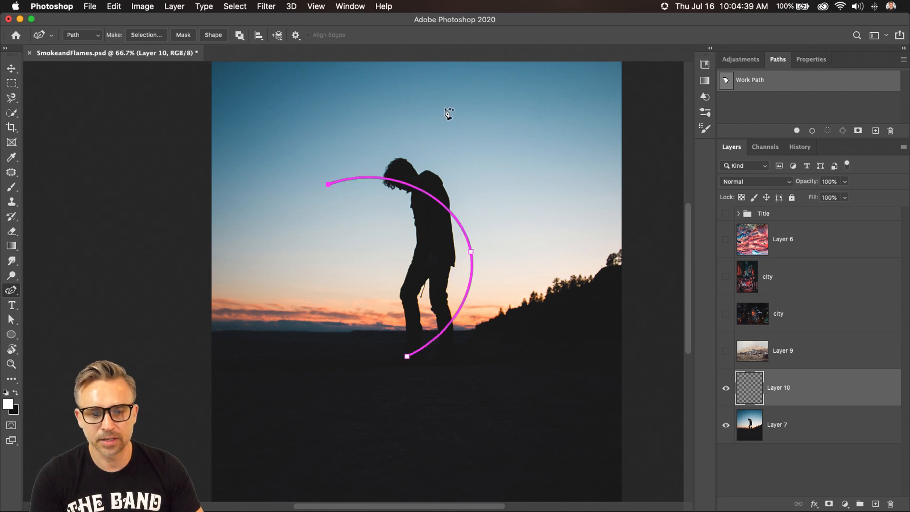
pyautogui.click(450, 109)
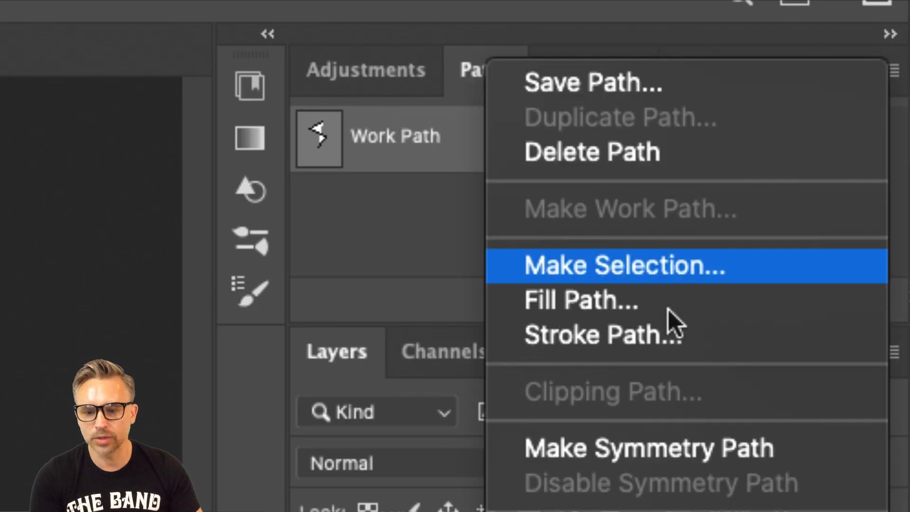
pyautogui.click(662, 85)
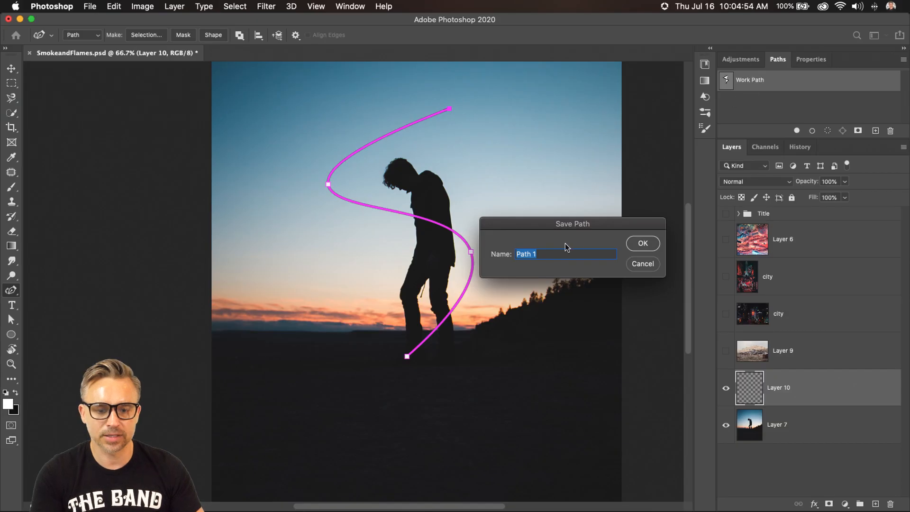
pyautogui.press('Return')
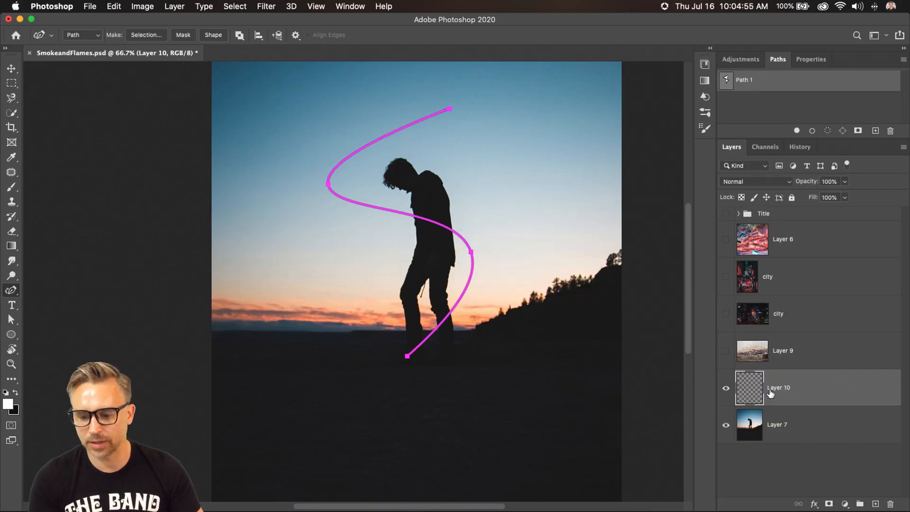
# Open the Flame render filter for the empty Layer 10 and load its Default preset
pyautogui.click(266, 7)
pyautogui.moveTo(297, 222)
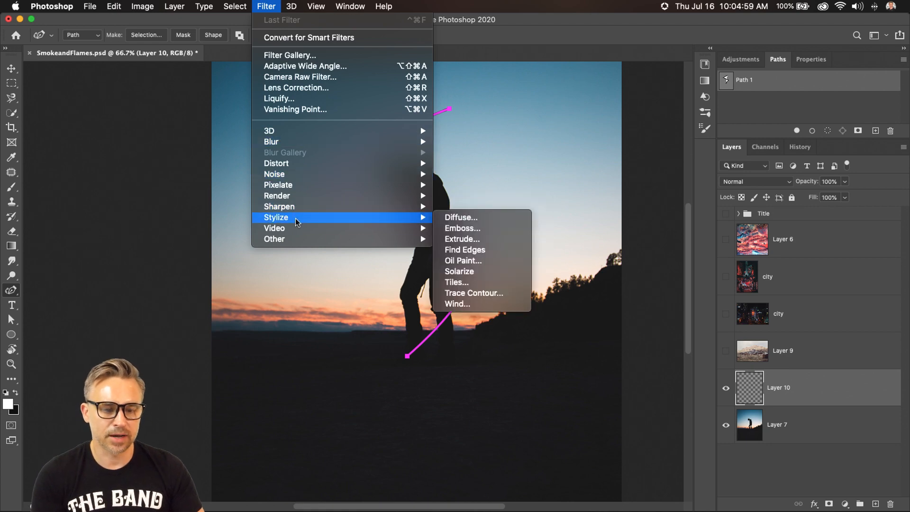
pyautogui.moveTo(298, 198)
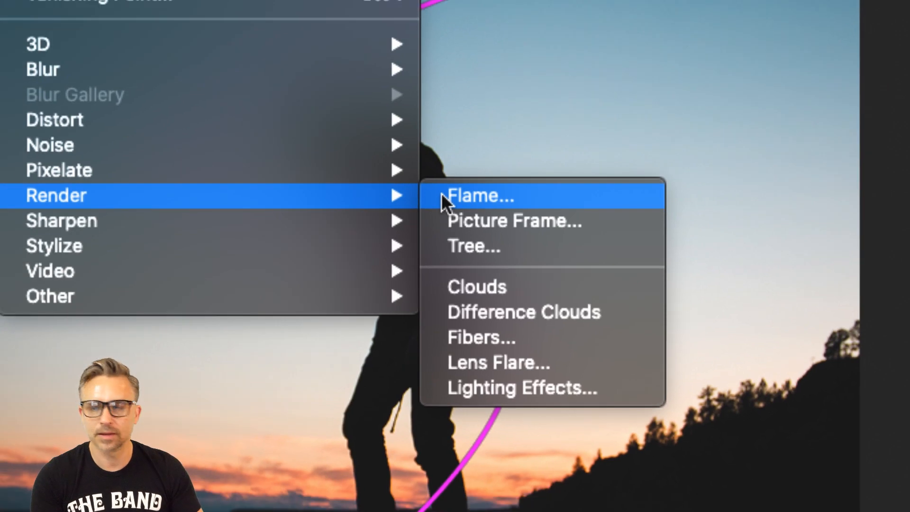
pyautogui.click(442, 194)
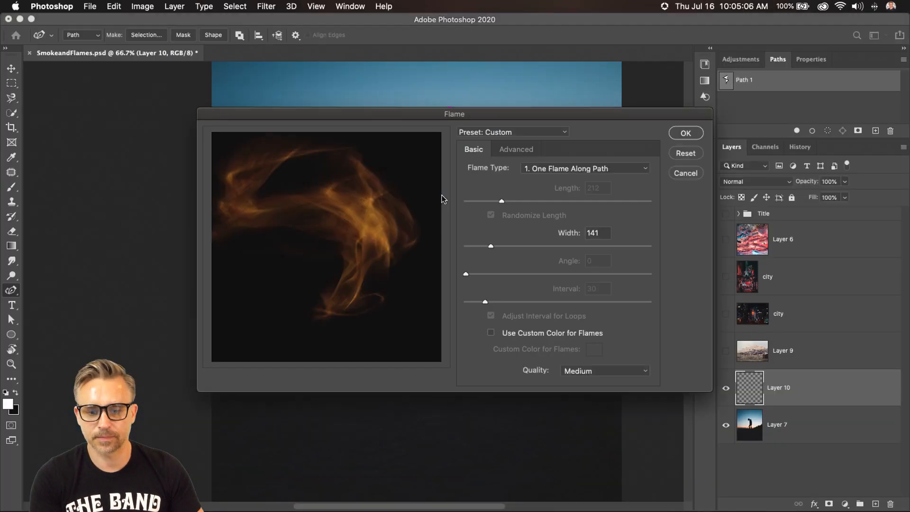
pyautogui.click(497, 133)
pyautogui.click(504, 142)
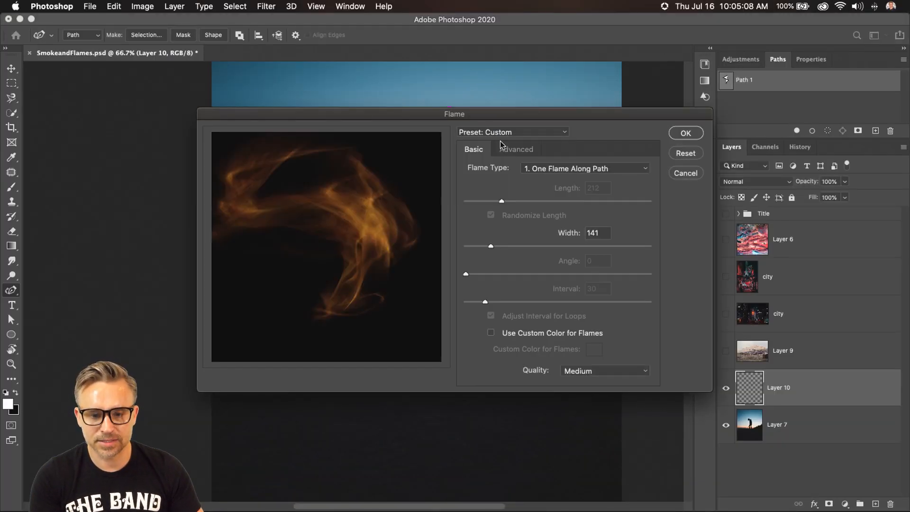
pyautogui.click(493, 132)
pyautogui.click(491, 150)
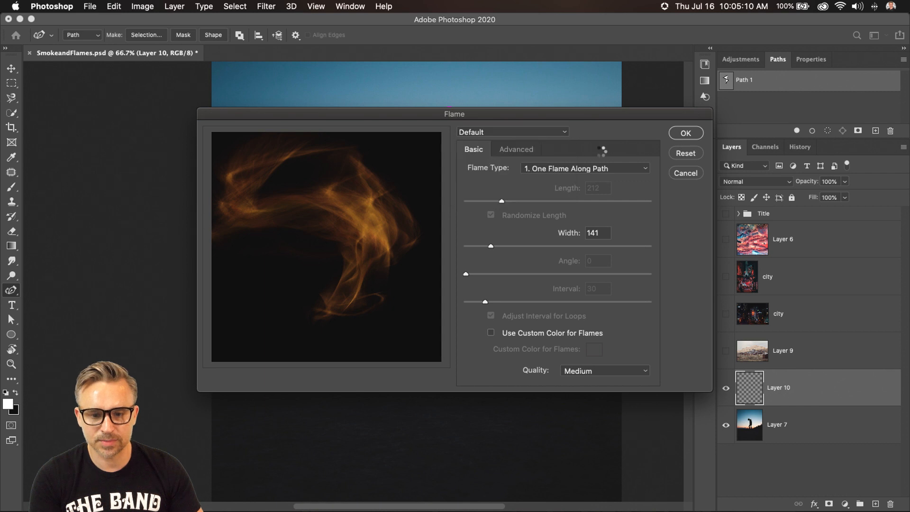
pyautogui.click(686, 153)
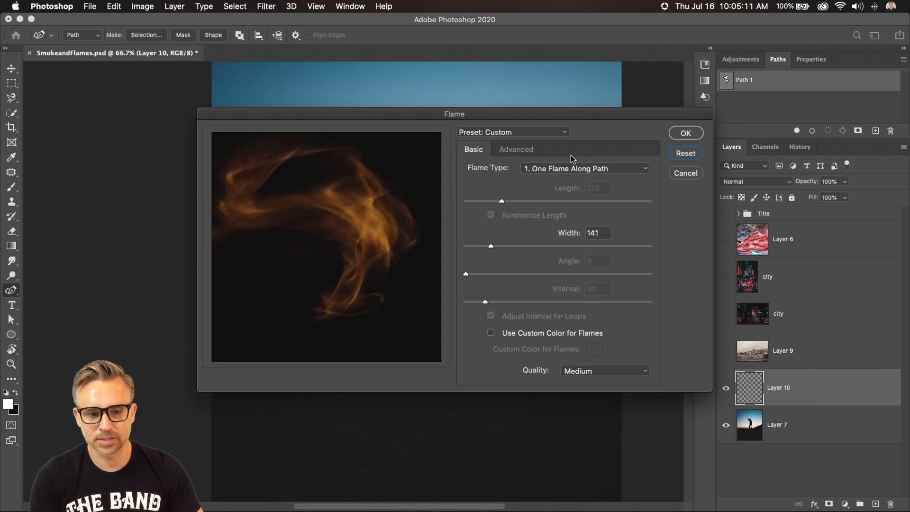
pyautogui.click(509, 150)
pyautogui.click(477, 150)
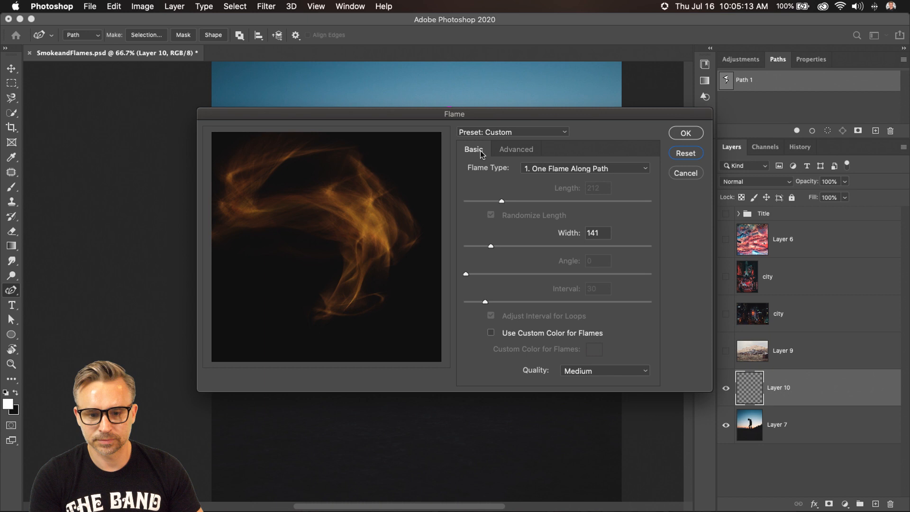
pyautogui.click(517, 135)
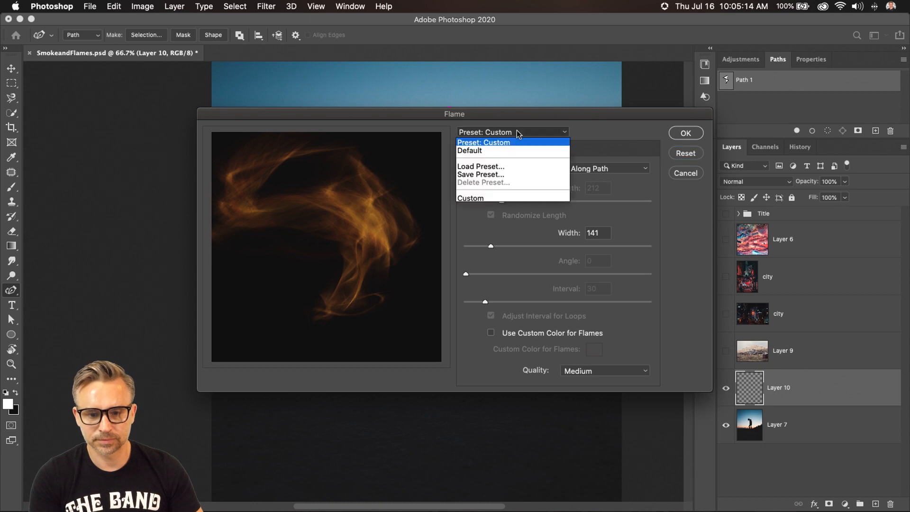
pyautogui.click(503, 151)
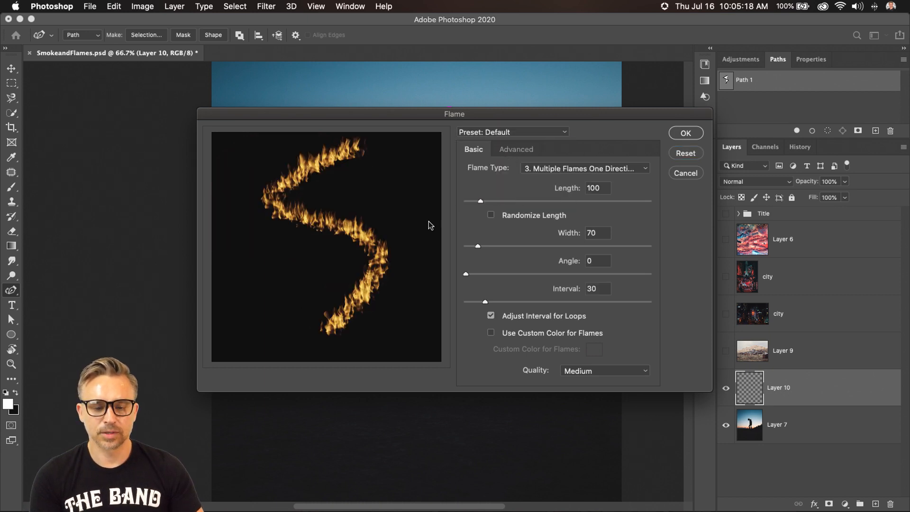
# Using Multiple Flames One Direction, set the flame length to 172 and the interval to 28, and render the flames onto Layer 10
pyautogui.moveTo(454, 116); pyautogui.dragTo(590, 117)
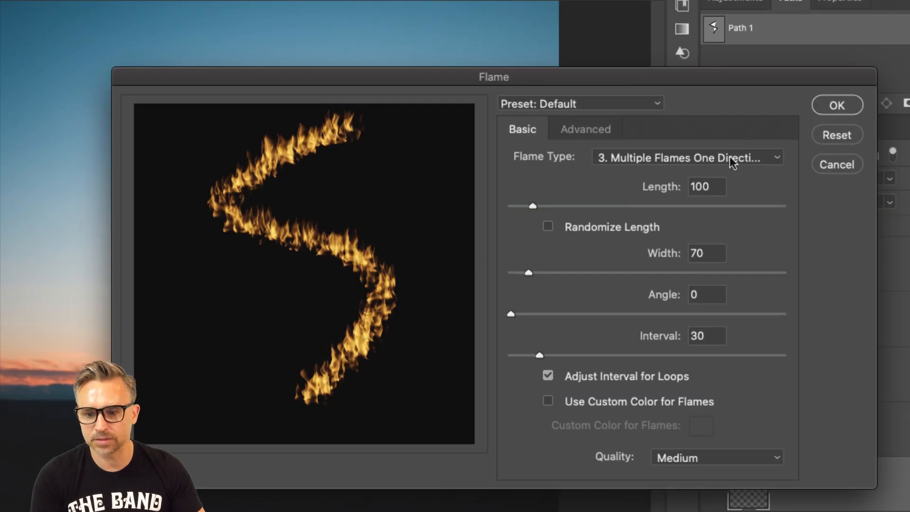
pyautogui.click(737, 166)
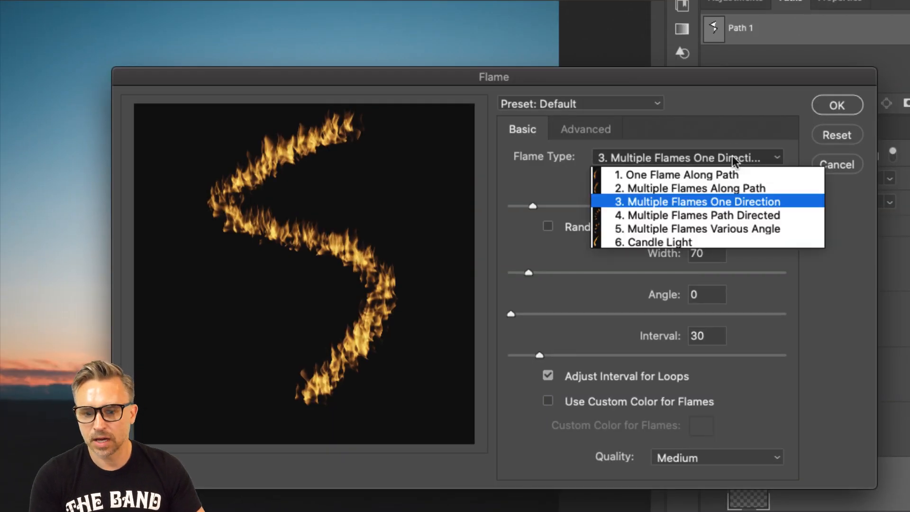
pyautogui.click(695, 201)
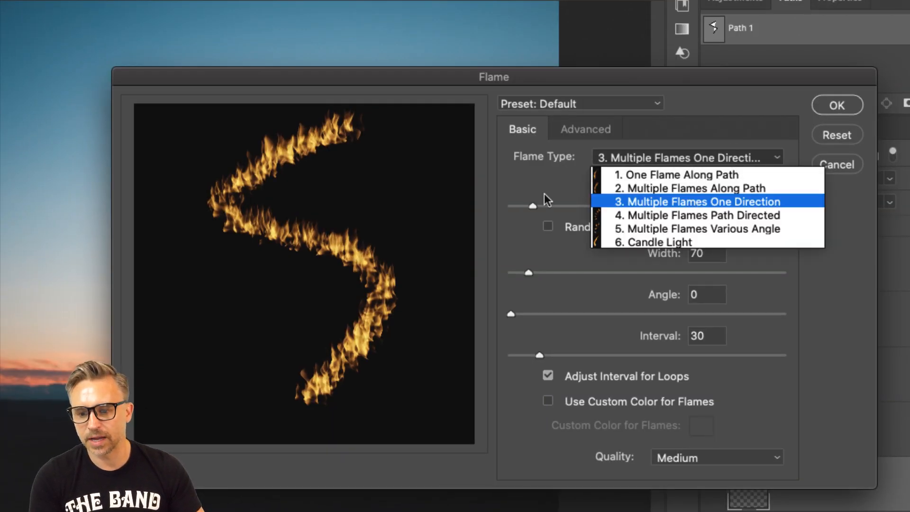
pyautogui.click(552, 206)
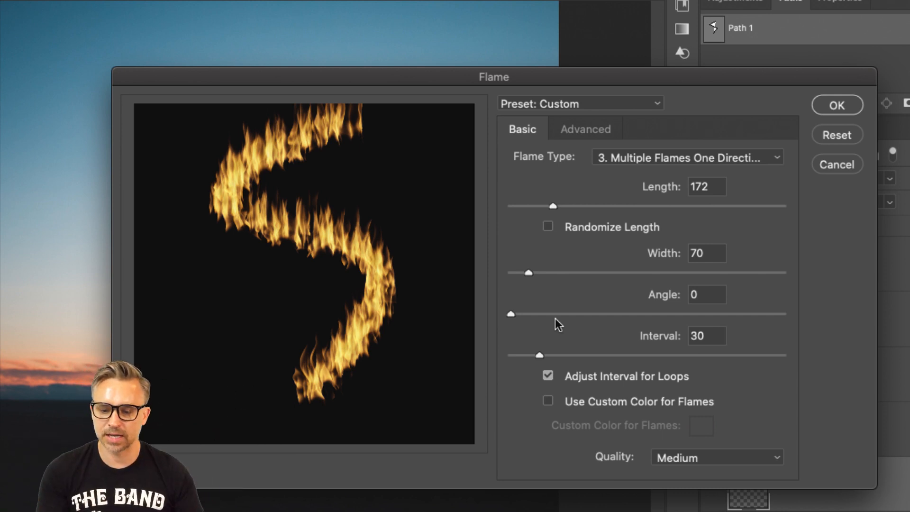
pyautogui.click(560, 356)
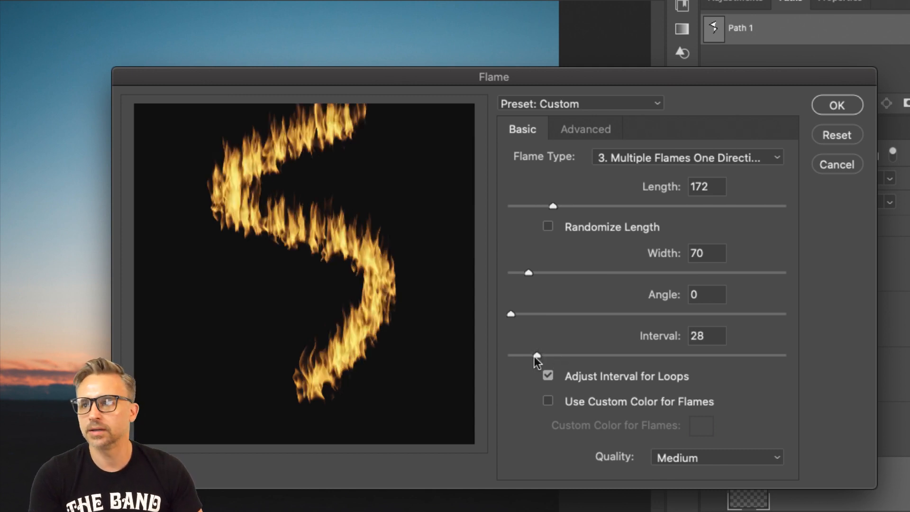
pyautogui.click(663, 158)
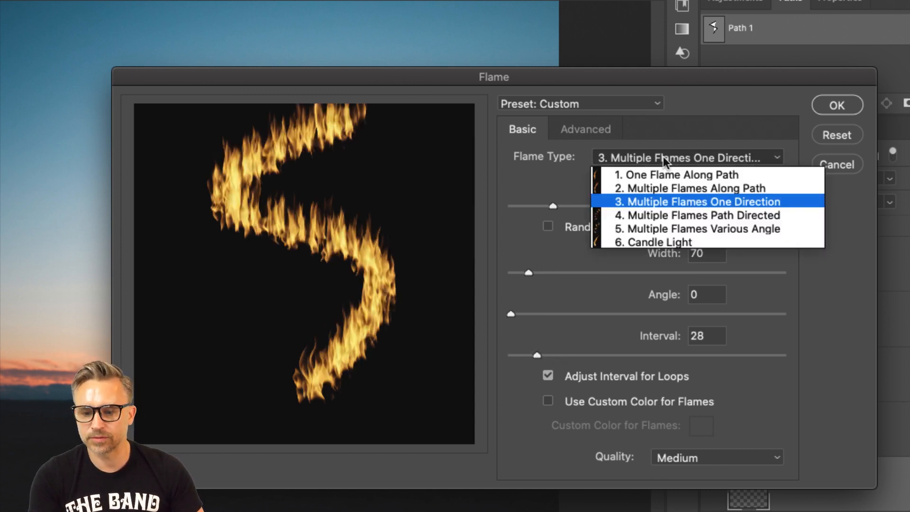
pyautogui.click(664, 157)
pyautogui.click(834, 104)
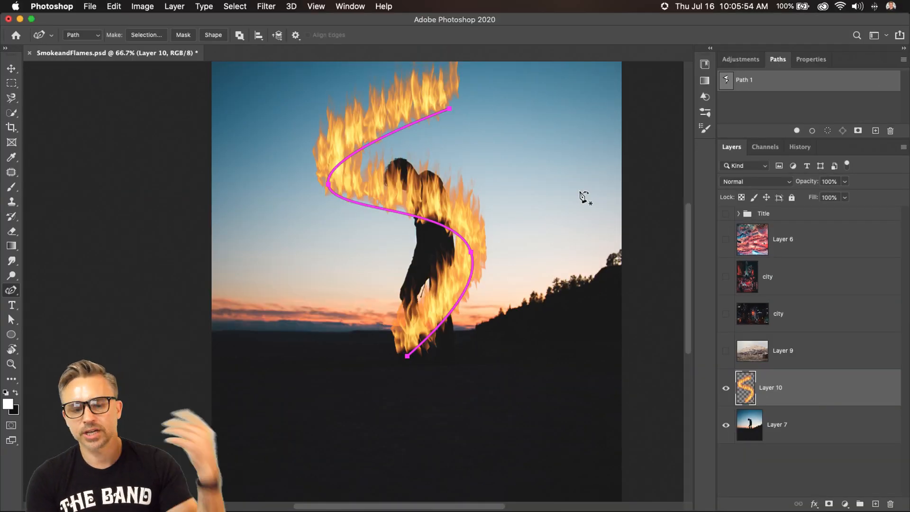
# Deselect Path 1 and move the flames on Layer 10 down so they wrap the man's body and reach the dark ground
pyautogui.click(747, 102)
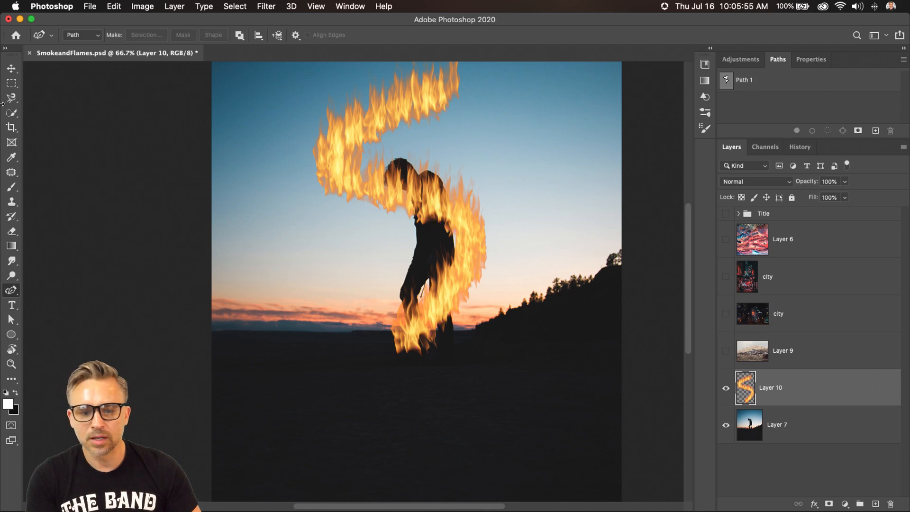
pyautogui.click(12, 68)
pyautogui.moveTo(353, 173); pyautogui.dragTo(336, 285)
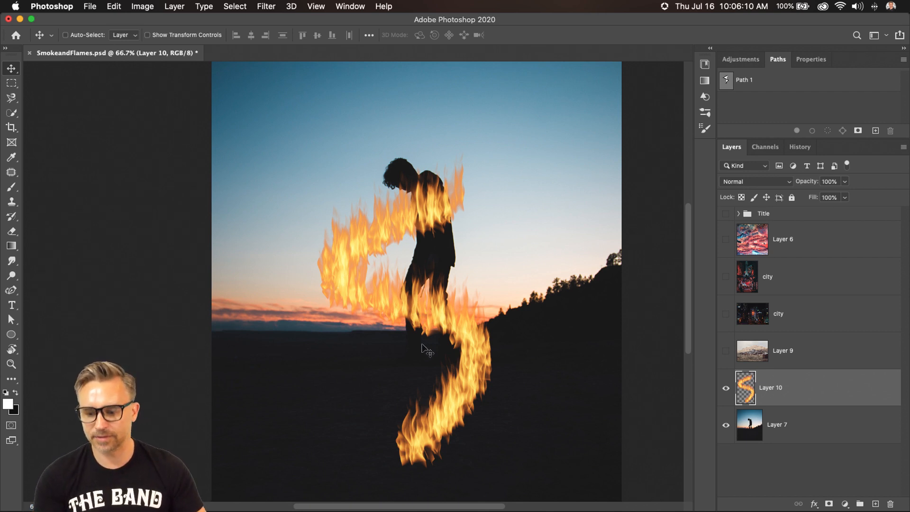
# Hide the flames on Layer 10, preview the stock photo layers, and leave the portrait red-lit city layer visible and selected above Layer 7
pyautogui.click(727, 389)
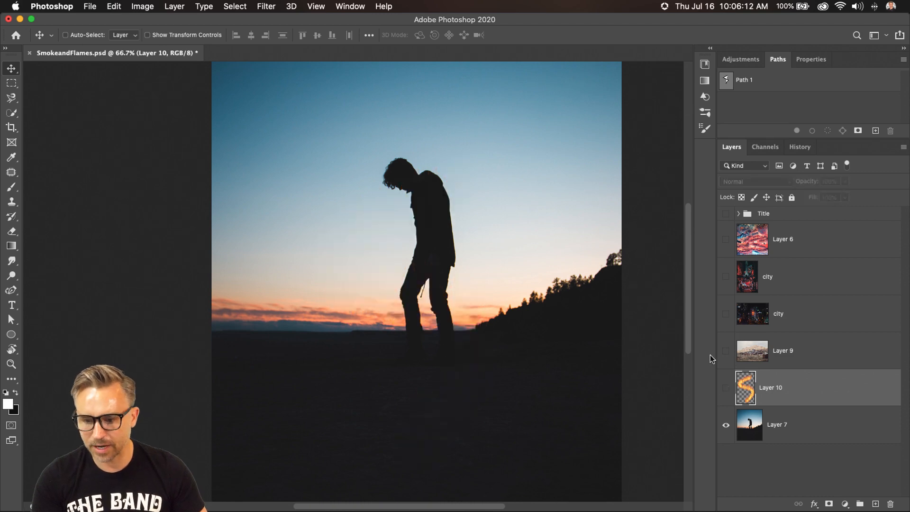
pyautogui.click(725, 352)
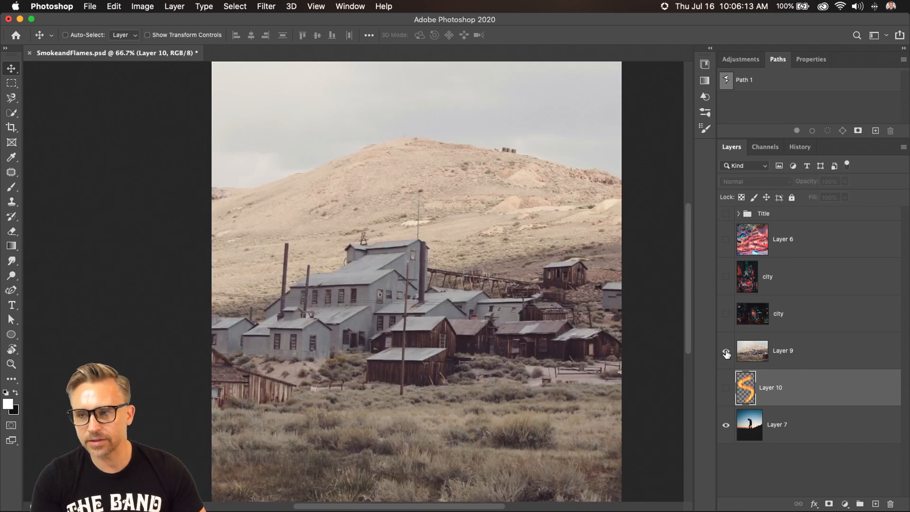
pyautogui.click(726, 314)
pyautogui.click(791, 319)
pyautogui.click(726, 277)
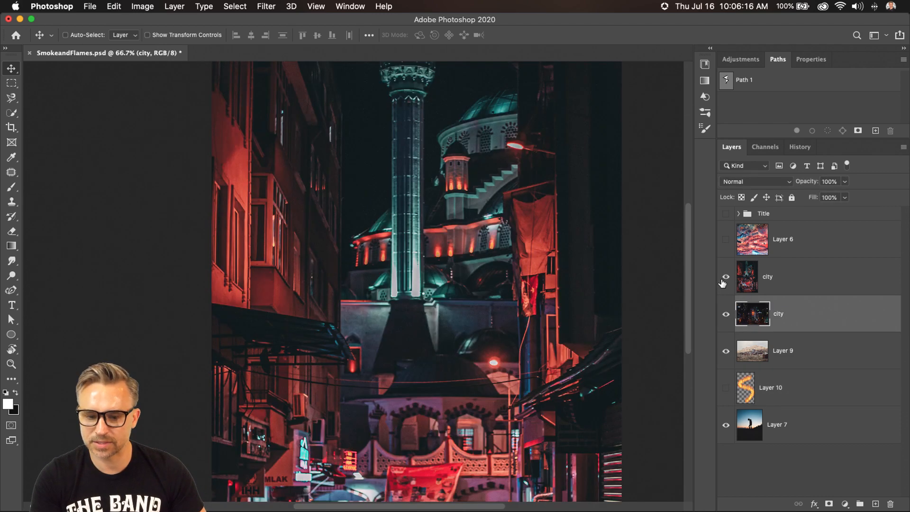
pyautogui.click(758, 280)
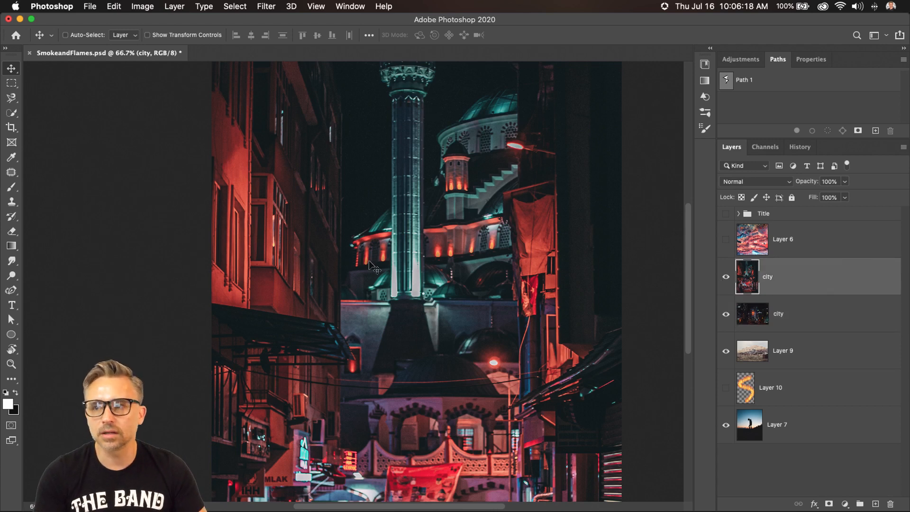
pyautogui.click(725, 314)
pyautogui.click(726, 352)
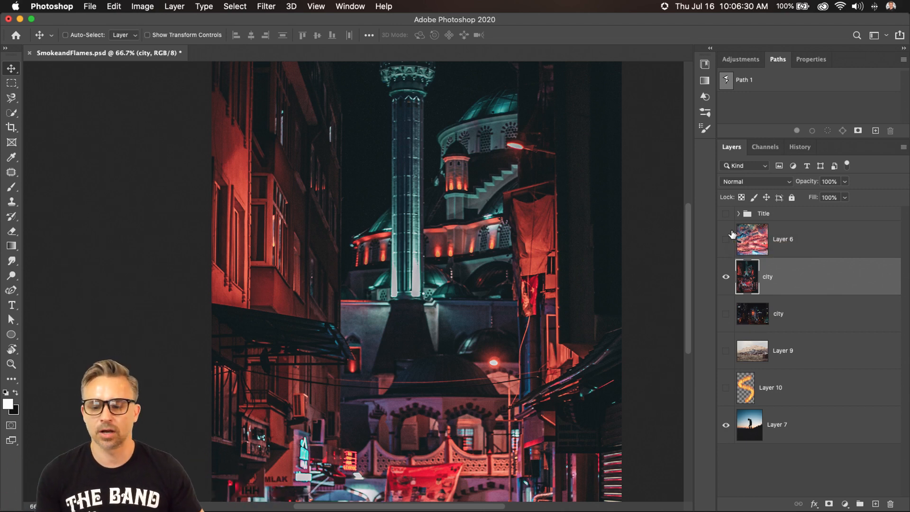
# Show the Title group and move the portrait city layer above it in the layer stack
pyautogui.click(726, 213)
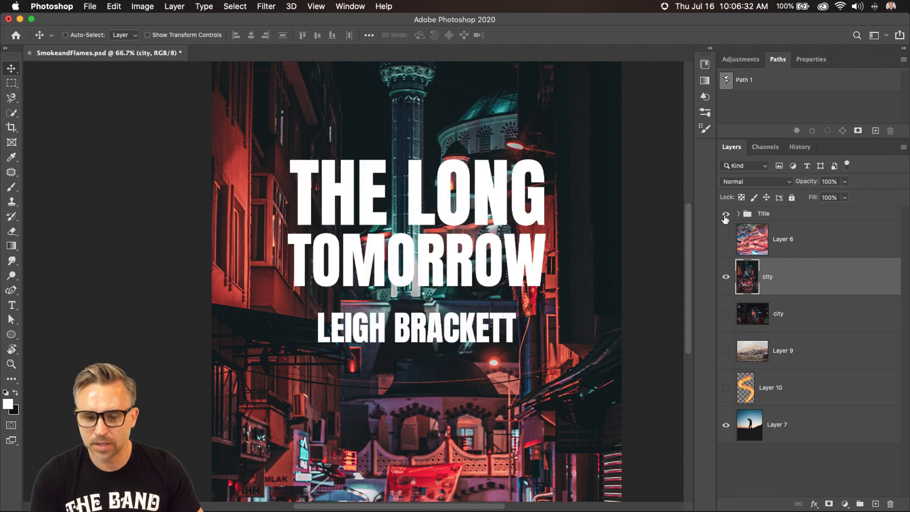
pyautogui.click(762, 213)
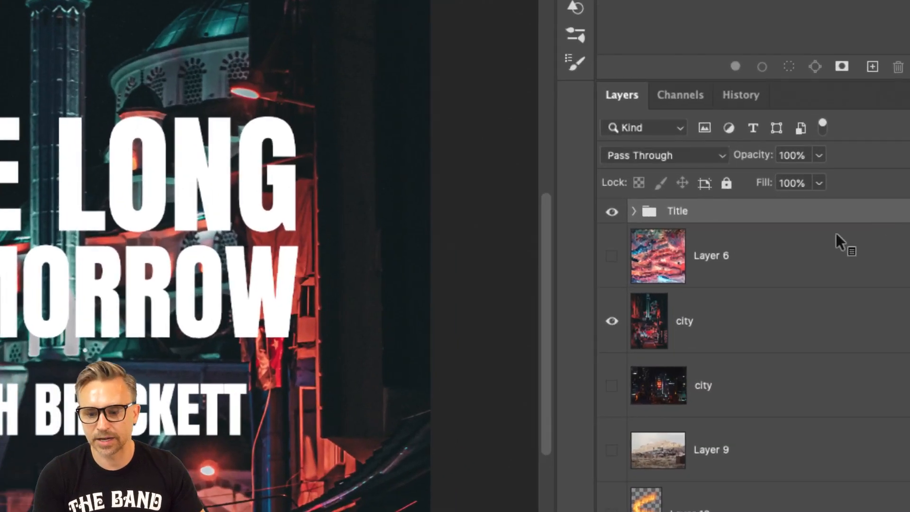
pyautogui.click(695, 339)
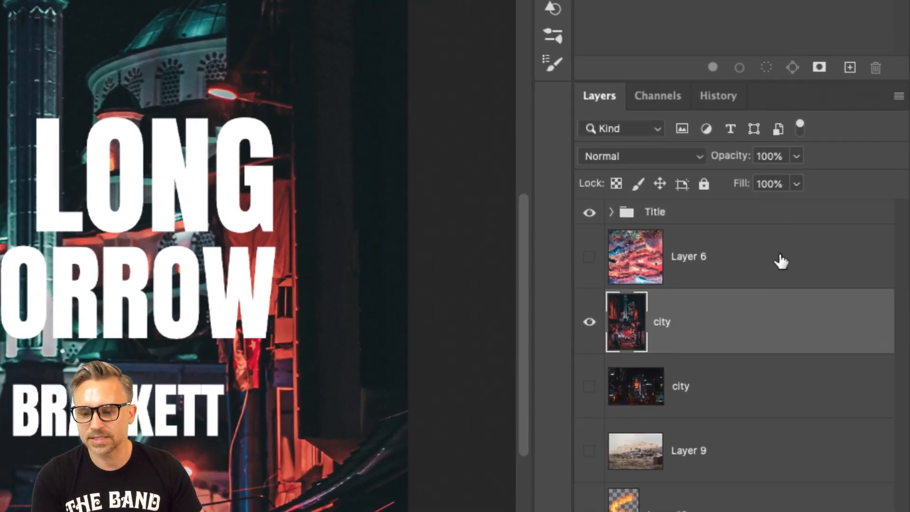
pyautogui.moveTo(795, 293); pyautogui.dragTo(668, 205)
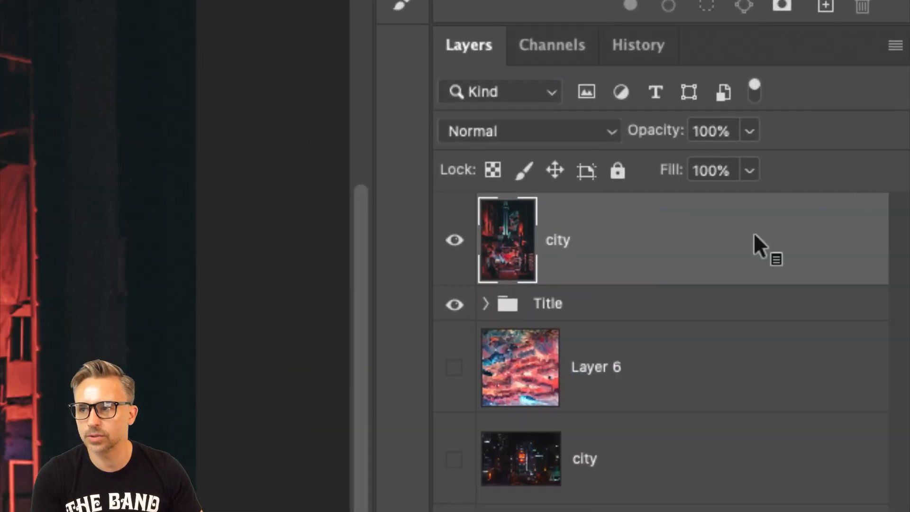
# Clip the portrait city layer to the Title group and shift the city image slightly down and left inside the lettering
pyautogui.rightClick(660, 251)
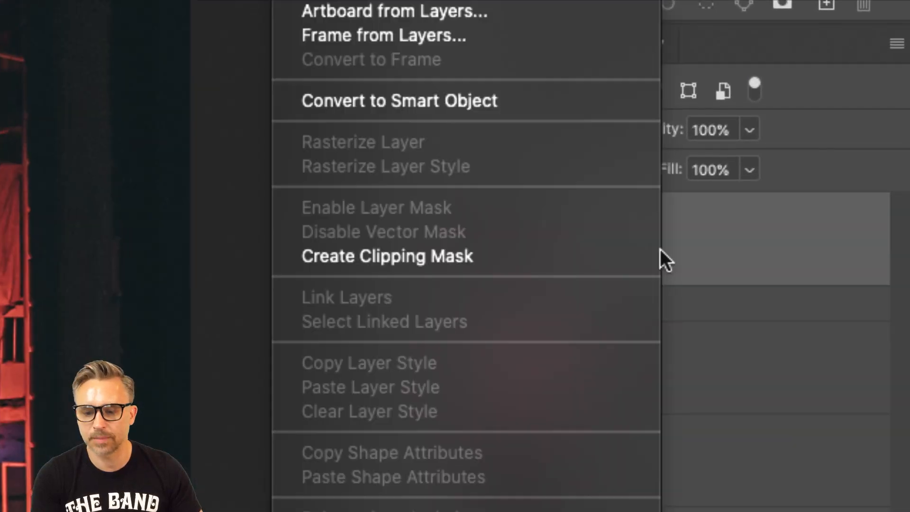
pyautogui.click(460, 254)
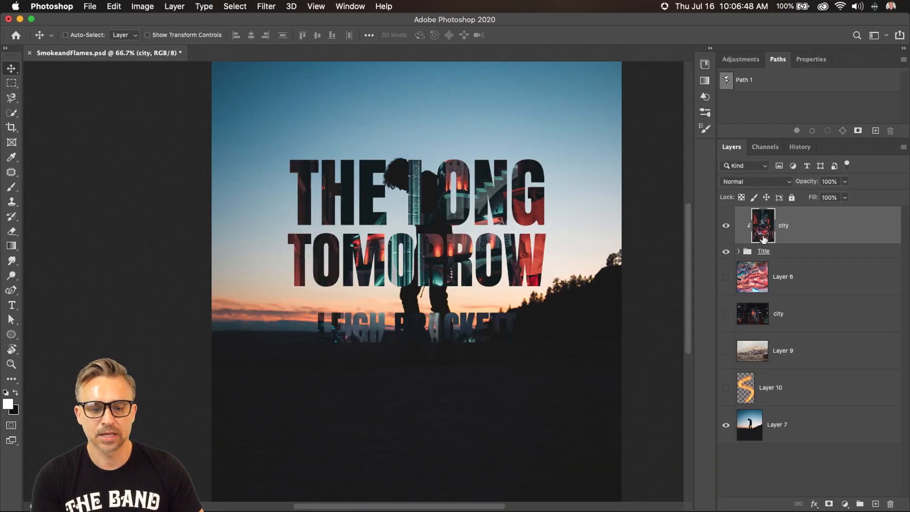
pyautogui.moveTo(339, 223); pyautogui.dragTo(317, 232)
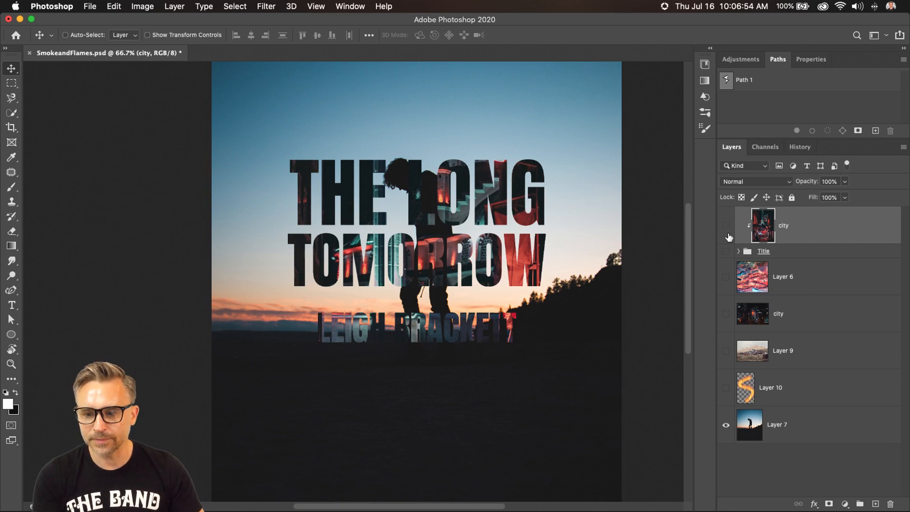
# Hide the clipped city layer and Title group, duplicate the sunset Layer 7, and hide the original
pyautogui.moveTo(726, 251); pyautogui.dragTo(726, 226)
pyautogui.click(779, 422)
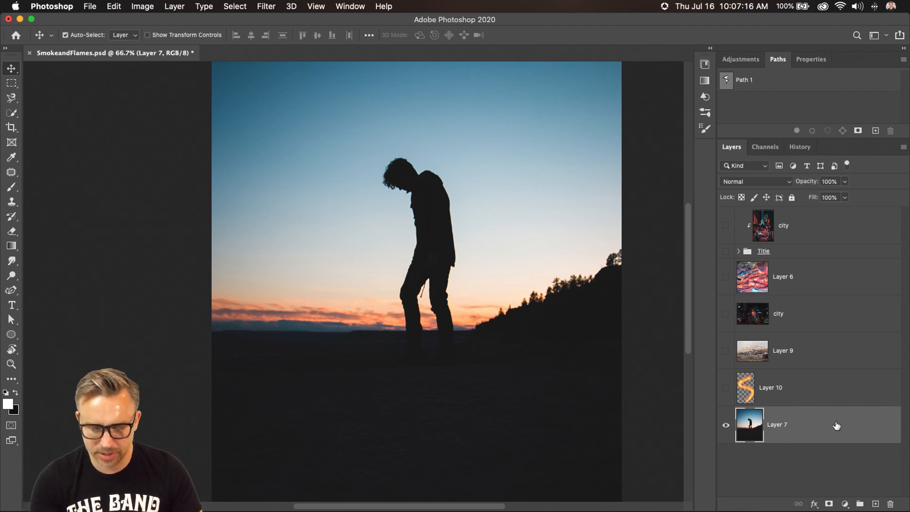
pyautogui.press('super+j')
pyautogui.click(727, 462)
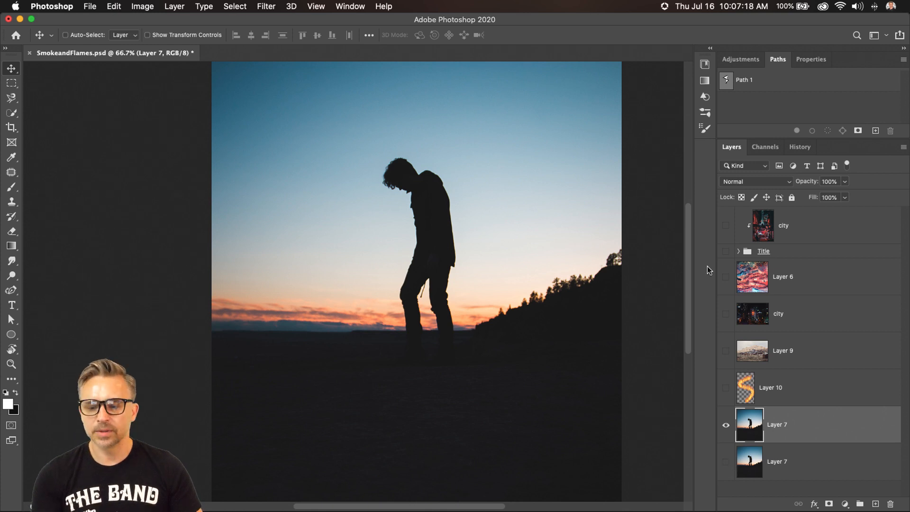
# Preview the city-filled title over the sunset photo and hide both title layers again
pyautogui.click(727, 253)
pyautogui.click(726, 226)
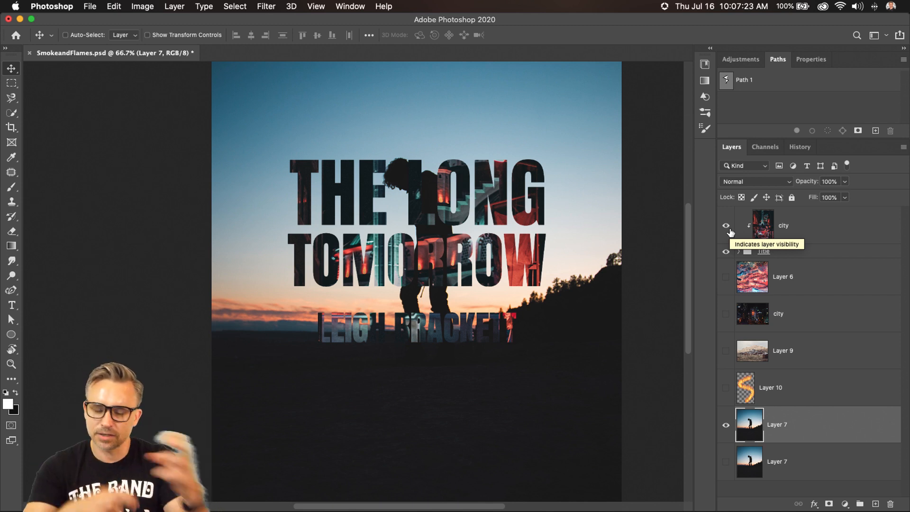
pyautogui.click(726, 226)
pyautogui.click(727, 252)
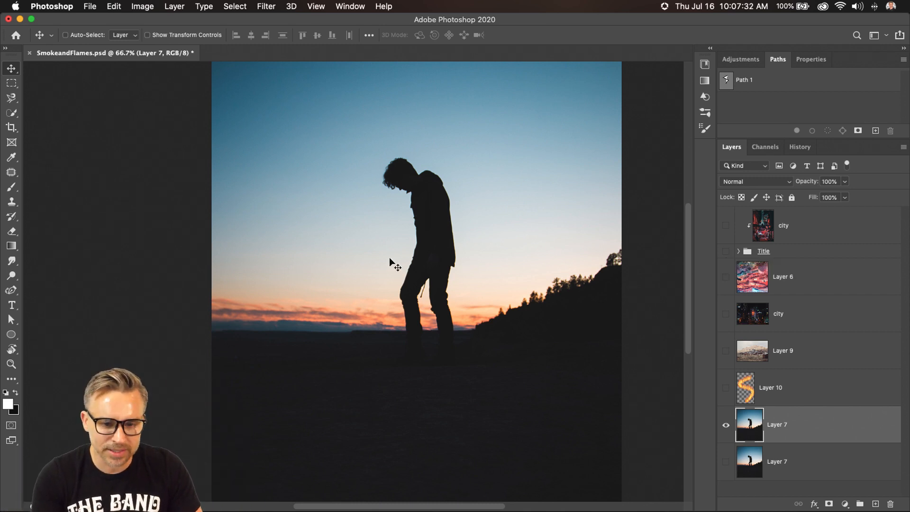
# Move the upper Layer 7 copy straight down, leaving an empty strip above the sky
pyautogui.moveTo(389, 257); pyautogui.dragTo(391, 349)
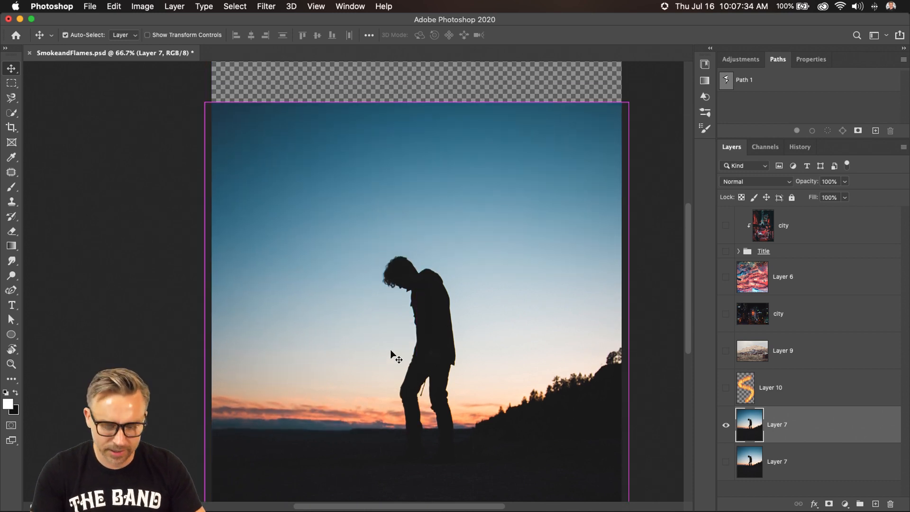
pyautogui.press('super+minus')
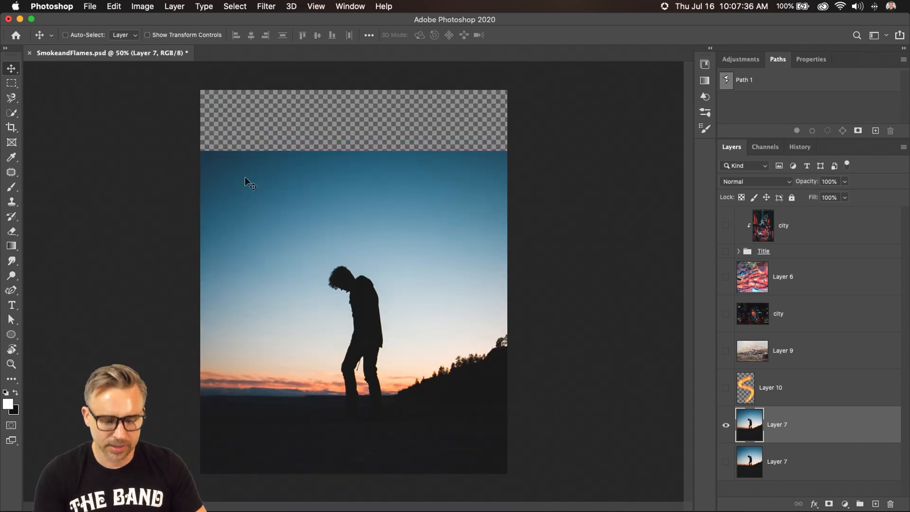
# Try stretching the upper Layer 7 vertically with an ordinary transform to about 138% height, and undo it
pyautogui.click(95, 5)
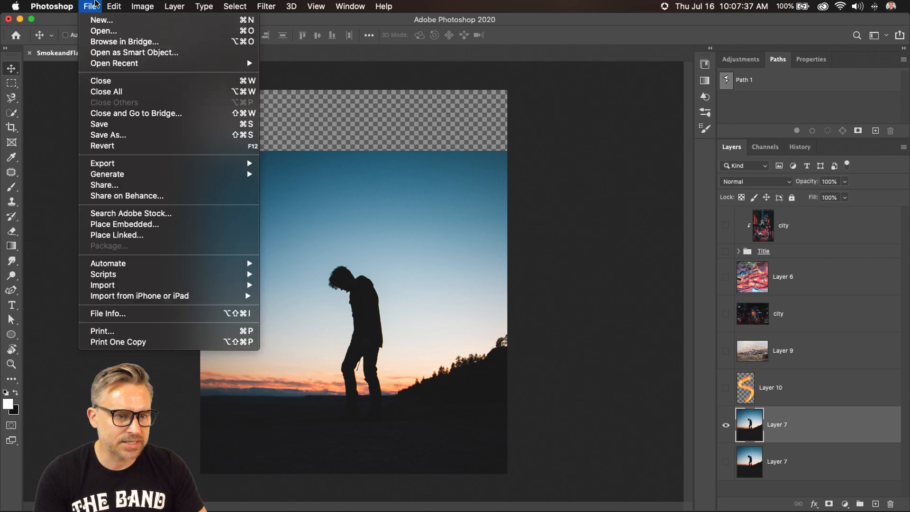
pyautogui.moveTo(114, 6)
pyautogui.moveTo(132, 270)
pyautogui.click(203, 259)
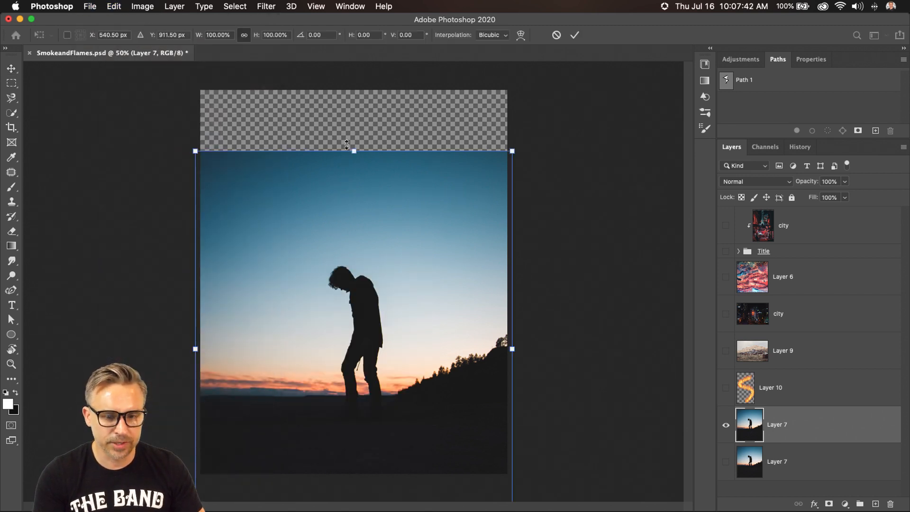
pyautogui.moveTo(354, 151); pyautogui.dragTo(396, 3)
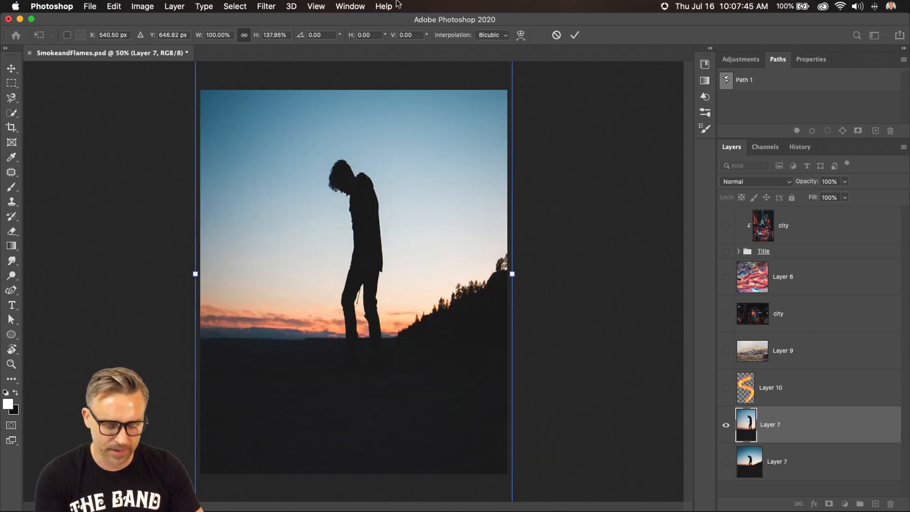
pyautogui.press('super+z')
pyautogui.press('Return')
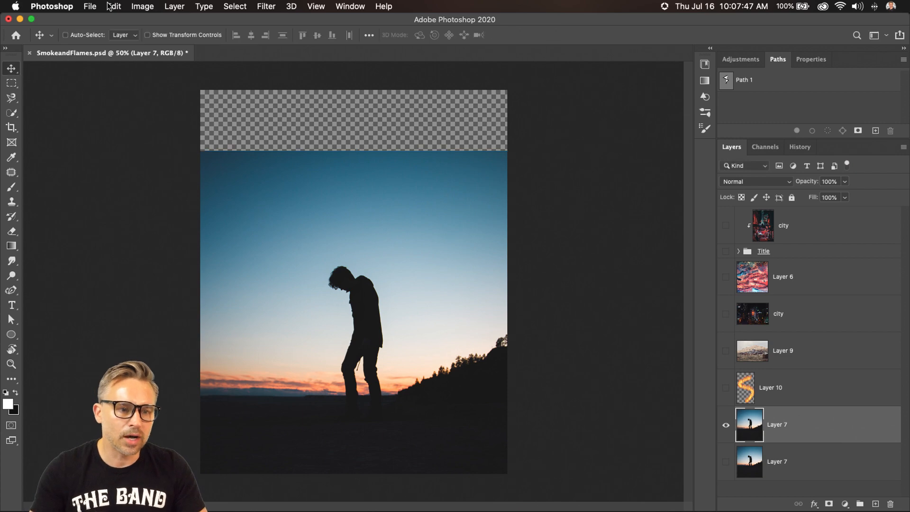
# Stretch the upper Layer 7 to about 168% height with Content-Aware Scale and position it so the sky fills the canvas
pyautogui.click(110, 6)
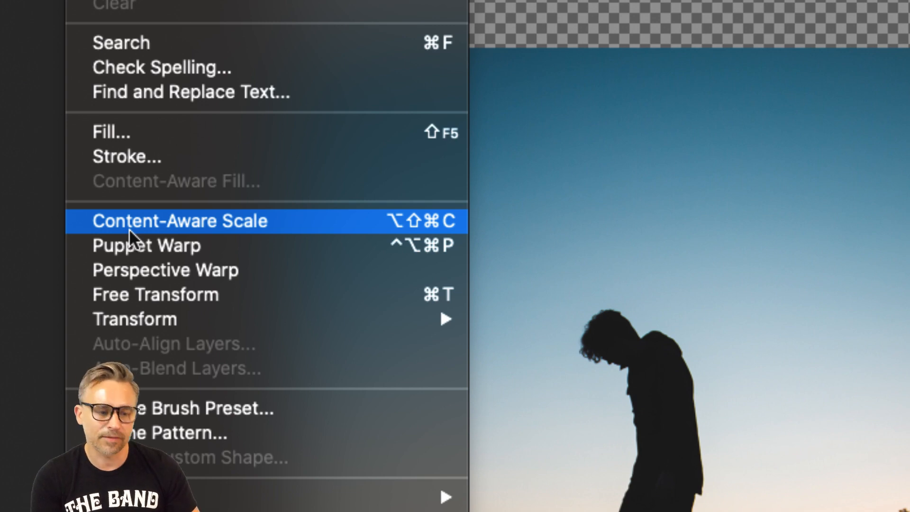
pyautogui.click(129, 229)
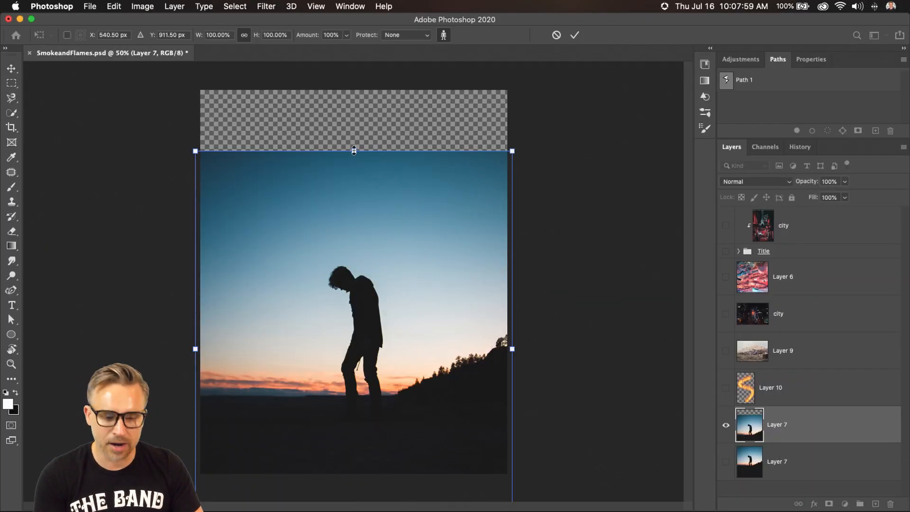
pyautogui.moveTo(355, 150)
pyautogui.mouseDown()
pyautogui.moveTo(369, 7)
pyautogui.moveTo(371, 242)
pyautogui.moveTo(379, 17)
pyautogui.moveTo(356, 163)
pyautogui.moveTo(368, 85)
pyautogui.moveTo(355, 141)
pyautogui.mouseUp()
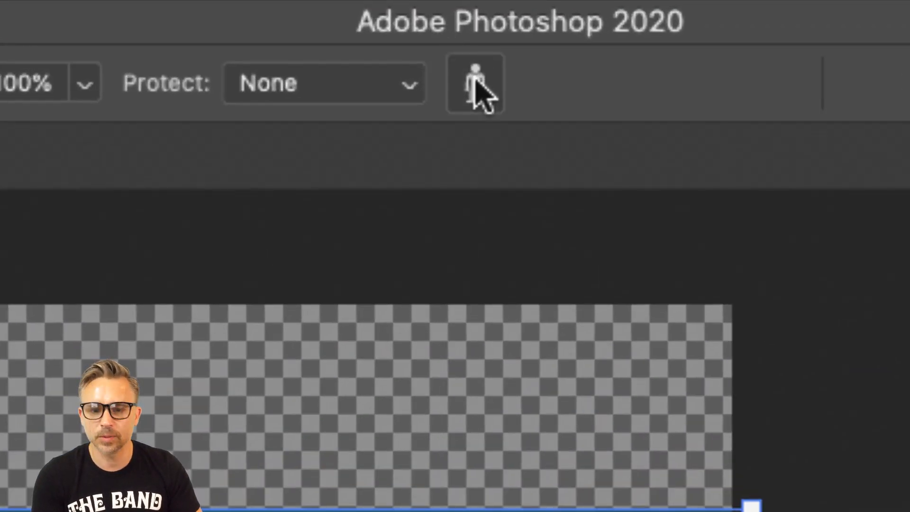
pyautogui.click(475, 82)
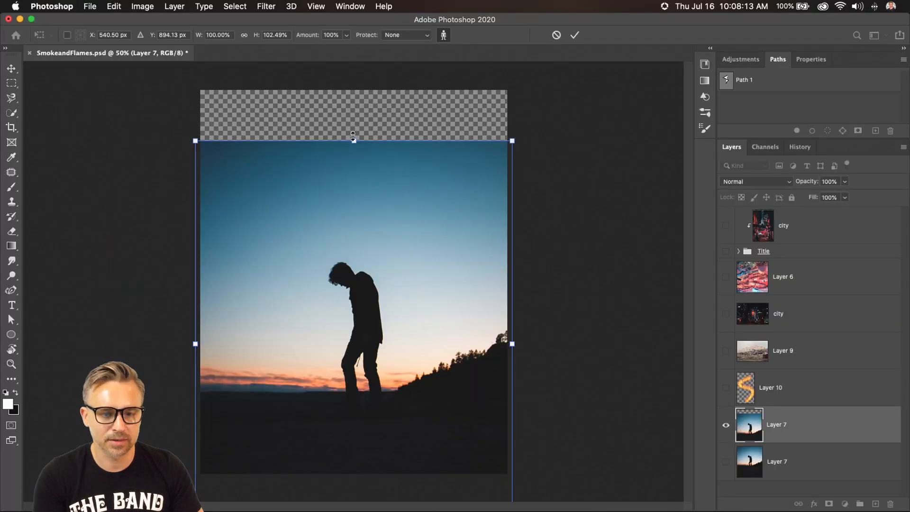
pyautogui.moveTo(353, 140); pyautogui.dragTo(353, 1)
pyautogui.moveTo(297, 195); pyautogui.dragTo(297, 347)
pyautogui.moveTo(358, 153); pyautogui.dragTo(358, 32)
pyautogui.moveTo(293, 294); pyautogui.dragTo(291, 340)
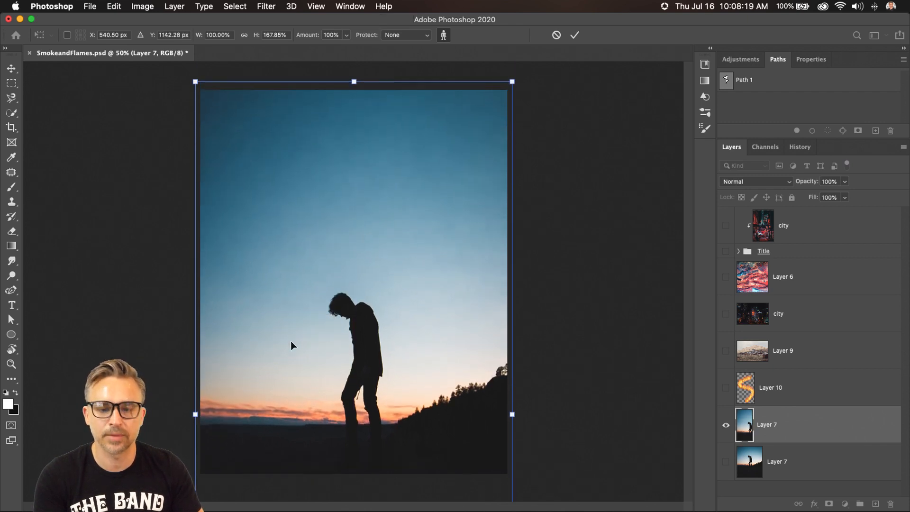
pyautogui.press('Return')
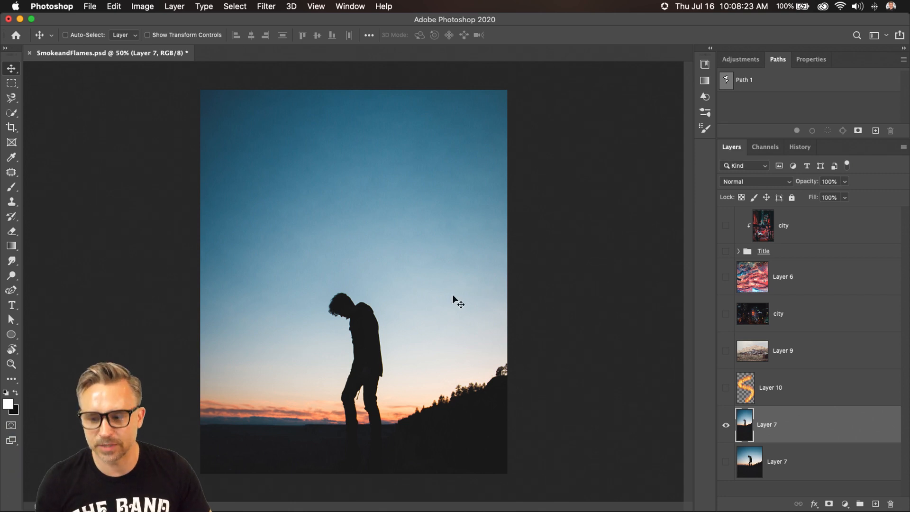
# Show the Title group and clipped city layer, and move them together slightly higher on the cover
pyautogui.click(726, 252)
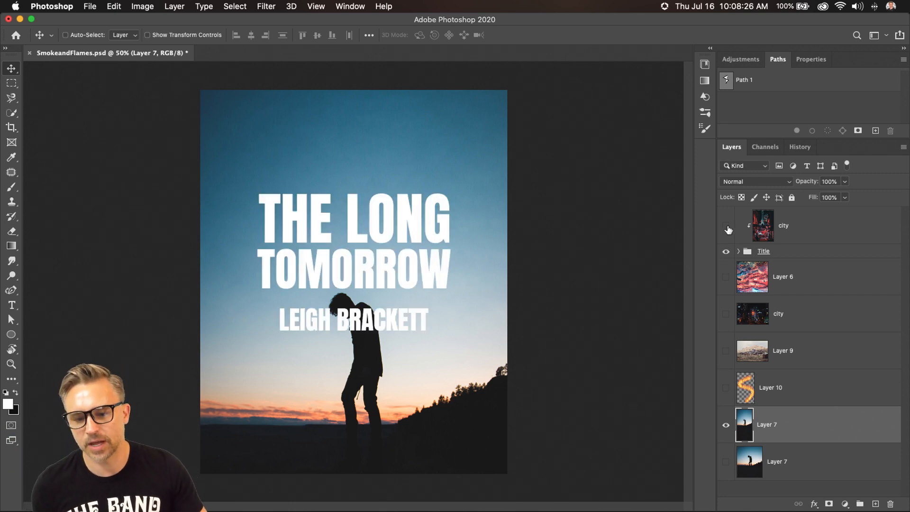
pyautogui.click(726, 225)
pyautogui.click(764, 229)
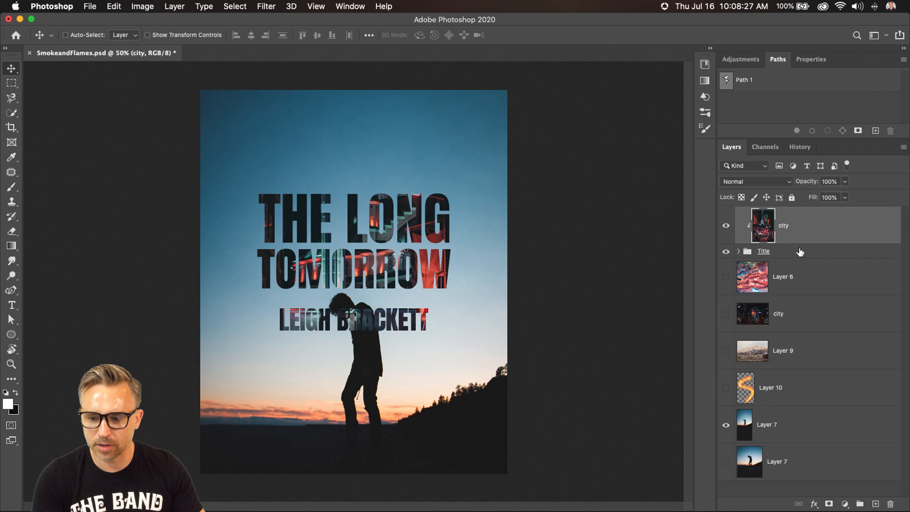
pyautogui.keyDown('shift'); pyautogui.click(800, 252); pyautogui.keyUp('shift')
pyautogui.moveTo(352, 268)
pyautogui.mouseDown()
pyautogui.moveTo(351, 233)
pyautogui.moveTo(352, 254)
pyautogui.mouseUp()
# Enlarge the "The Long" and "Tomorrow" text layers together to nearly the cover's full width, and move the author line slightly lower
pyautogui.click(760, 425)
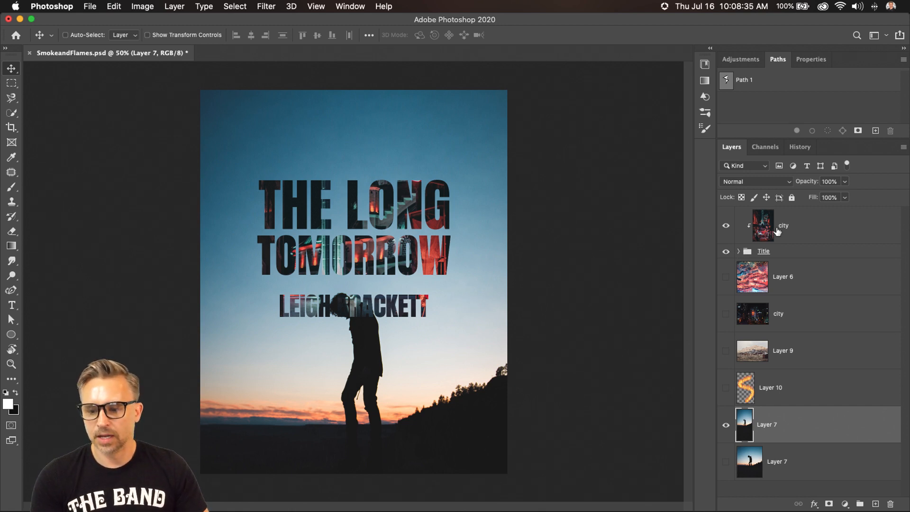
pyautogui.click(782, 231)
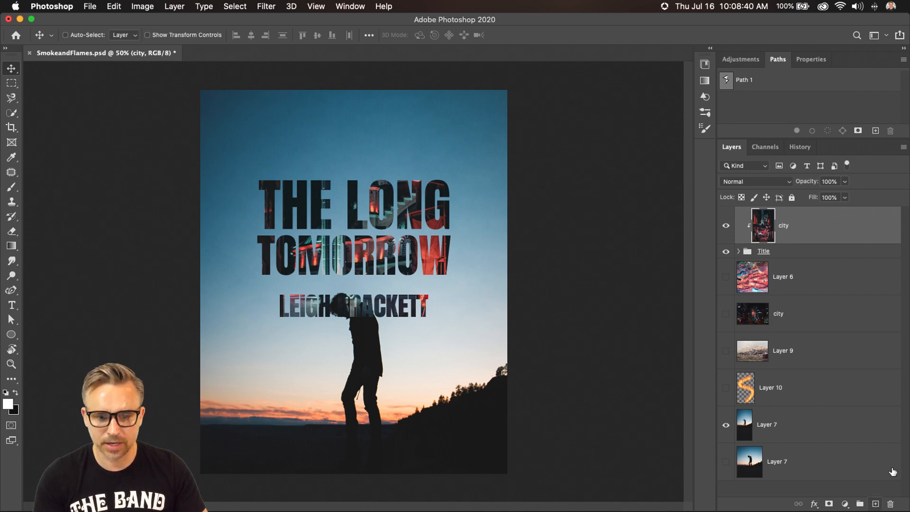
pyautogui.click(739, 251)
pyautogui.click(782, 278)
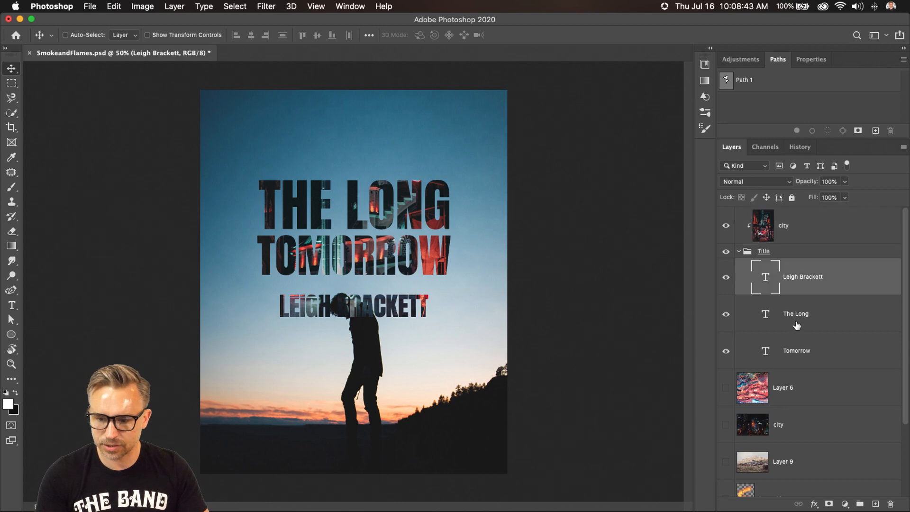
pyautogui.click(799, 316)
pyautogui.click(804, 350)
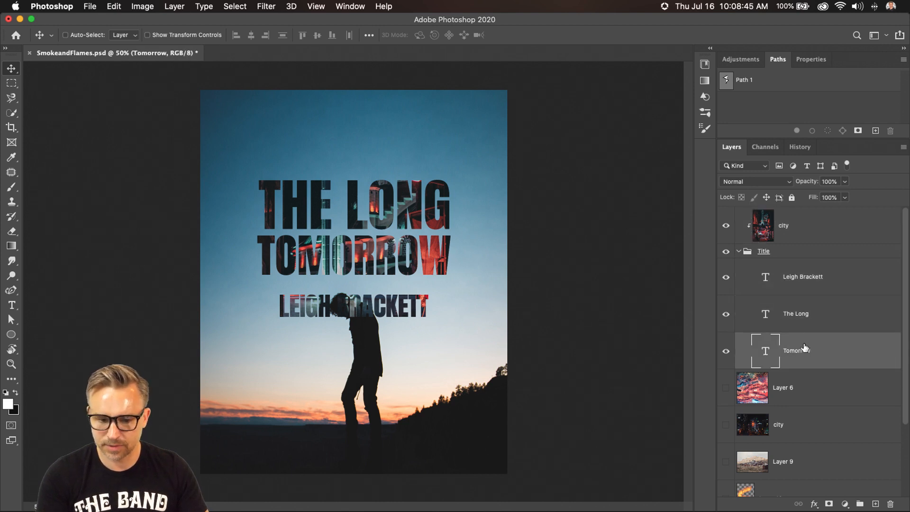
pyautogui.keyDown('shift'); pyautogui.click(804, 320); pyautogui.keyUp('shift')
pyautogui.press('super+t')
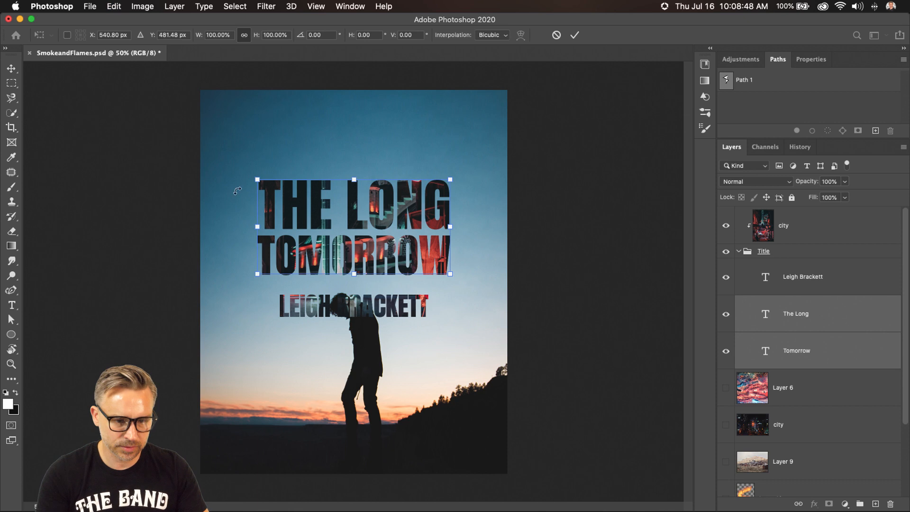
pyautogui.moveTo(255, 178); pyautogui.dragTo(210, 159)
pyautogui.press('Return')
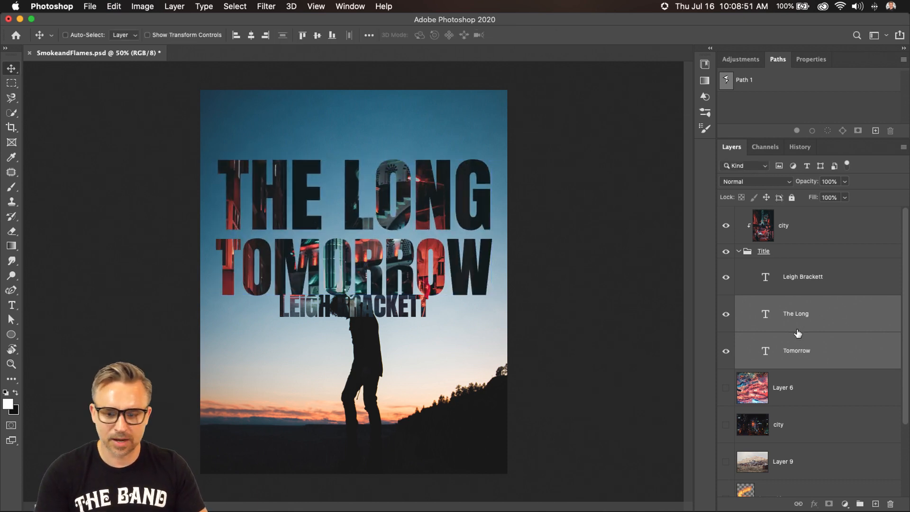
pyautogui.click(795, 285)
pyautogui.moveTo(351, 304); pyautogui.dragTo(342, 313)
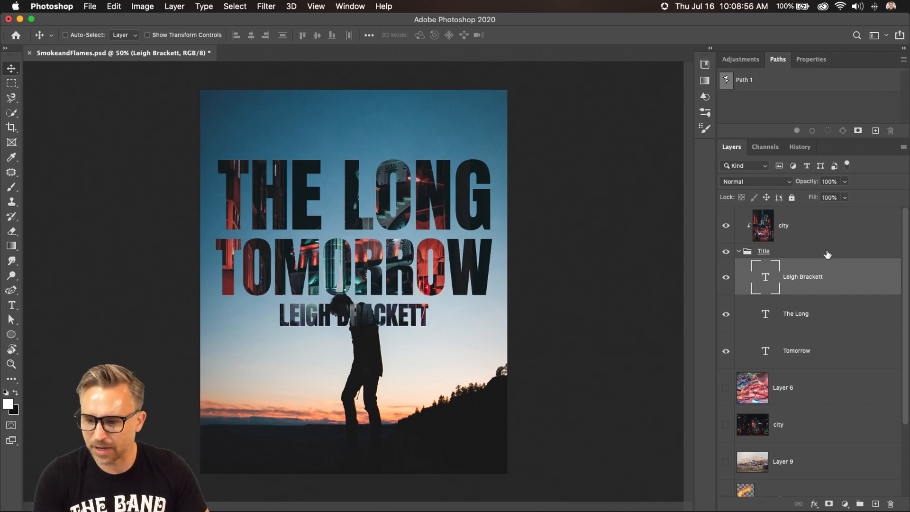
# Add a new layer above the clipped city layer and begin a Curvature Pen path along the top edges of the word THE
pyautogui.click(831, 217)
pyautogui.click(875, 503)
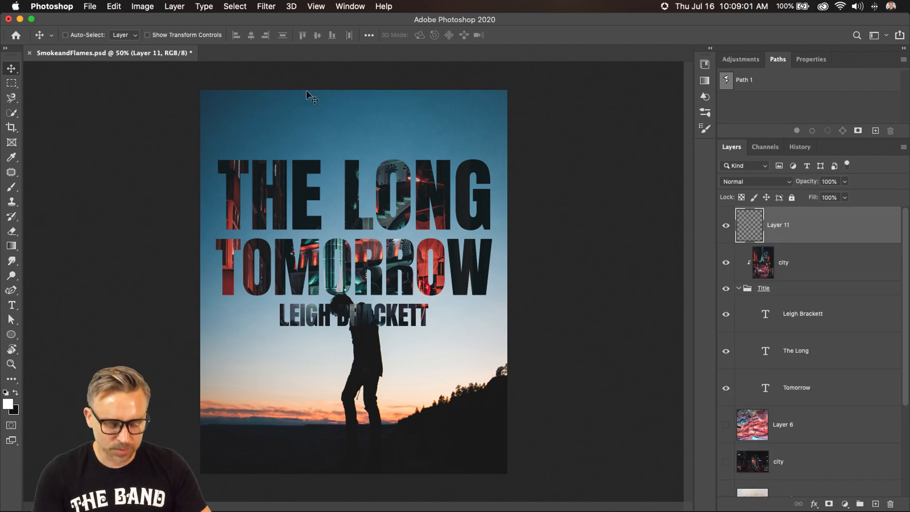
pyautogui.press('super+plus')
pyautogui.moveTo(328, 116); pyautogui.dragTo(369, 181)
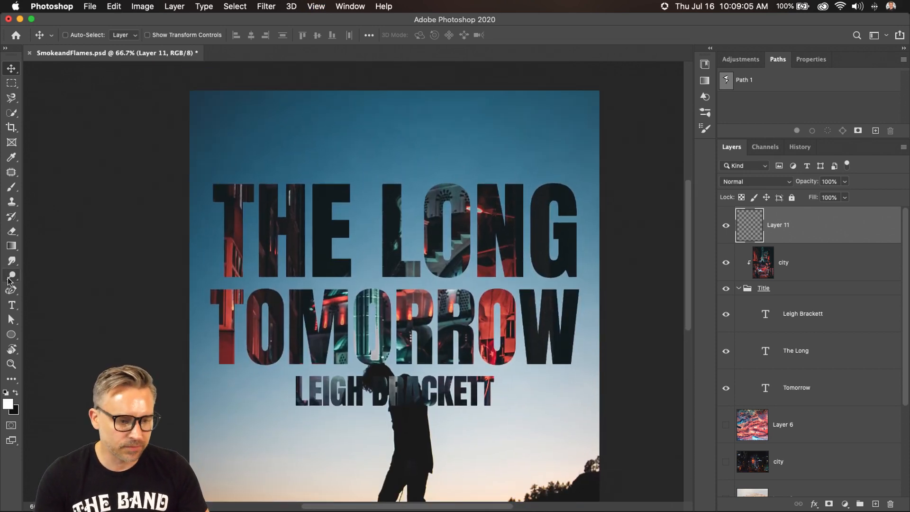
pyautogui.click(12, 290)
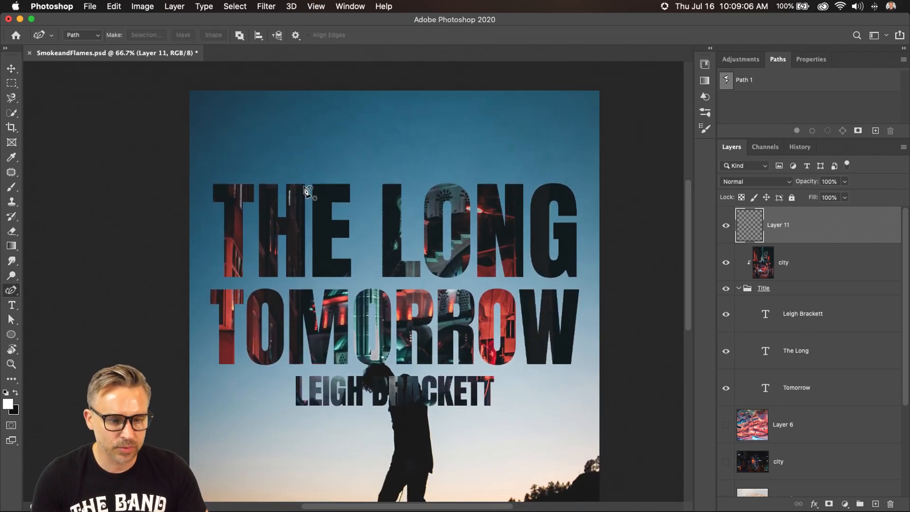
pyautogui.click(215, 185)
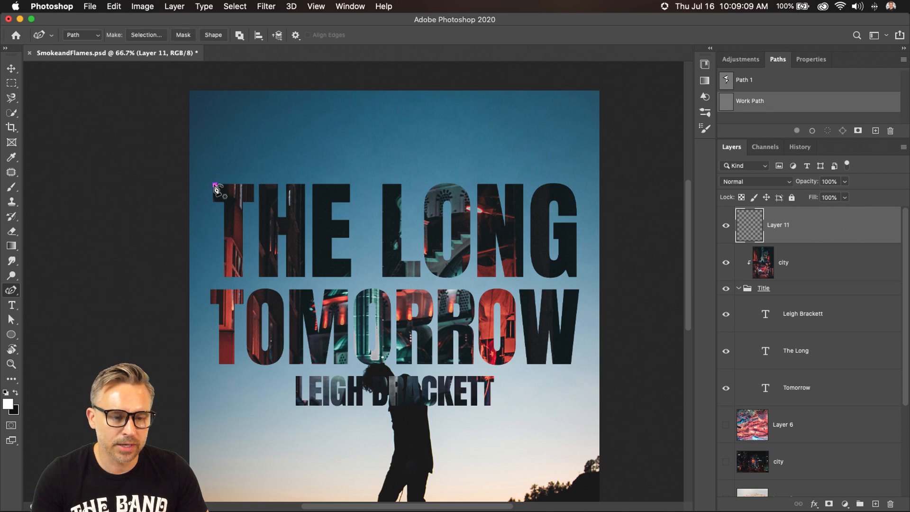
pyautogui.moveTo(251, 186); pyautogui.dragTo(307, 185)
pyautogui.click(260, 202)
pyautogui.click(312, 186)
pyautogui.click(339, 192)
pyautogui.click(349, 184)
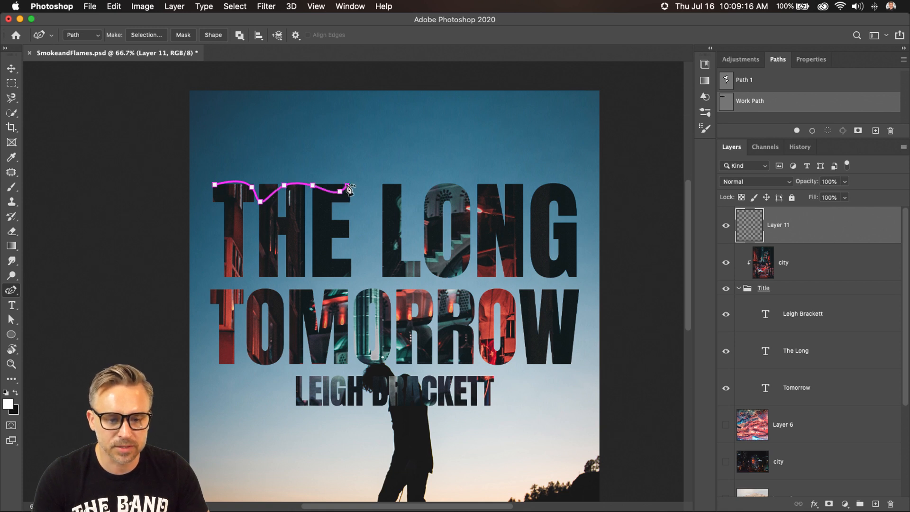
# Continue the curved path across LONG, dipping between the E and L, before the O and before the G, ending at the G's upper corner
pyautogui.click(350, 265)
pyautogui.moveTo(351, 266); pyautogui.dragTo(379, 262)
pyautogui.click(383, 226)
pyautogui.click(386, 185)
pyautogui.click(405, 190)
pyautogui.click(417, 260)
pyautogui.click(462, 188)
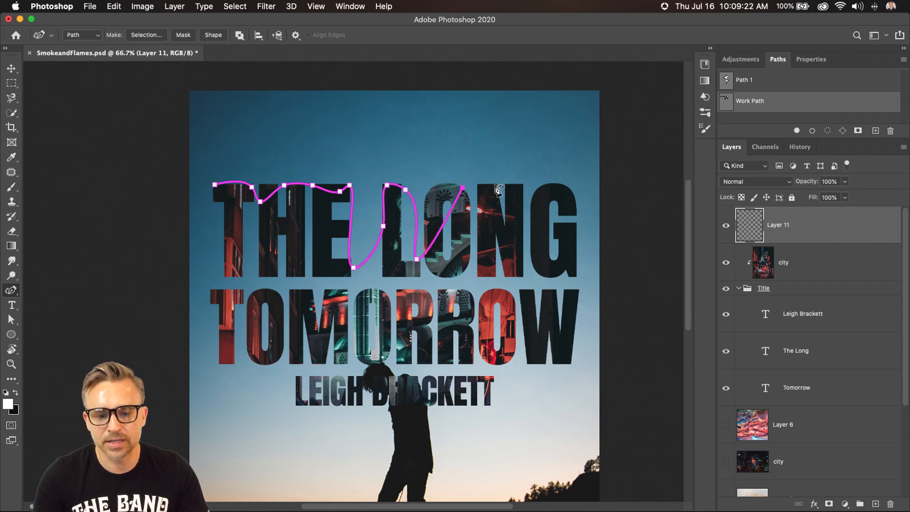
pyautogui.click(520, 184)
pyautogui.click(530, 246)
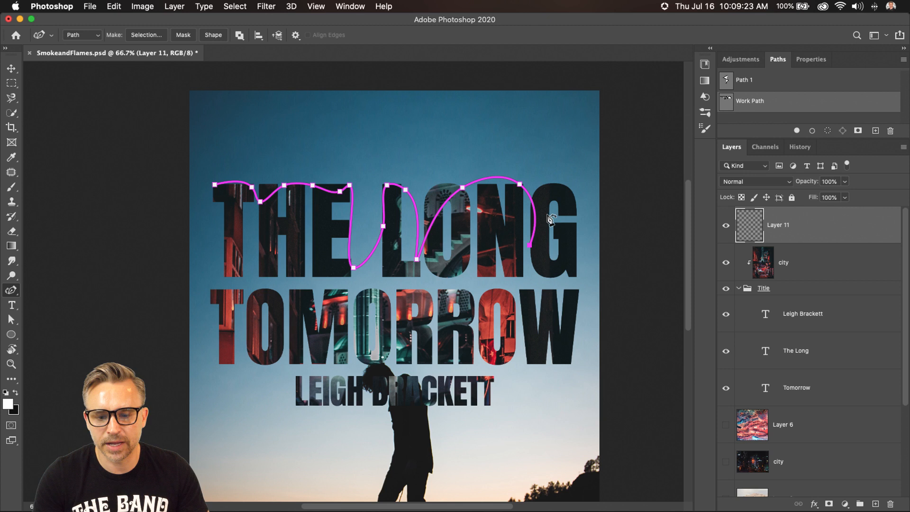
pyautogui.click(576, 190)
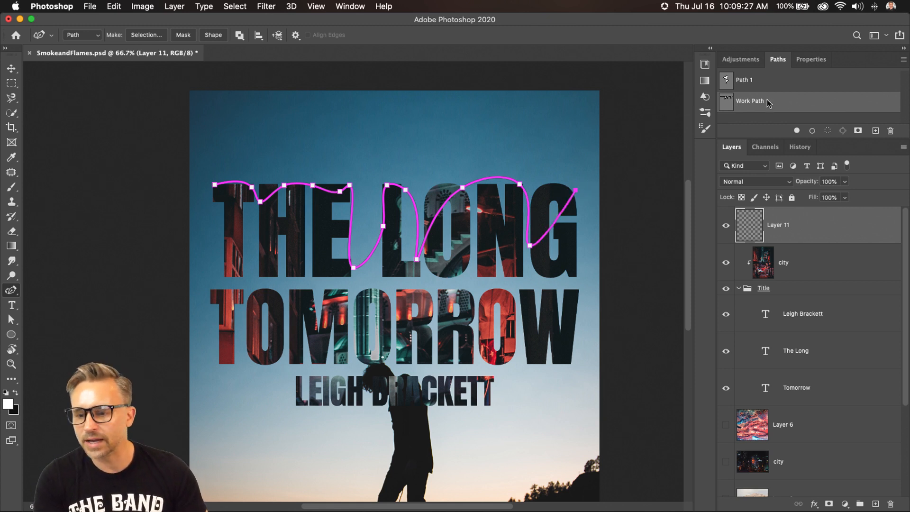
# Save the work path as Path 2
pyautogui.click(904, 59)
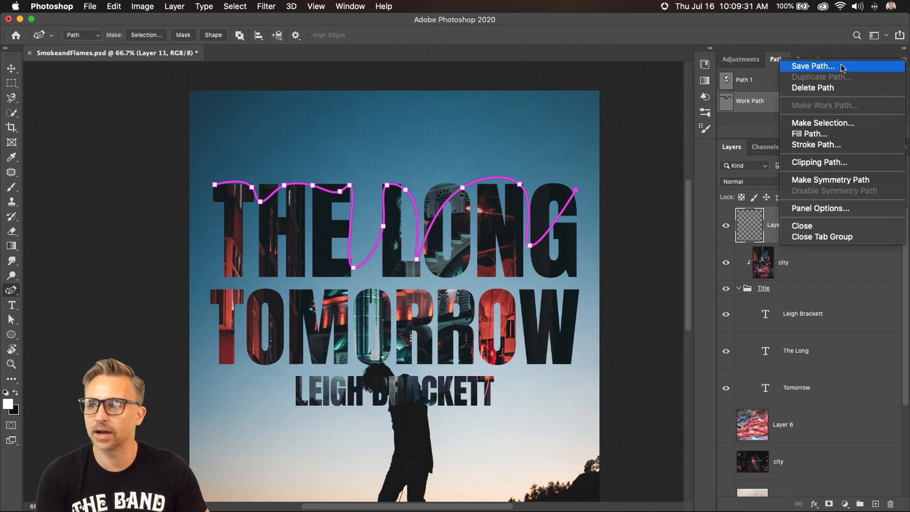
pyautogui.click(814, 66)
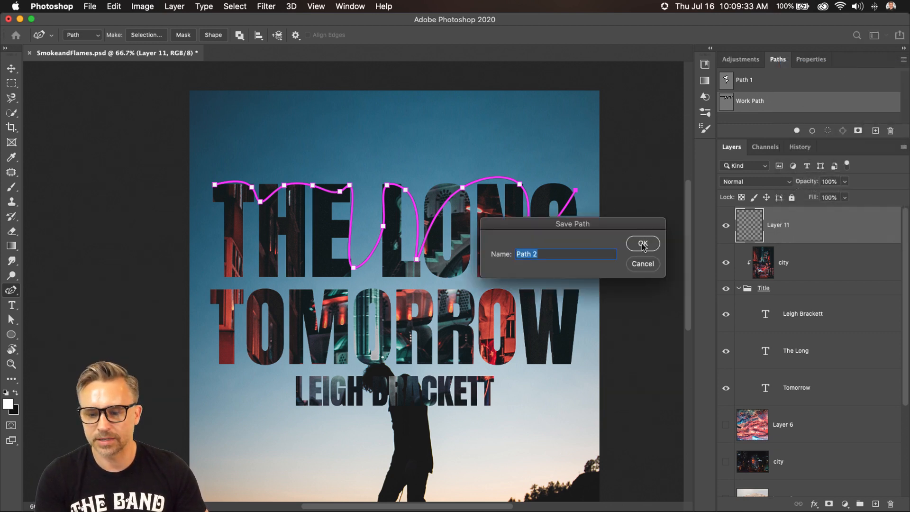
pyautogui.click(642, 244)
# Render flames along Path 2 with the Flame filter, using Multiple Flames One Direction and a length of 224
pyautogui.click(261, 6)
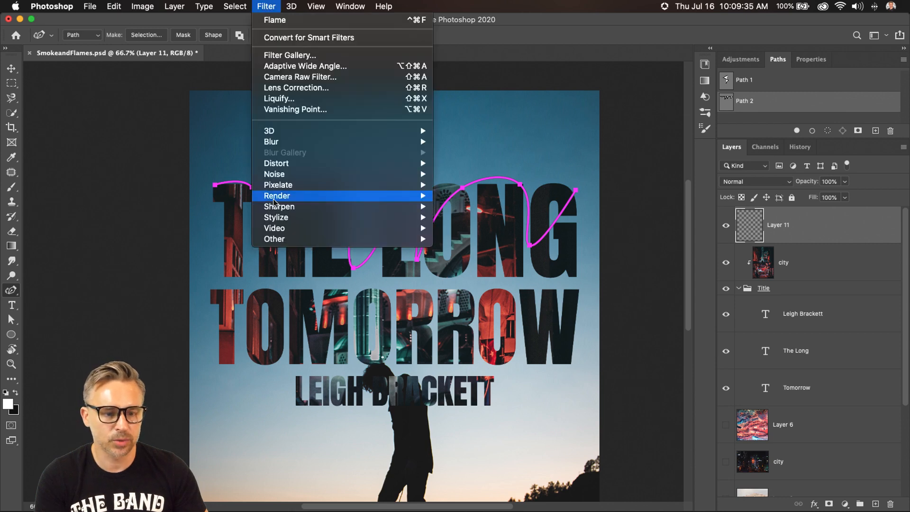
pyautogui.moveTo(275, 193)
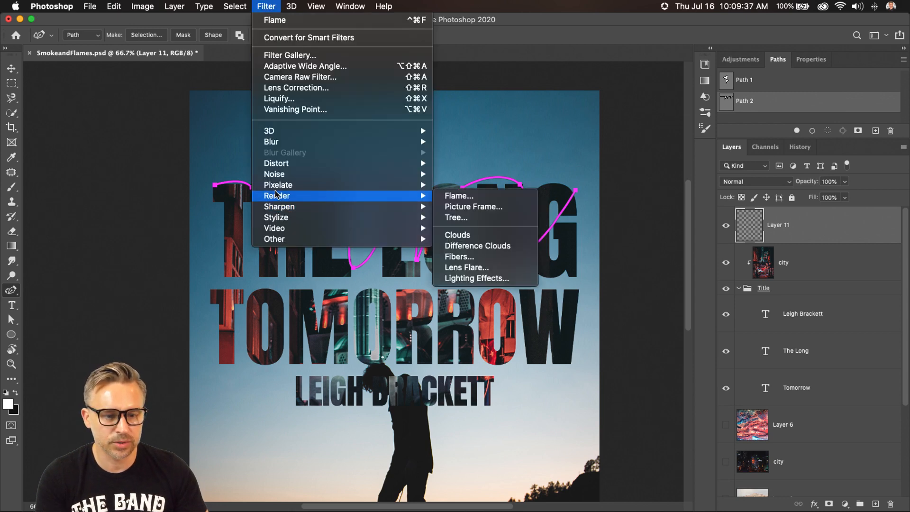
pyautogui.click(468, 194)
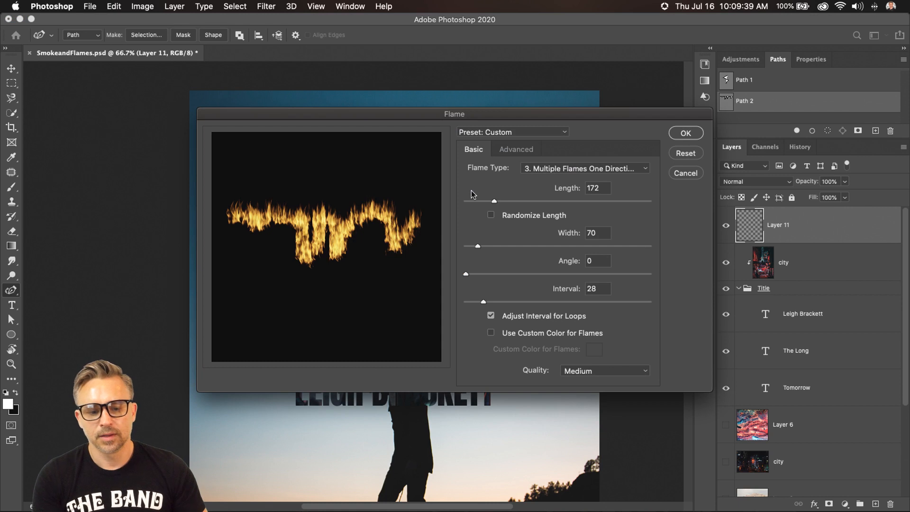
pyautogui.moveTo(279, 105); pyautogui.dragTo(333, 123)
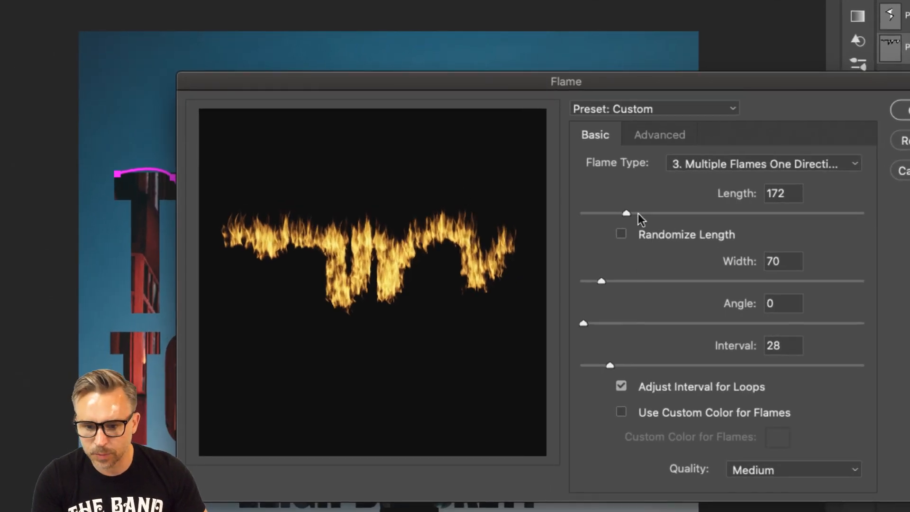
pyautogui.click(641, 213)
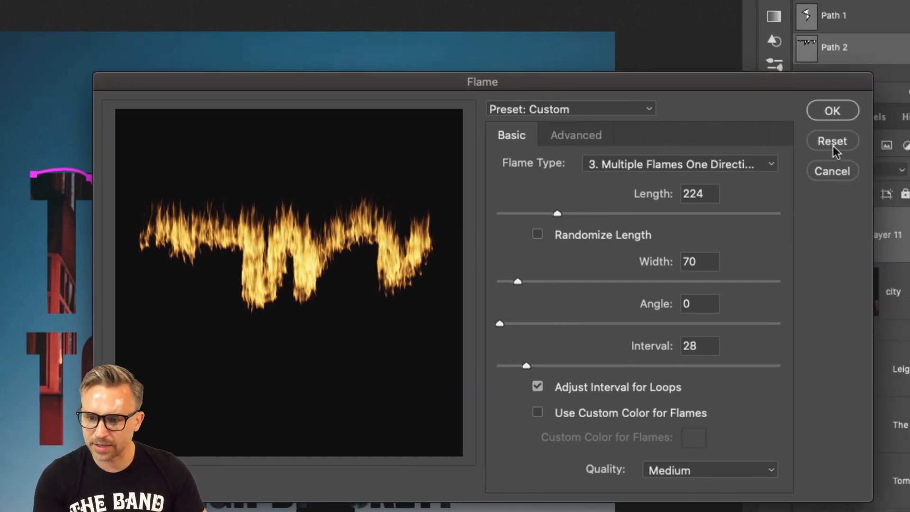
pyautogui.click(832, 110)
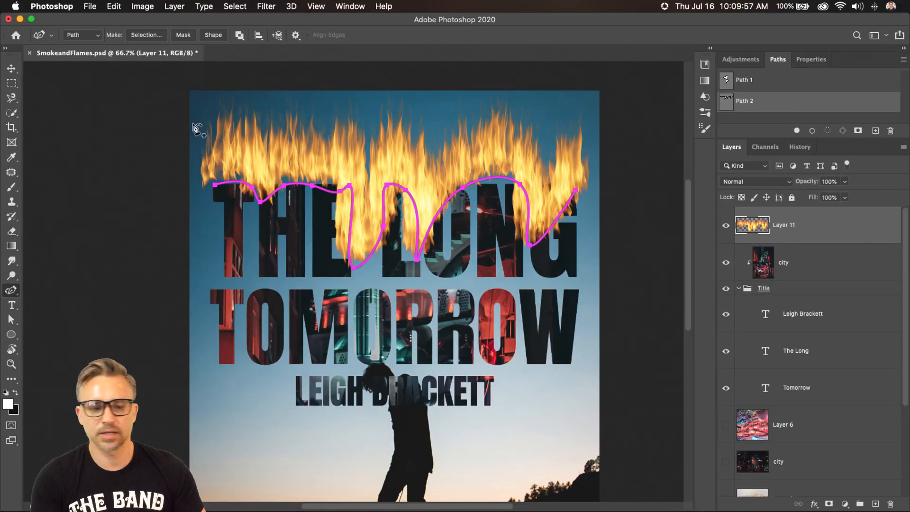
# Deselect Path 2 and reorder the flame layer, Layer 11, directly beneath the Title group
pyautogui.click(757, 120)
pyautogui.moveTo(784, 230); pyautogui.dragTo(800, 423)
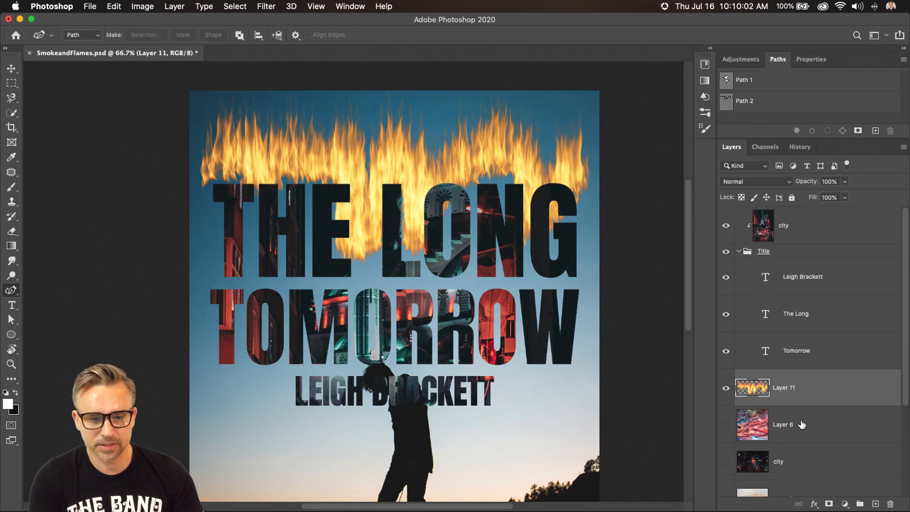
# Set the flame layer's blend mode to Lighten and move the flames slightly lower behind the title letters
pyautogui.click(12, 69)
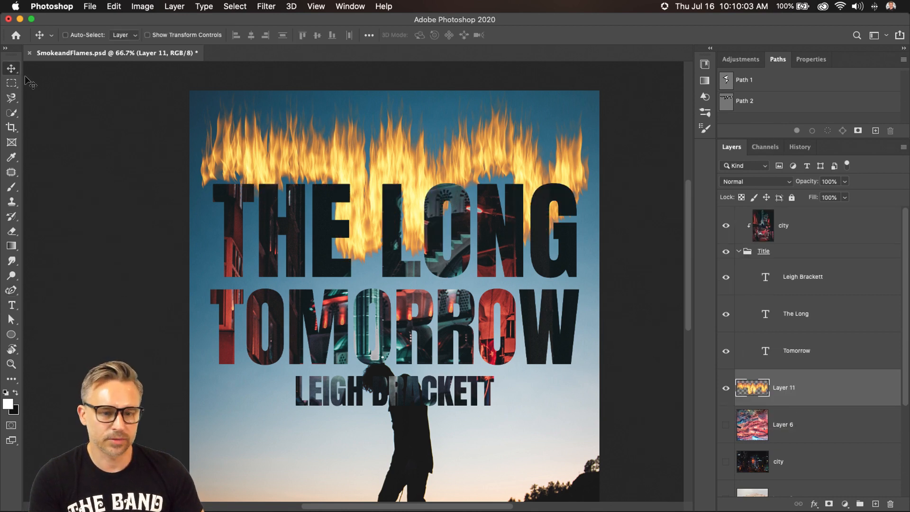
pyautogui.click(743, 183)
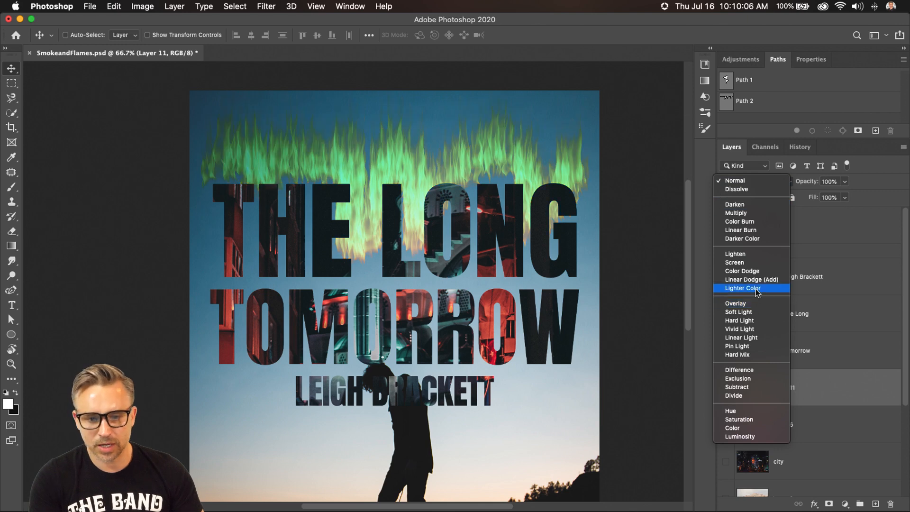
pyautogui.click(754, 254)
pyautogui.moveTo(169, 180); pyautogui.dragTo(167, 206)
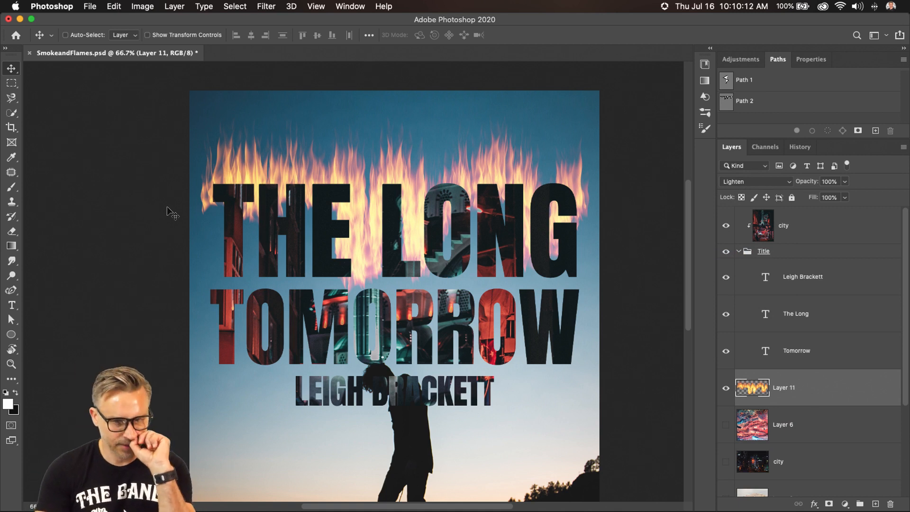
# Collapse the Title group and move it together with the clipped city and flame layers lower on the cover
pyautogui.click(739, 252)
pyautogui.click(782, 234)
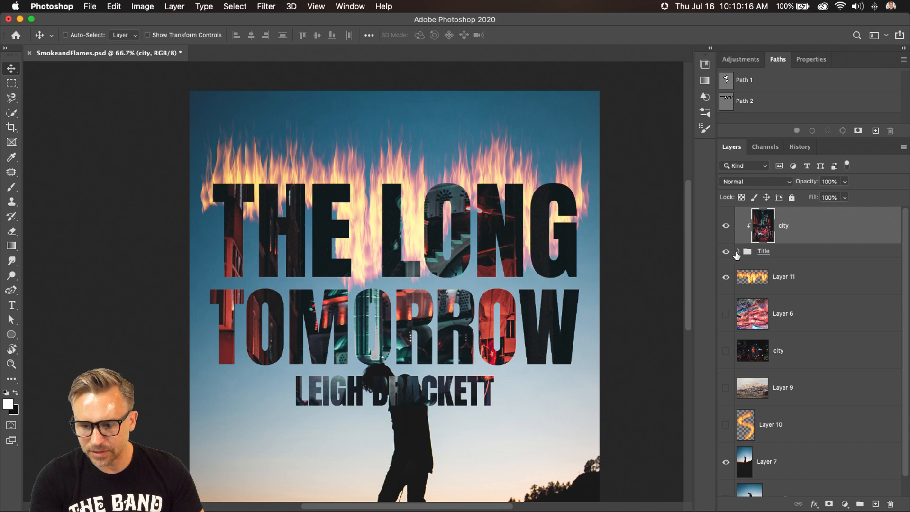
pyautogui.keyDown('shift'); pyautogui.click(795, 281); pyautogui.keyUp('shift')
pyautogui.moveTo(383, 222); pyautogui.dragTo(383, 294)
# Add a new layer above the clipped city layer and draw a black heart custom shape, about 460 × 453 px, over the title
pyautogui.click(792, 232)
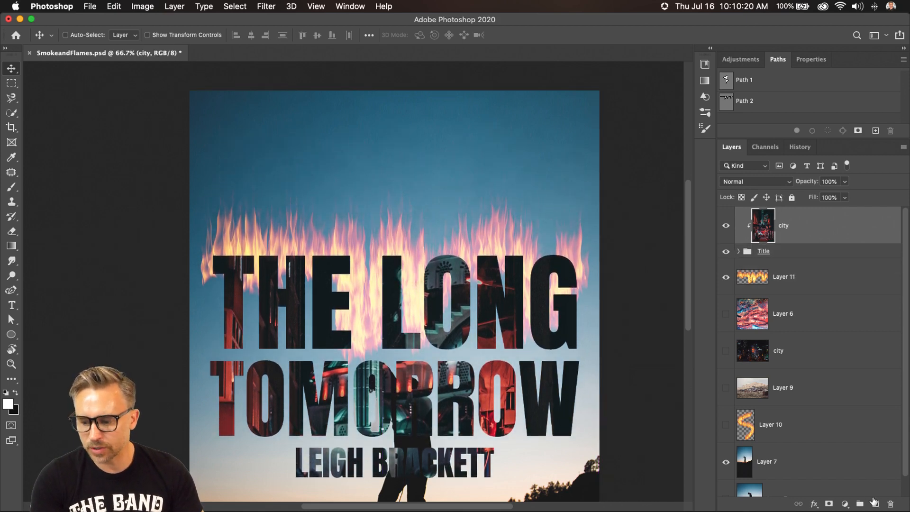
pyautogui.click(874, 503)
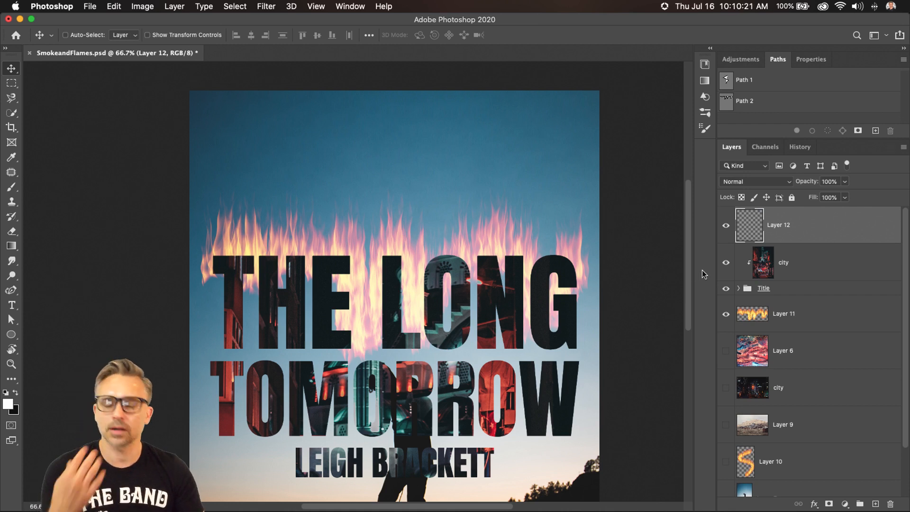
pyautogui.click(11, 335)
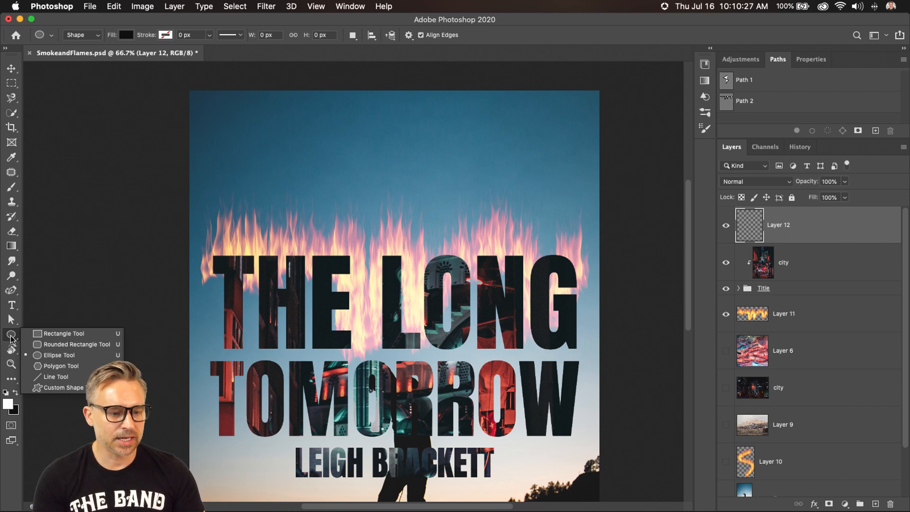
pyautogui.click(52, 387)
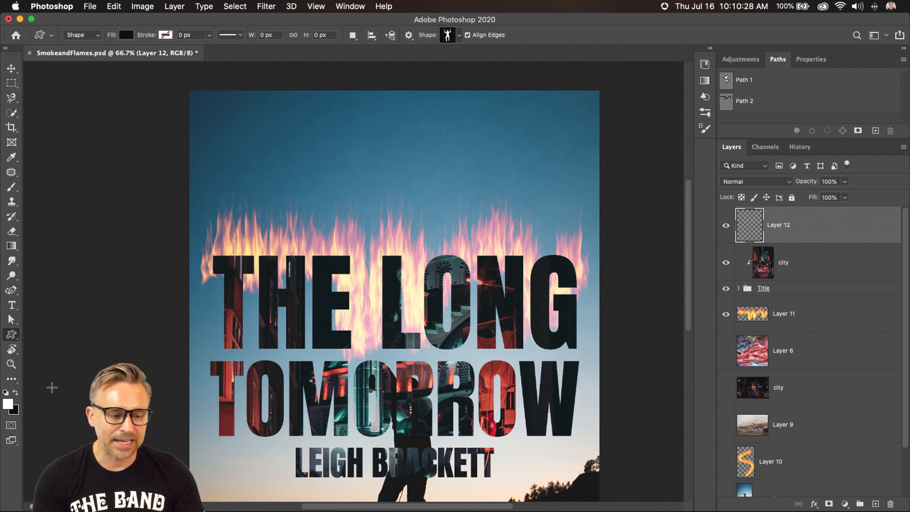
pyautogui.click(459, 35)
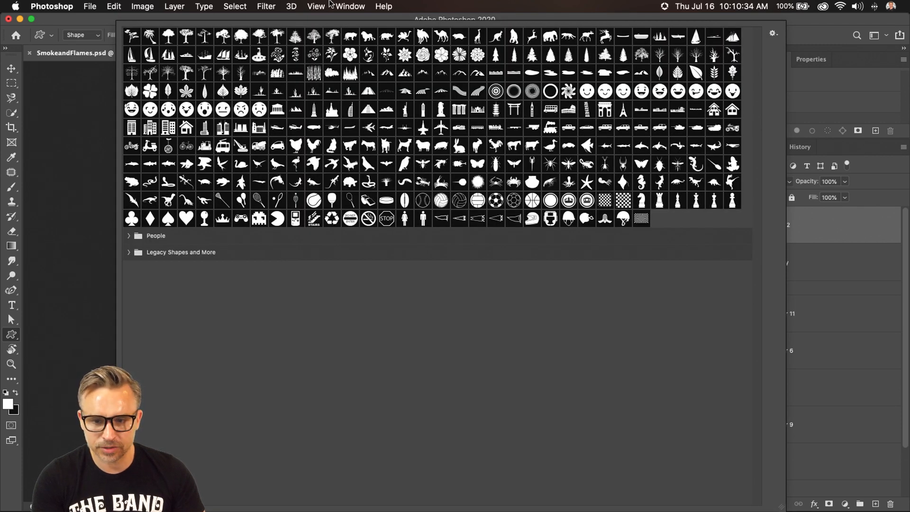
pyautogui.click(129, 252)
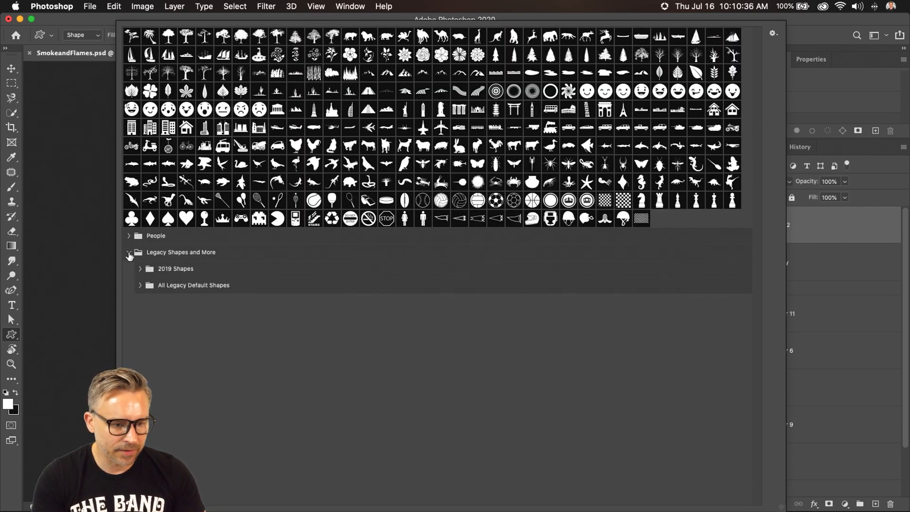
pyautogui.click(129, 236)
pyautogui.doubleClick(187, 218)
pyautogui.moveTo(326, 168); pyautogui.dragTo(497, 397)
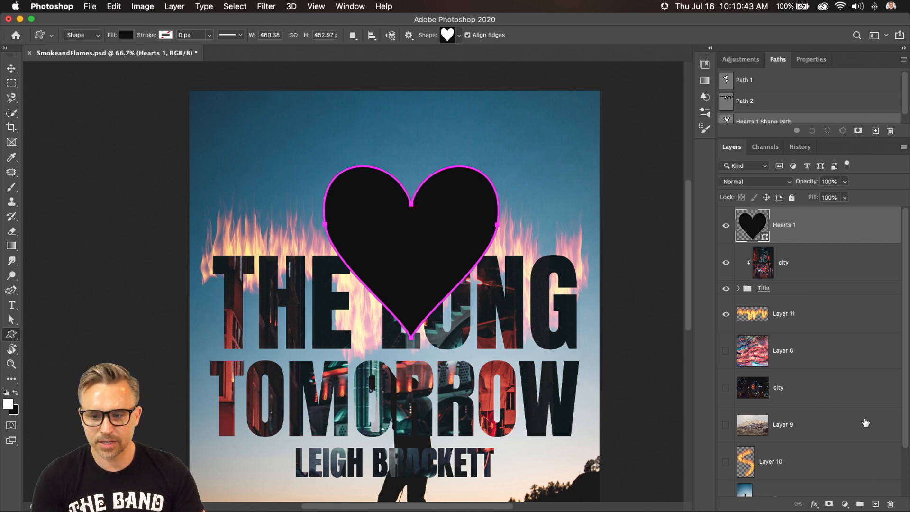
# Save the heart shape's path as a separate path named Hearts 1 Shape Path copy
pyautogui.click(904, 61)
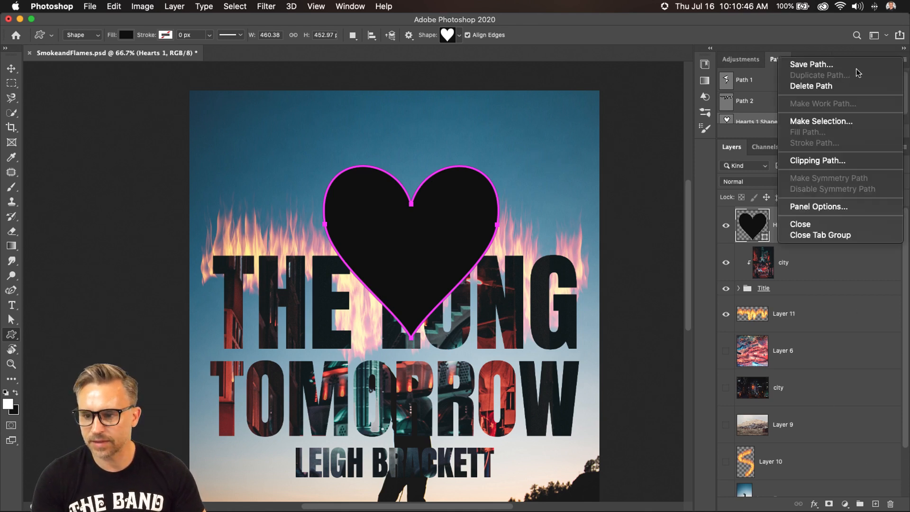
pyautogui.click(858, 67)
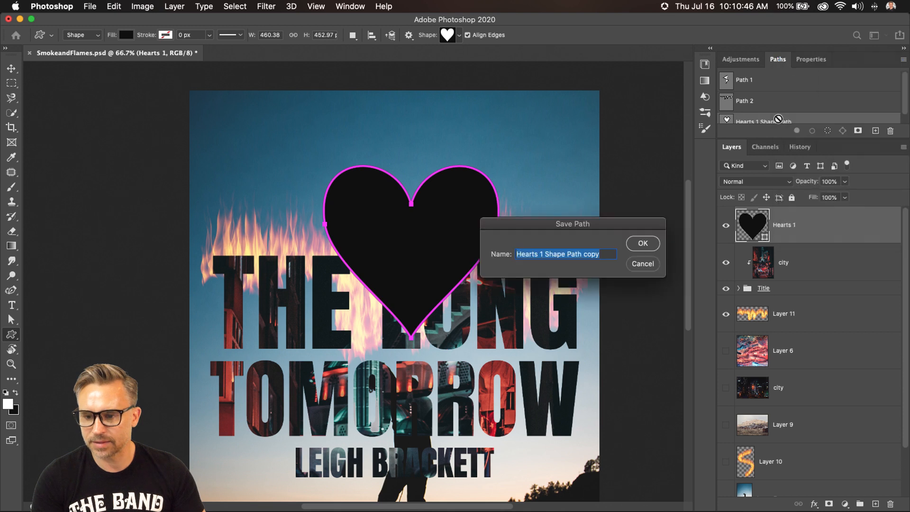
pyautogui.click(643, 243)
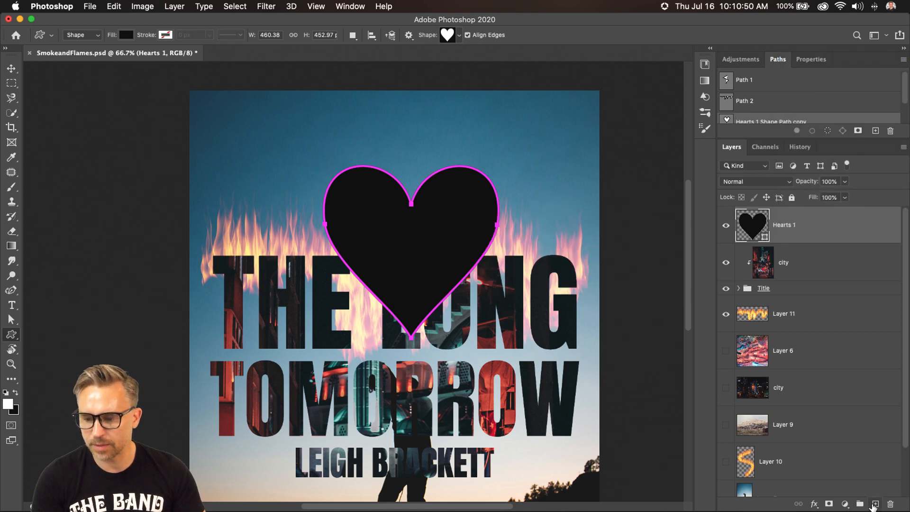
# Try to render a Flame filter directly on the Hearts 1 shape layer
pyautogui.click(231, 5)
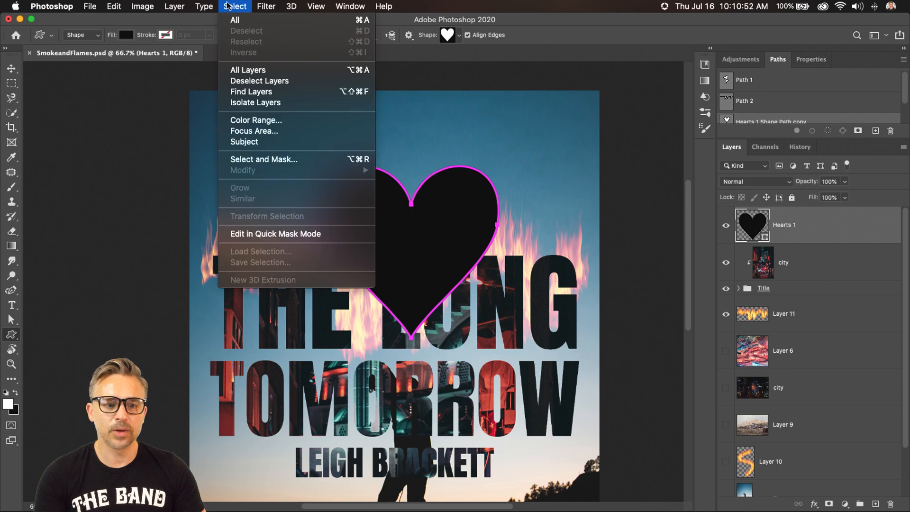
pyautogui.moveTo(260, 6)
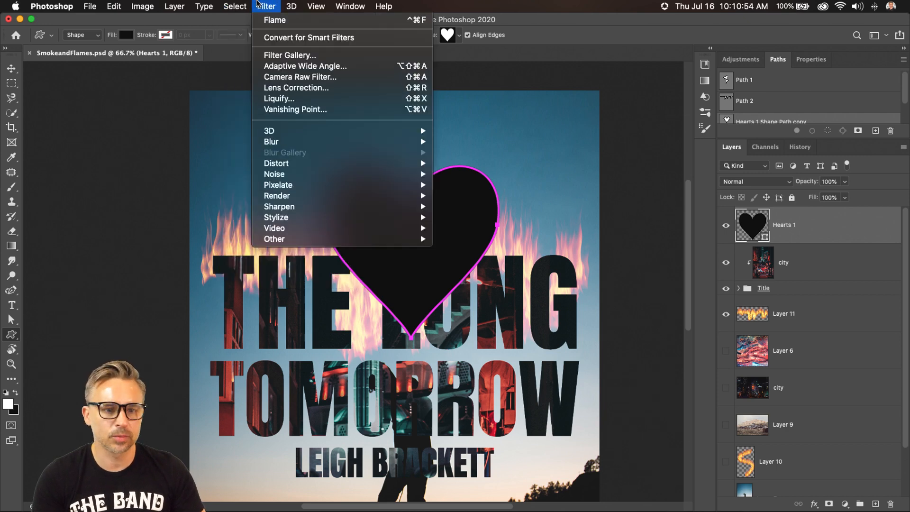
pyautogui.moveTo(285, 195)
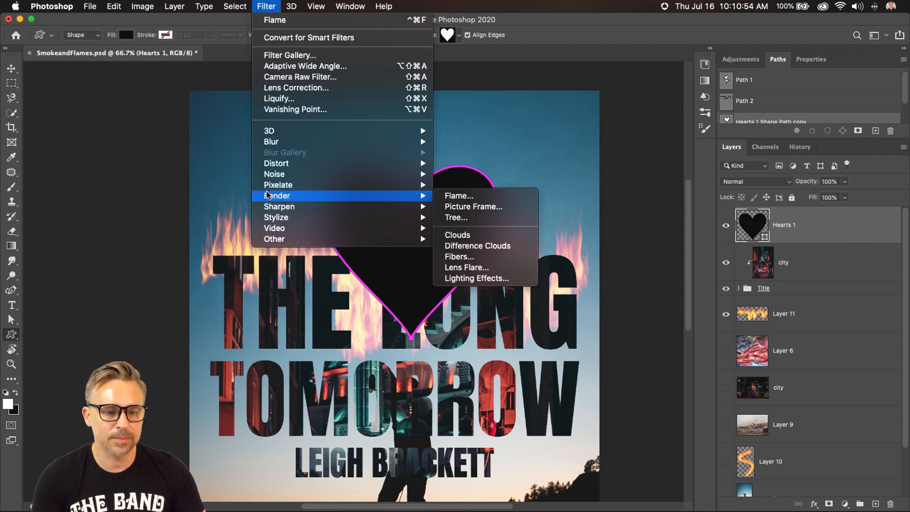
pyautogui.click(458, 196)
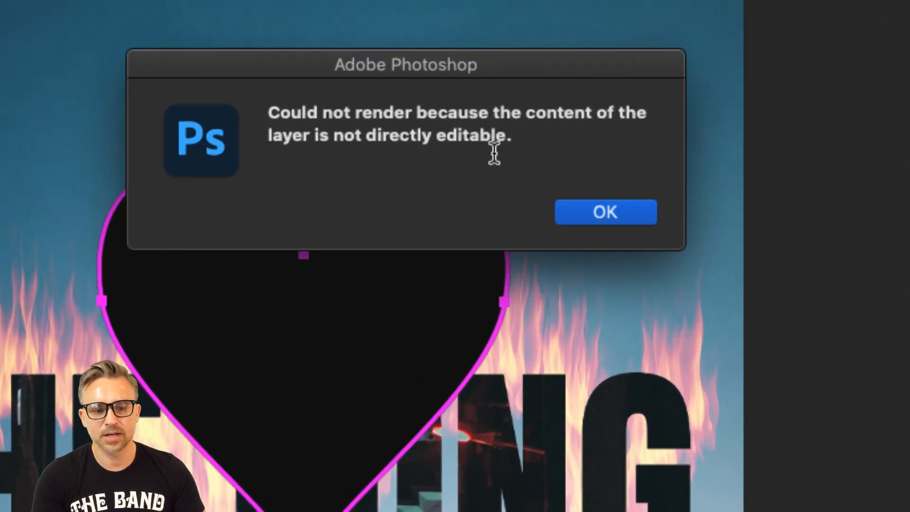
pyautogui.click(585, 211)
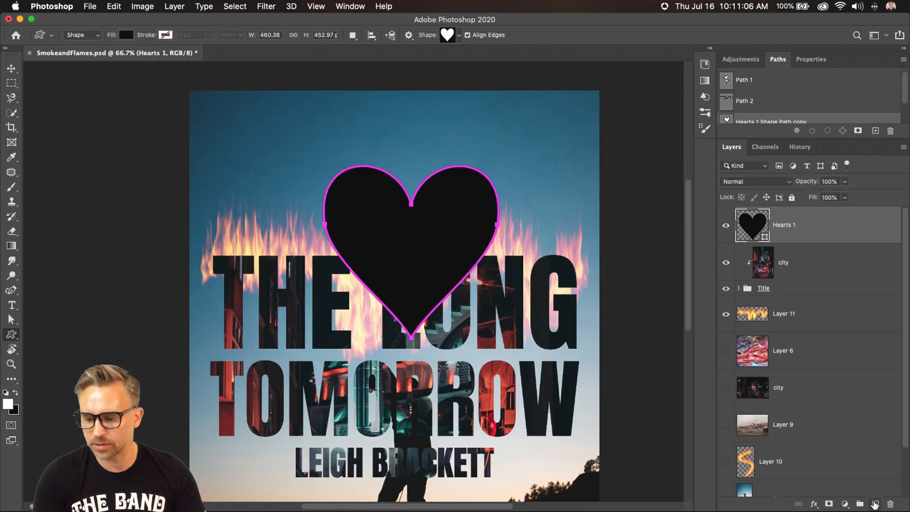
# Add a new layer above Hearts 1 and hide the Hearts 1 shape layer
pyautogui.click(875, 504)
pyautogui.click(725, 263)
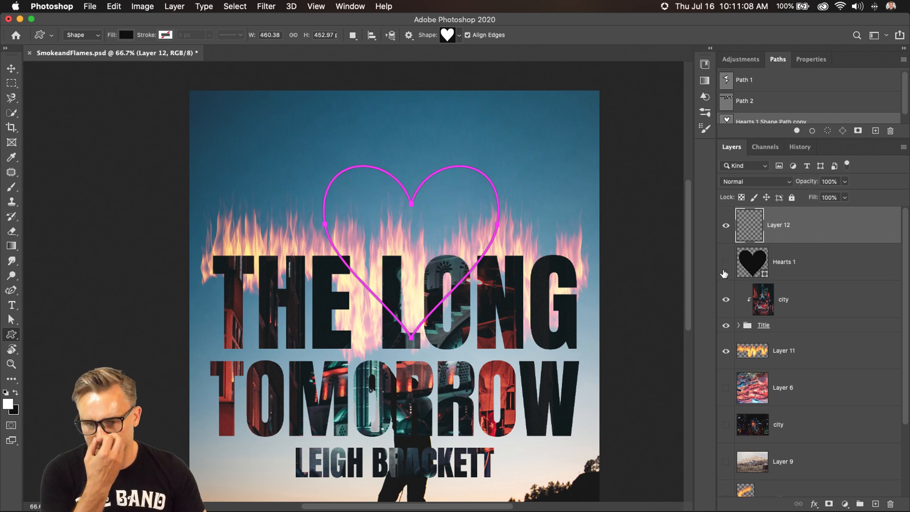
pyautogui.click(265, 7)
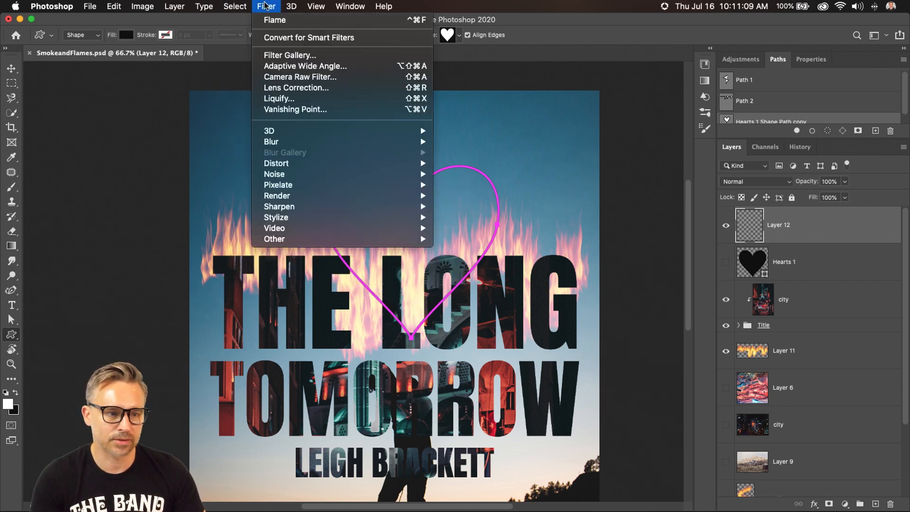
pyautogui.moveTo(275, 207)
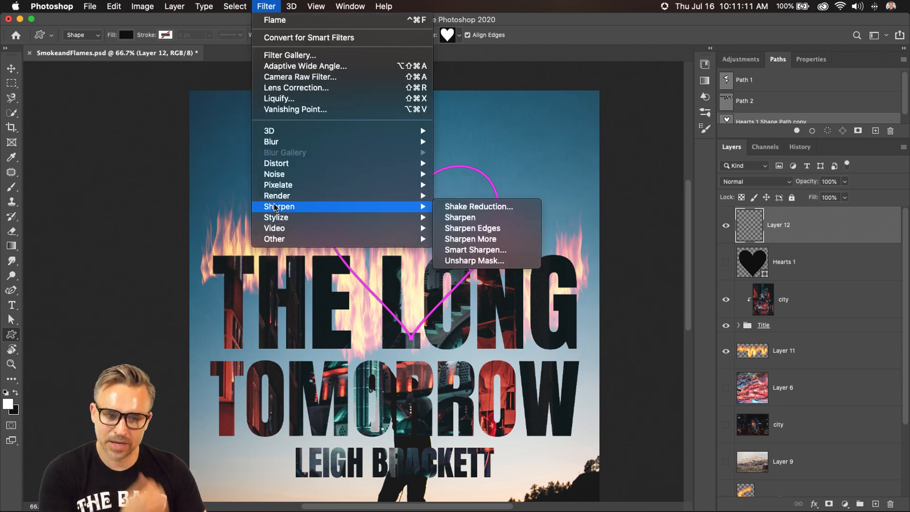
pyautogui.press('Escape')
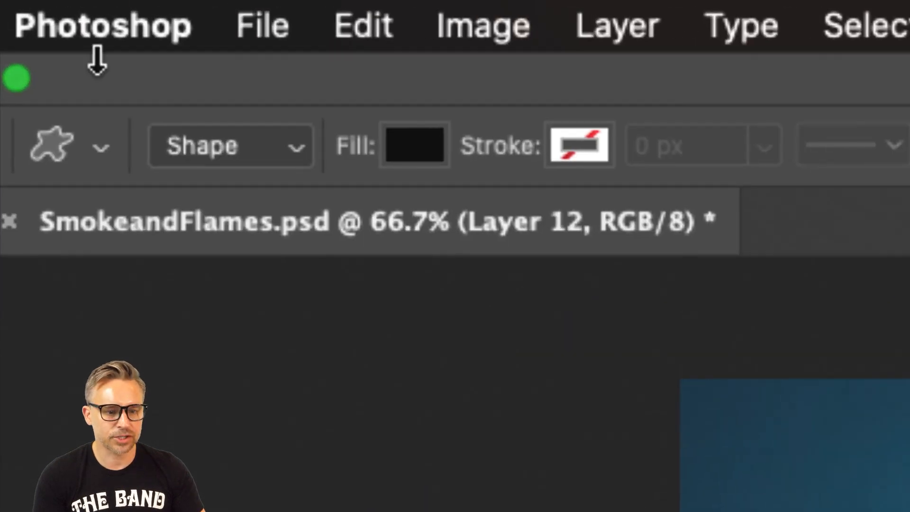
pyautogui.click(182, 146)
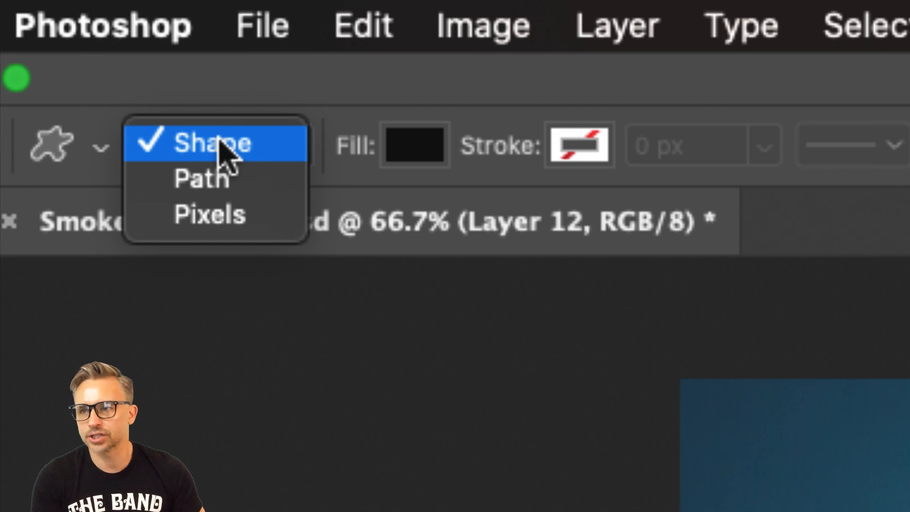
pyautogui.click(219, 140)
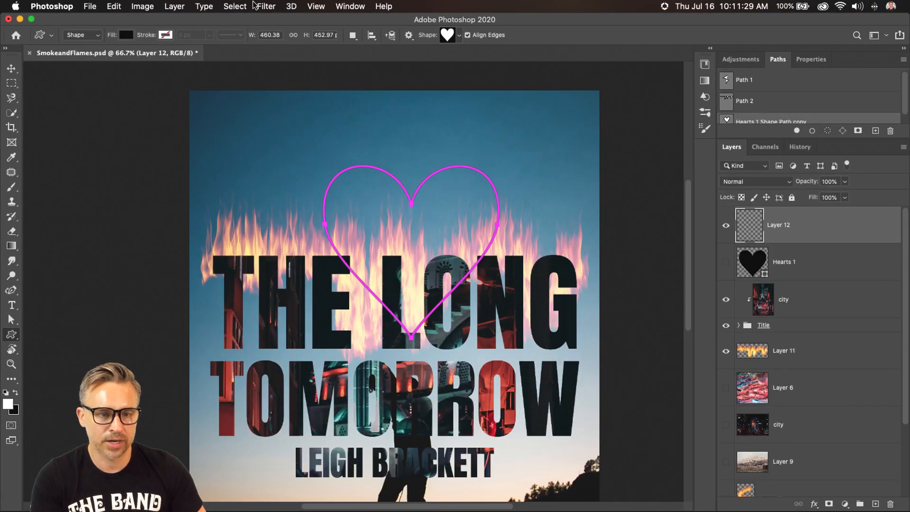
# Start the Flame filter on the new layer, preview Multiple Flames Along Path, and set the flame type to One Flame Along Path
pyautogui.click(267, 6)
pyautogui.moveTo(271, 199)
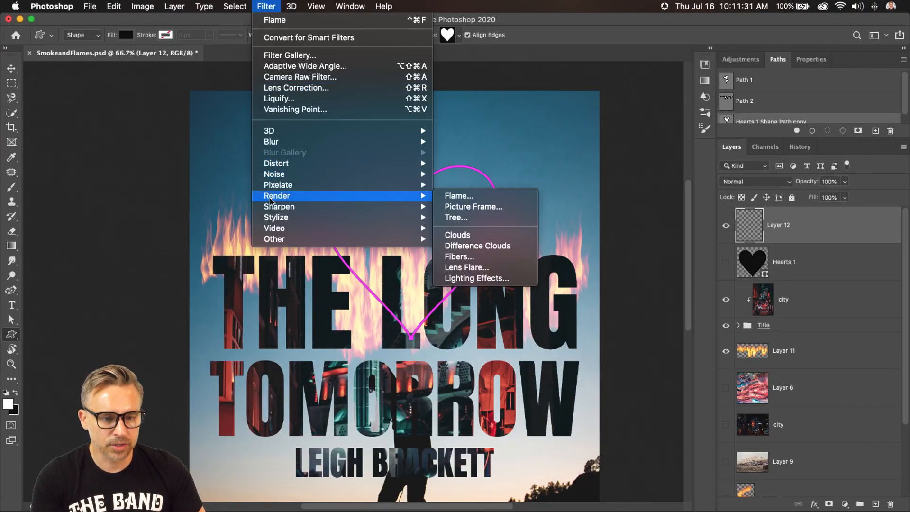
pyautogui.click(499, 197)
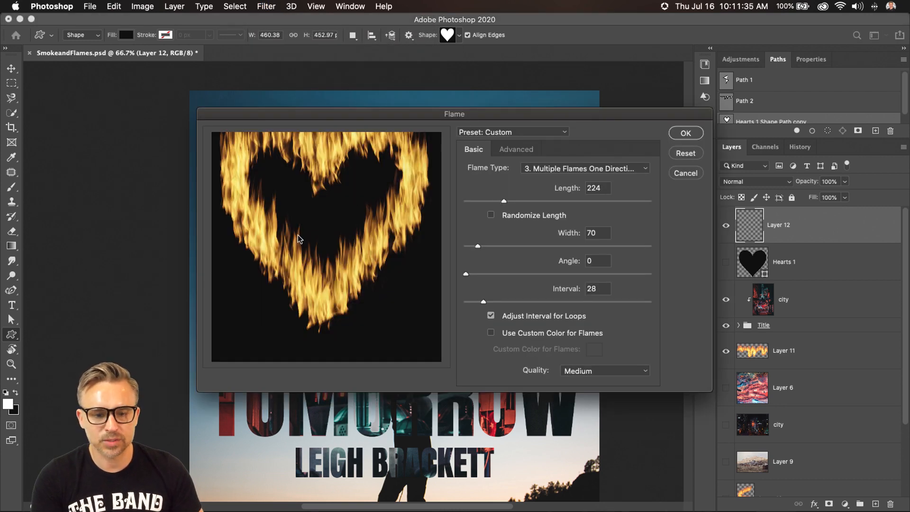
pyautogui.click(541, 169)
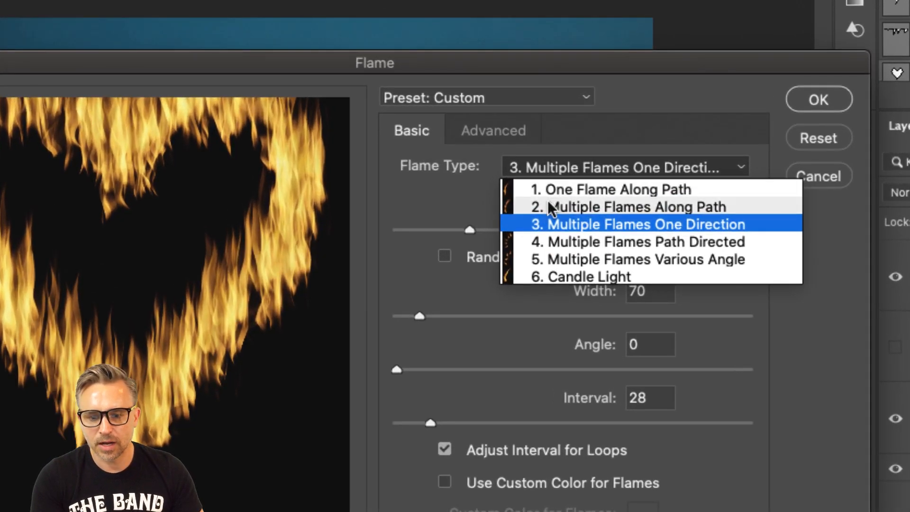
pyautogui.click(546, 199)
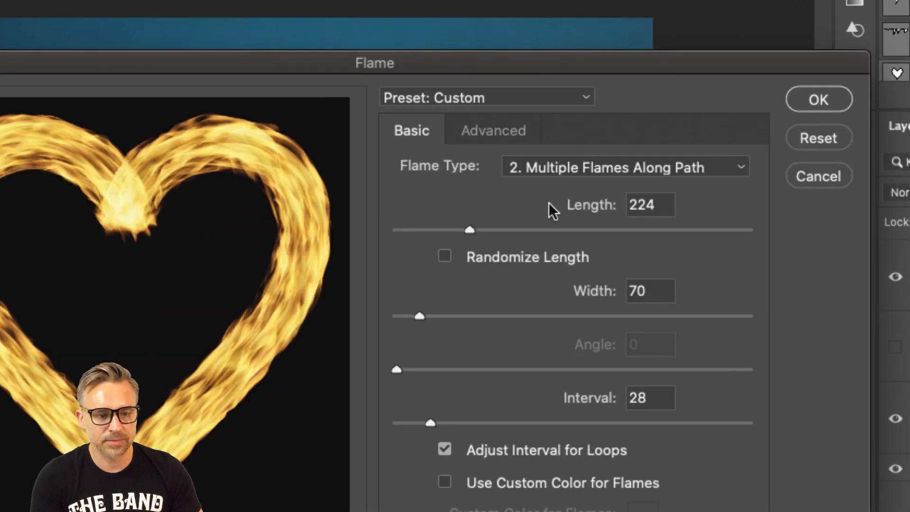
pyautogui.click(554, 169)
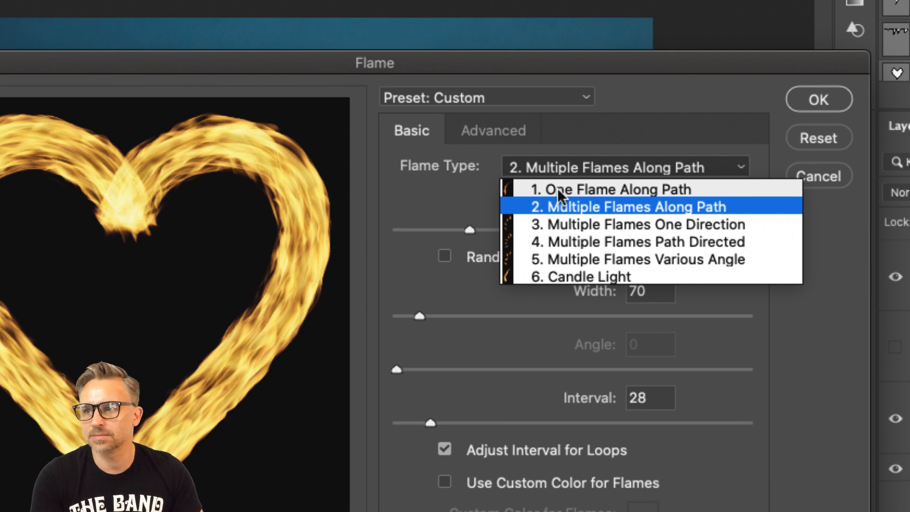
pyautogui.click(557, 189)
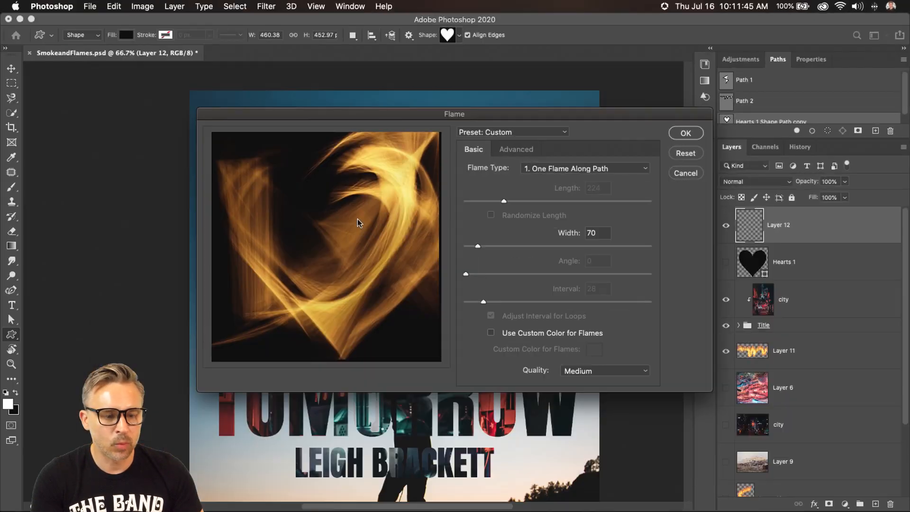
pyautogui.moveTo(323, 117)
pyautogui.mouseDown()
pyautogui.moveTo(315, 106)
pyautogui.moveTo(336, 124)
pyautogui.mouseUp()
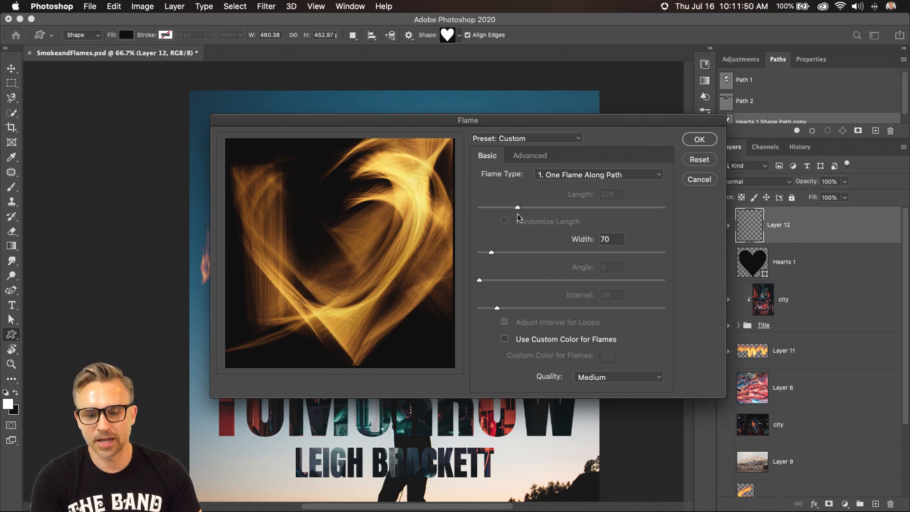
# Set the flame's Turbulent value to 28 with Randomize Shapes off and render the flame along the heart path
pyautogui.click(517, 158)
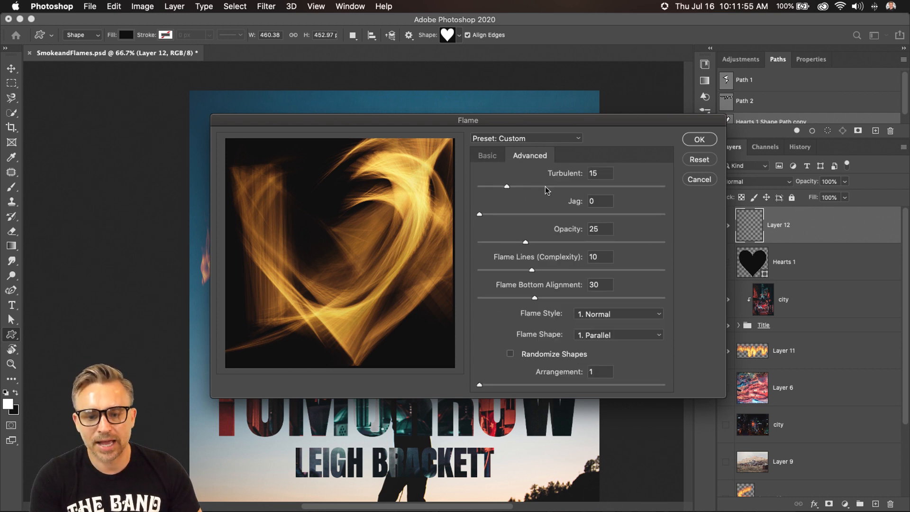
pyautogui.click(514, 186)
pyautogui.moveTo(515, 187); pyautogui.dragTo(531, 186)
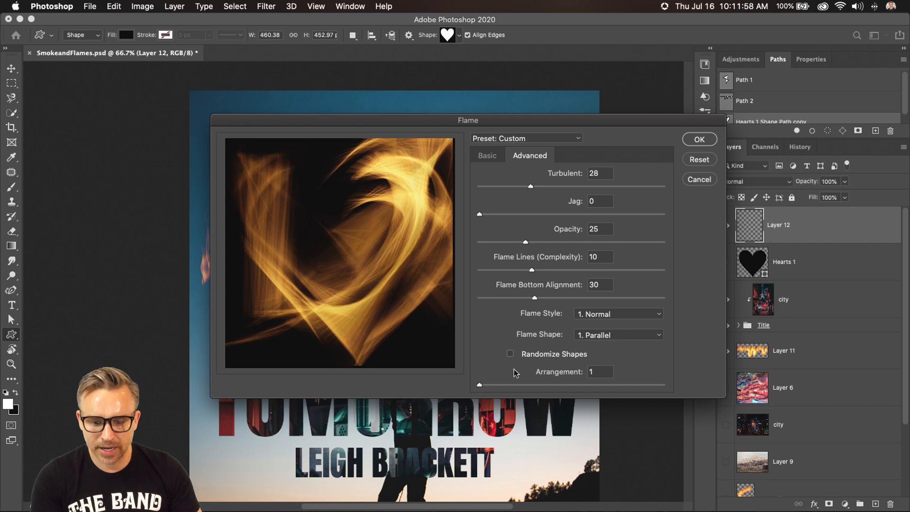
pyautogui.click(510, 354)
pyautogui.click(510, 354)
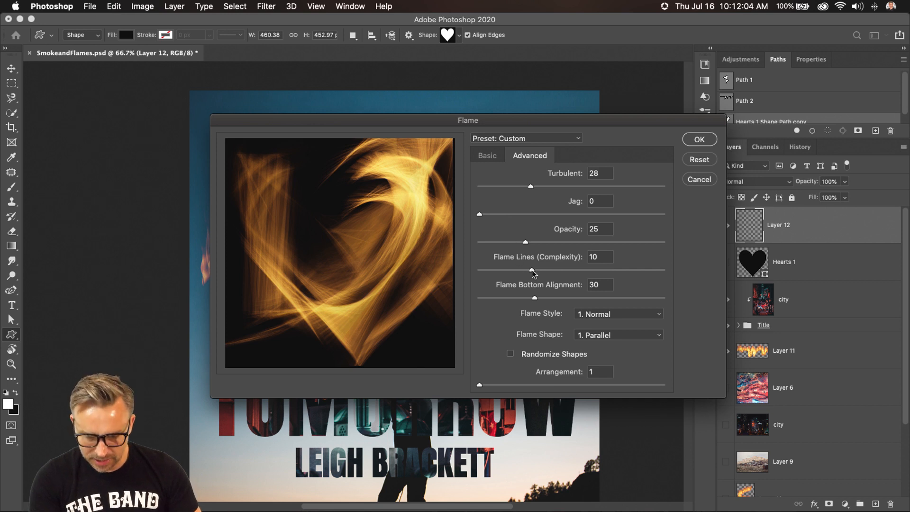
pyautogui.moveTo(532, 272)
pyautogui.mouseDown()
pyautogui.moveTo(479, 271)
pyautogui.moveTo(550, 273)
pyautogui.moveTo(524, 272)
pyautogui.moveTo(531, 273)
pyautogui.mouseUp()
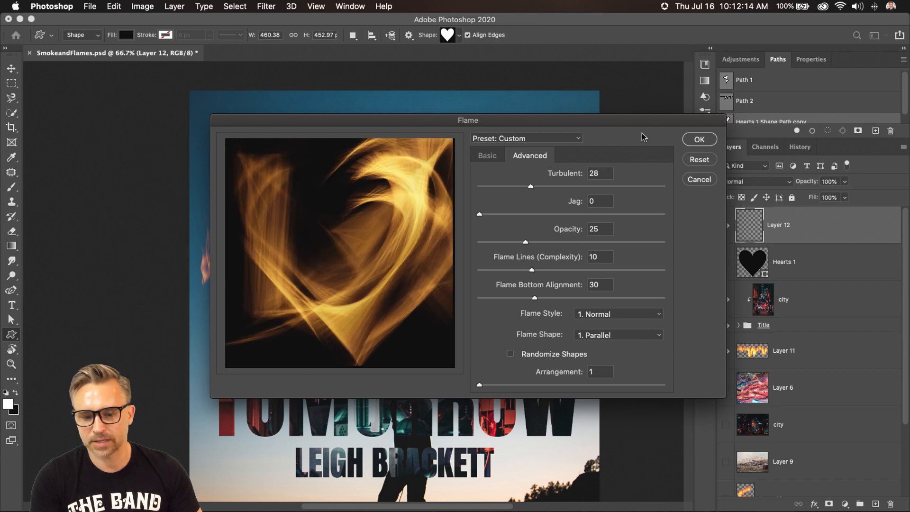
pyautogui.click(695, 142)
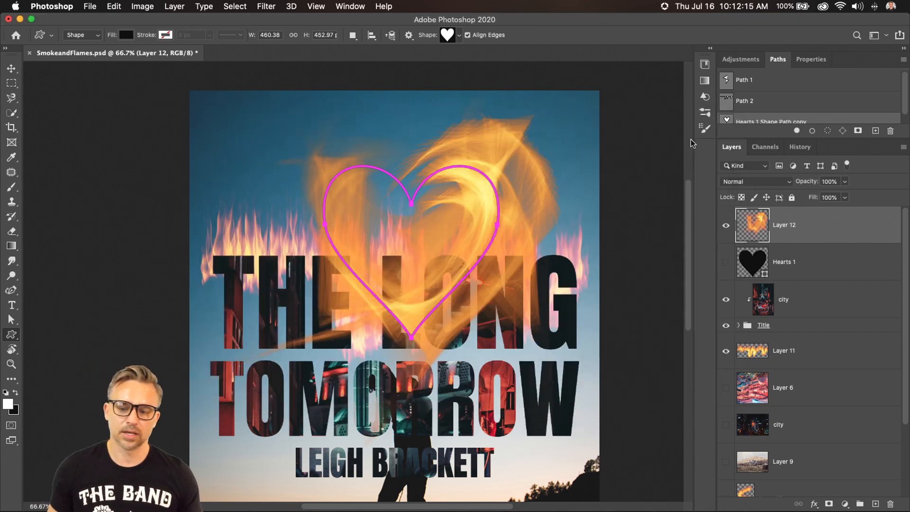
# Enlarge the path list to show all saved paths and deselect the heart path
pyautogui.scroll(-1, 786, 103)
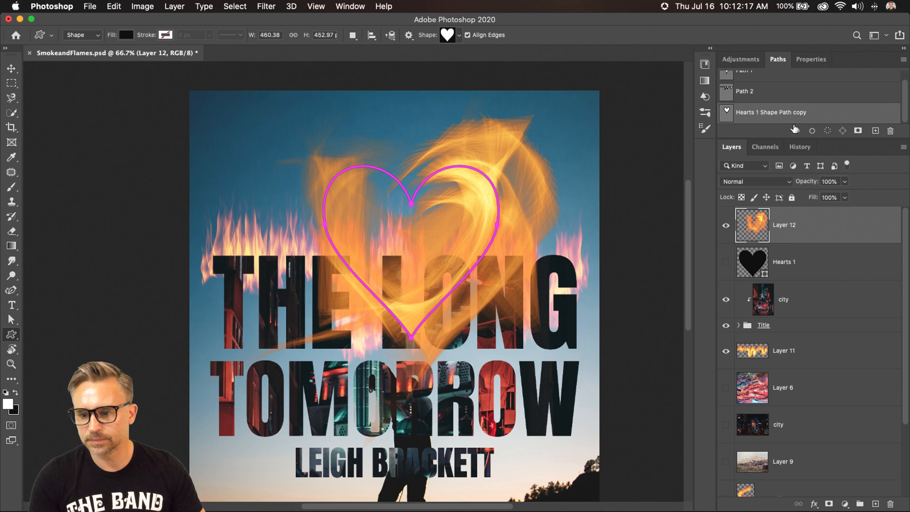
pyautogui.moveTo(786, 137); pyautogui.dragTo(786, 191)
pyautogui.click(774, 160)
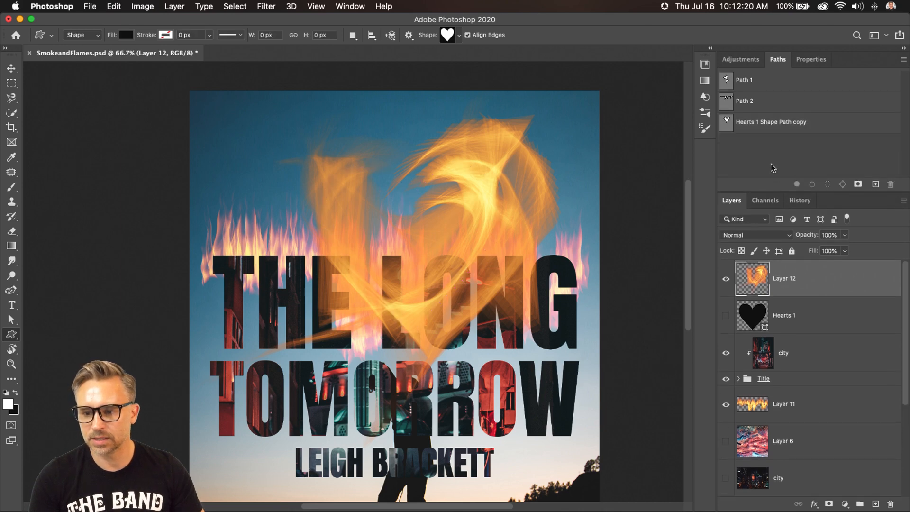
# Move the heart flame lower over the title and reorder its layer, Layer 12, directly beneath Layer 11
pyautogui.click(6, 71)
pyautogui.moveTo(365, 245); pyautogui.dragTo(354, 334)
pyautogui.moveTo(799, 292); pyautogui.dragTo(758, 422)
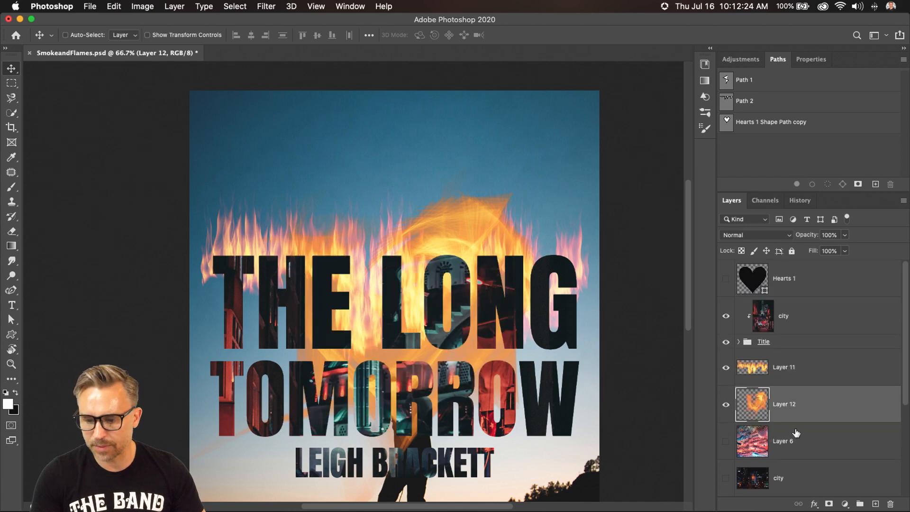
# Set Layer 12's blend mode to Lighten and shift the heart flame slightly down and to the left behind the title
pyautogui.click(763, 236)
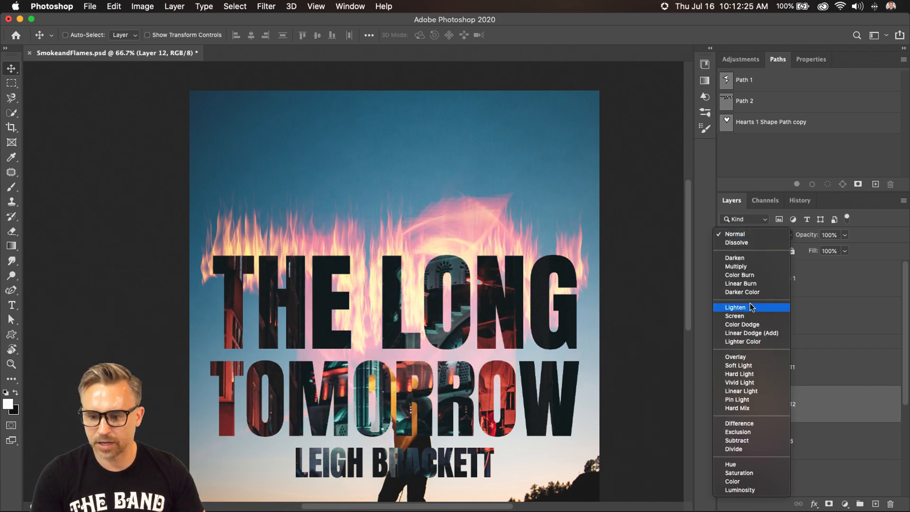
pyautogui.click(735, 308)
pyautogui.moveTo(427, 389); pyautogui.dragTo(405, 398)
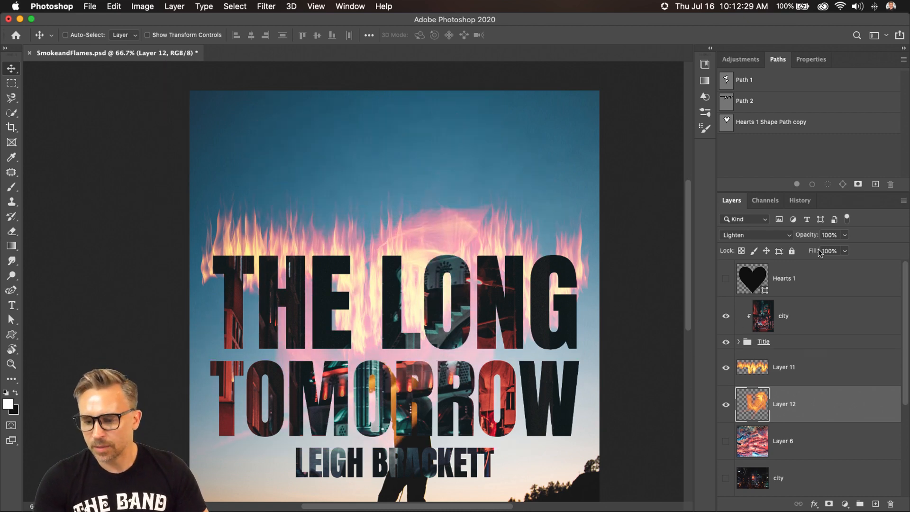
# Add a new layer above the clipped city layer and draw a four-point S-shaped Curvature Pen path from TOMORROW up into the sky
pyautogui.click(806, 314)
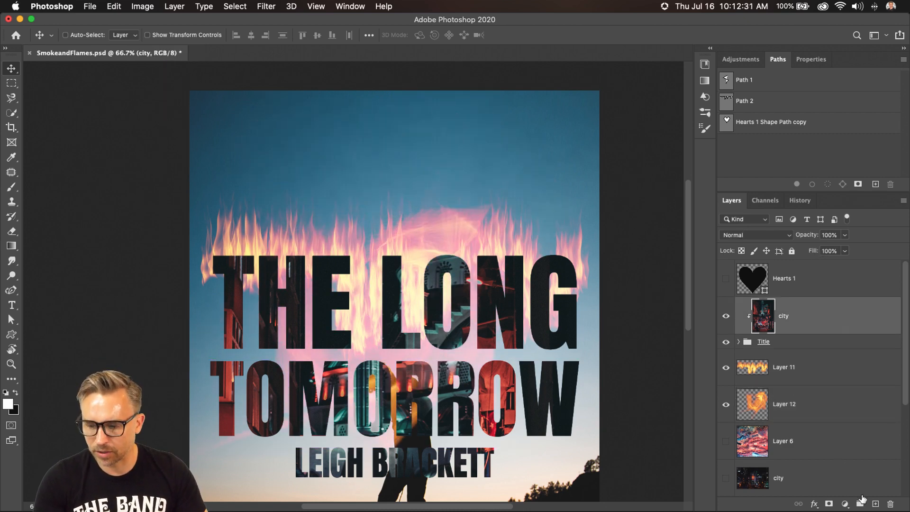
pyautogui.click(876, 503)
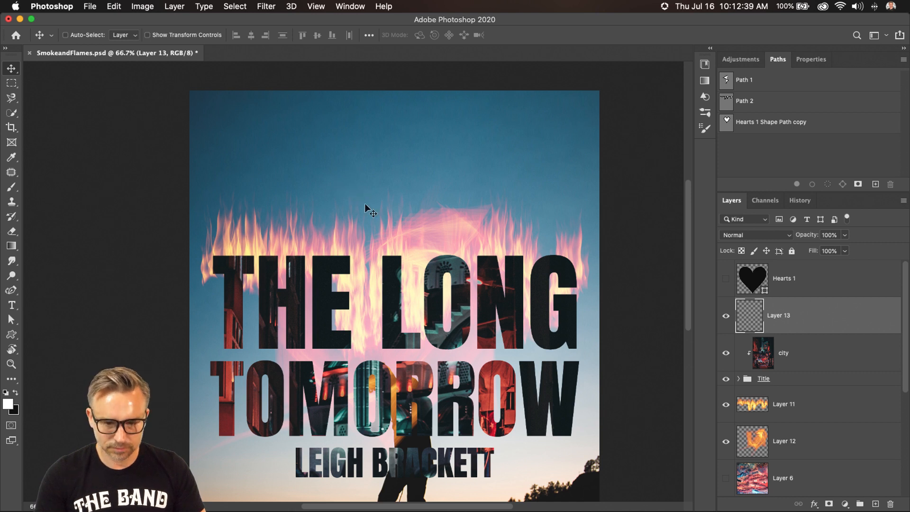
pyautogui.click(12, 291)
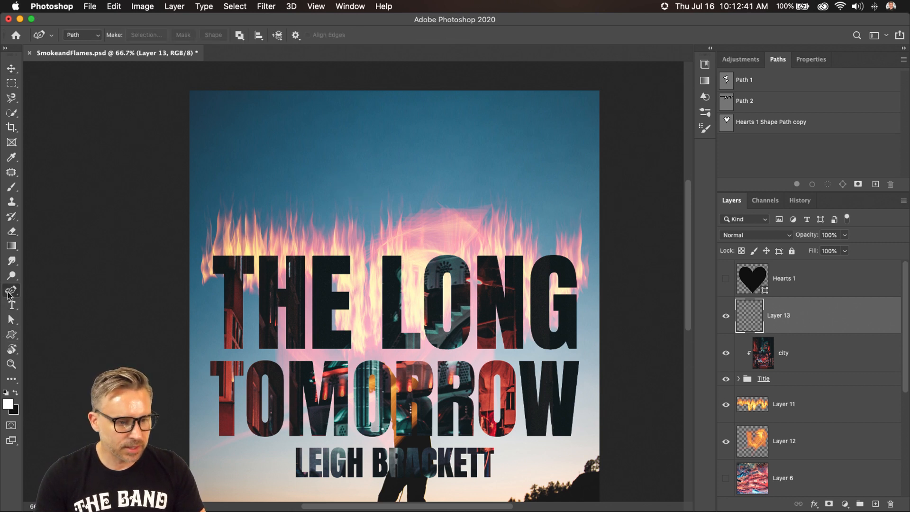
pyautogui.click(37, 311)
pyautogui.click(409, 382)
pyautogui.click(339, 296)
pyautogui.click(438, 246)
pyautogui.click(398, 140)
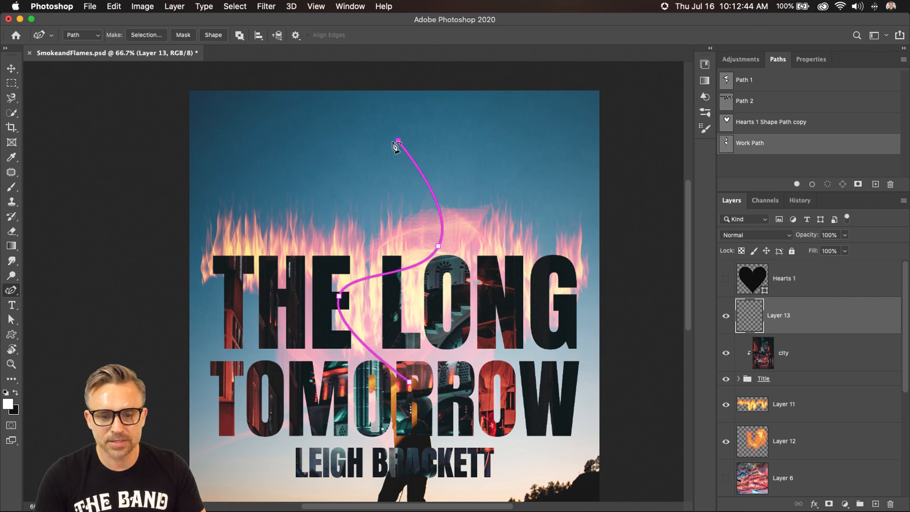
# Start the Flame filter along the S-shaped path on Layer 13 with Turbulent 75, Jag 41 and Flame Lines (Complexity) 20
pyautogui.click(12, 69)
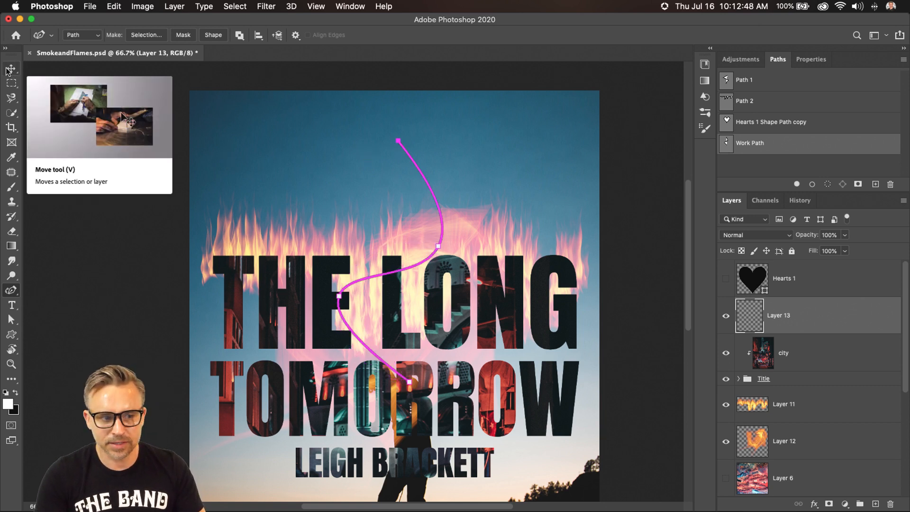
pyautogui.click(266, 6)
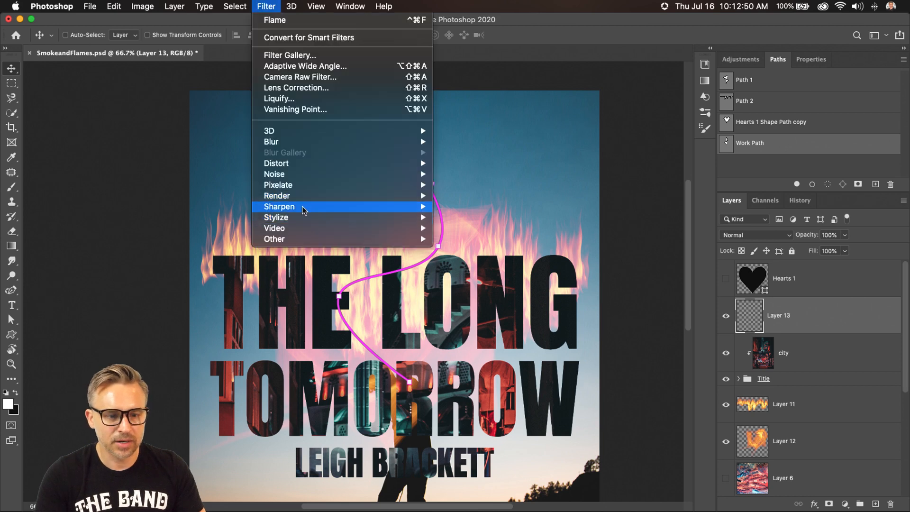
pyautogui.moveTo(393, 199)
pyautogui.click(459, 196)
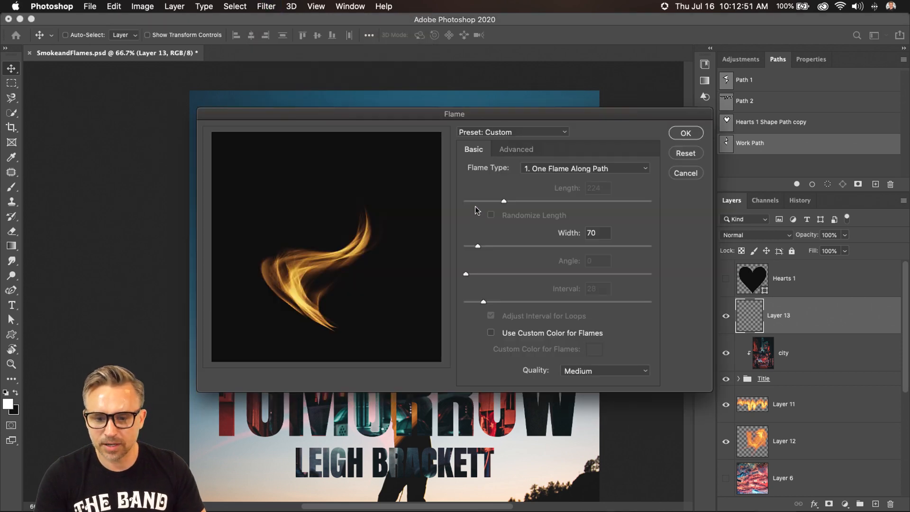
pyautogui.moveTo(383, 111); pyautogui.dragTo(563, 92)
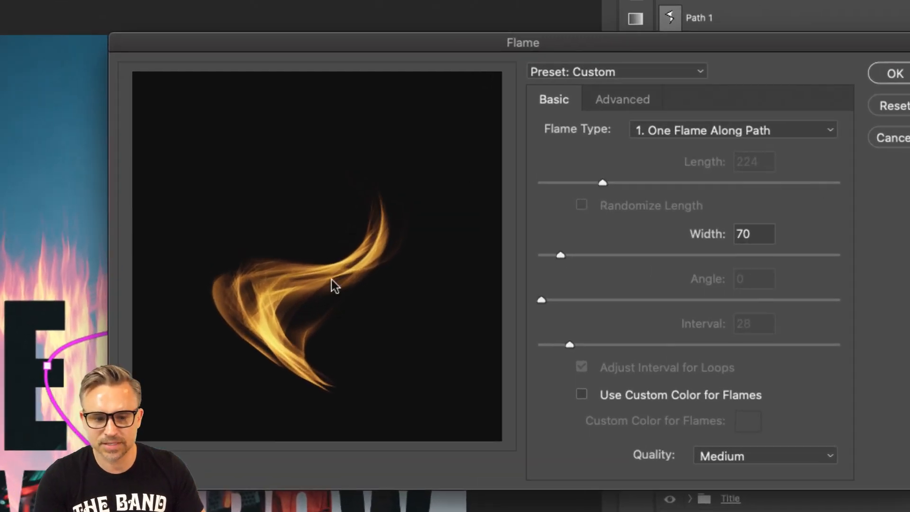
pyautogui.click(609, 101)
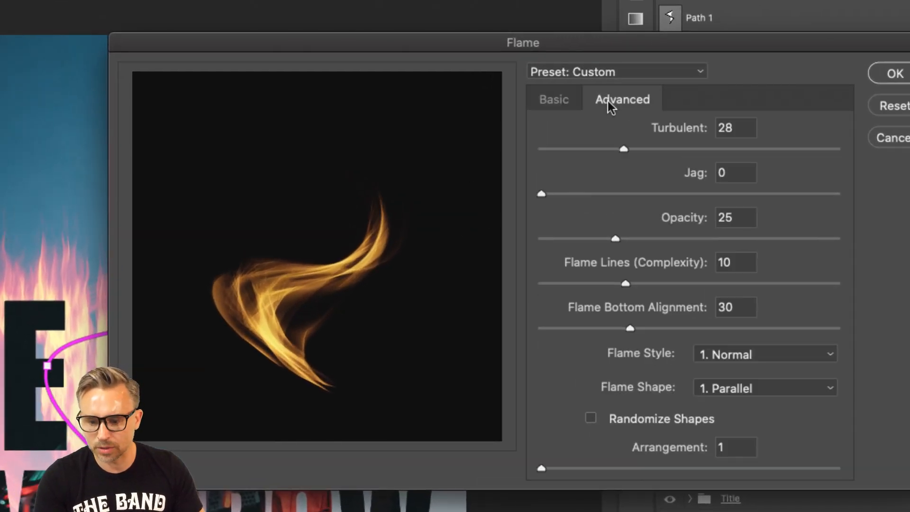
pyautogui.click(691, 149)
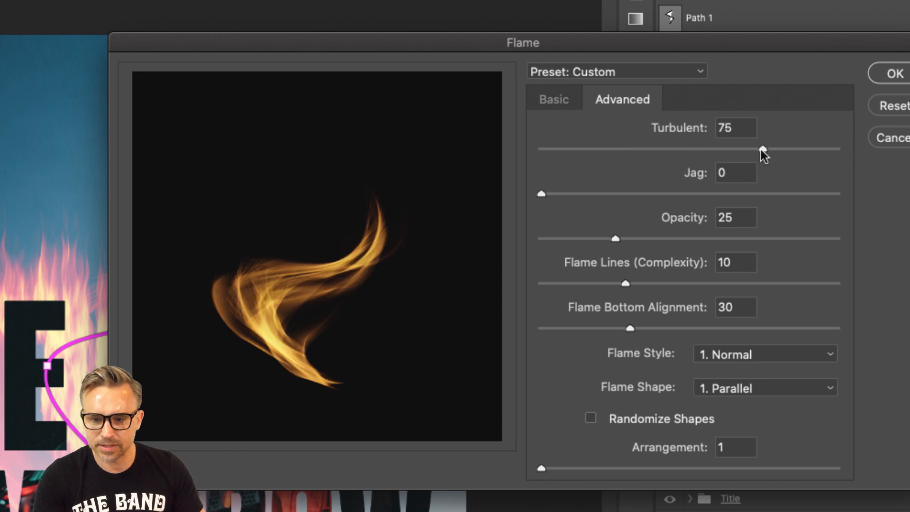
pyautogui.click(762, 149)
pyautogui.click(663, 194)
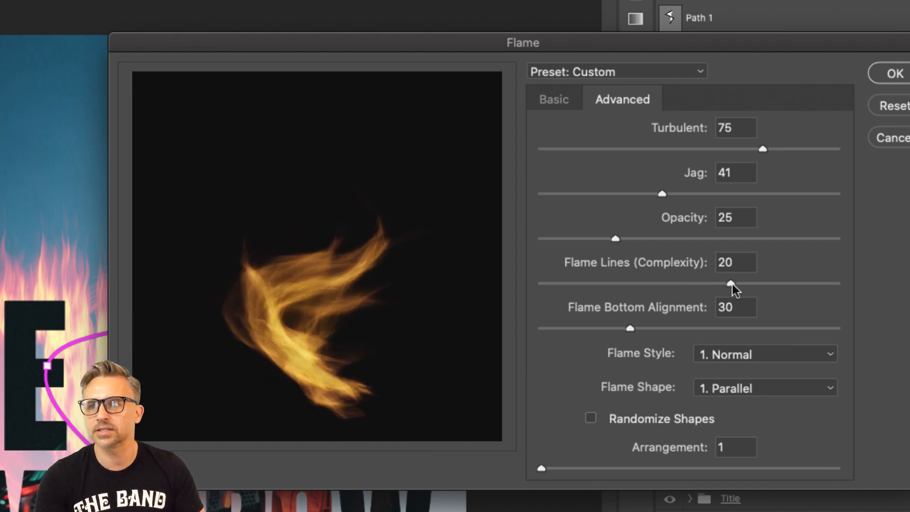
# Enable a custom flame color and set it to near-white so the flame resembles smoke
pyautogui.click(531, 101)
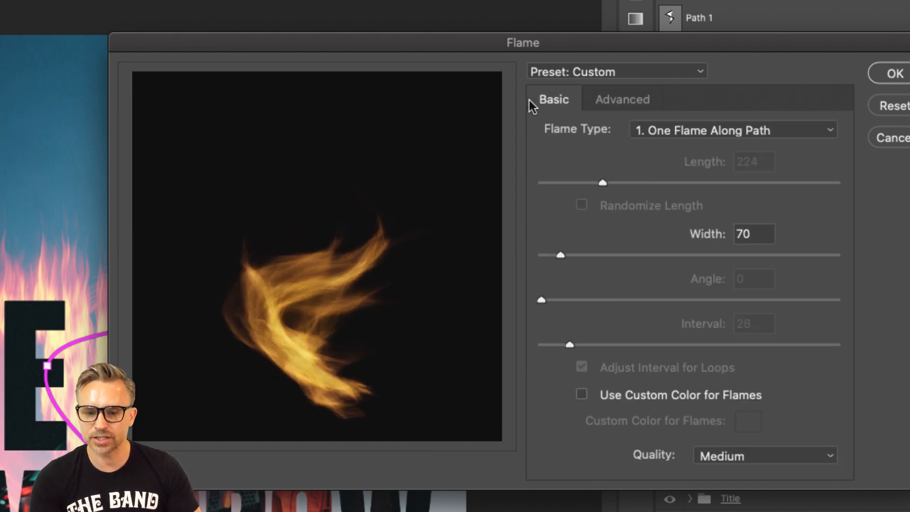
pyautogui.click(582, 394)
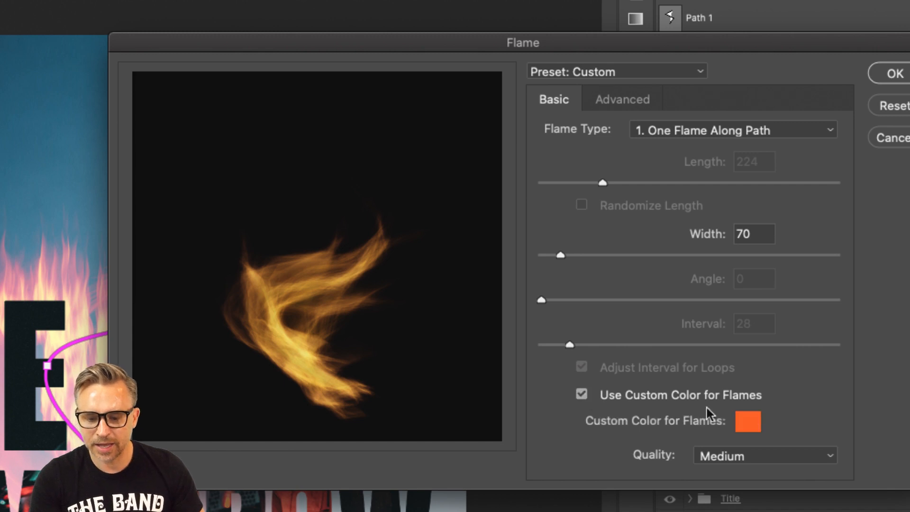
pyautogui.click(749, 421)
pyautogui.click(586, 247)
pyautogui.click(589, 249)
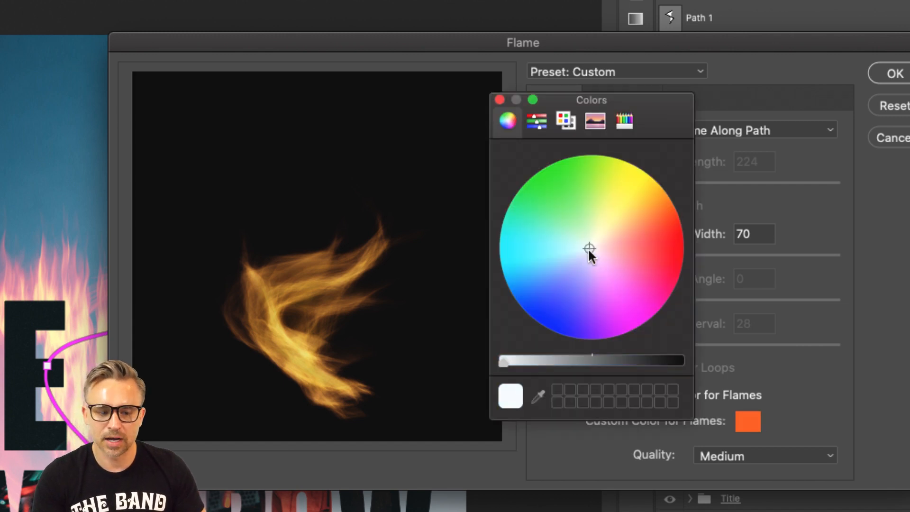
pyautogui.click(499, 99)
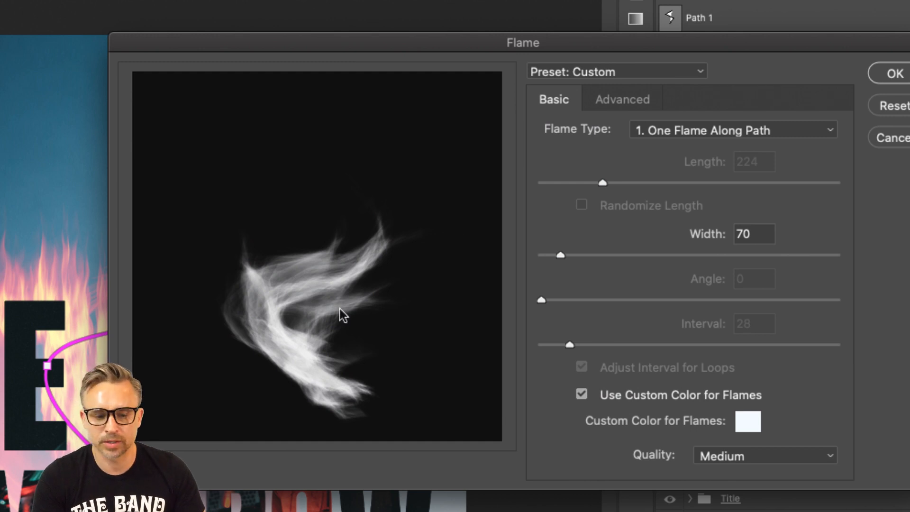
# Set the smoke flame's opacity to 12 in the advanced Flame settings
pyautogui.click(617, 101)
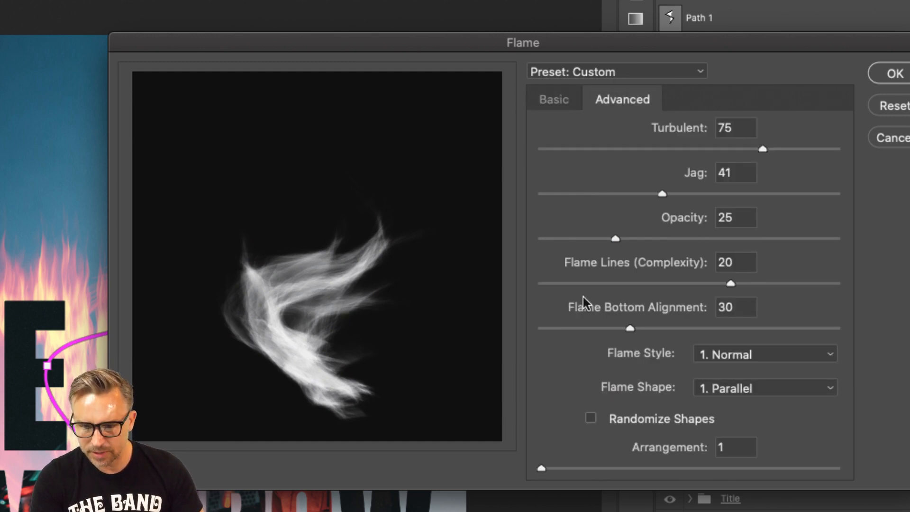
pyautogui.click(576, 238)
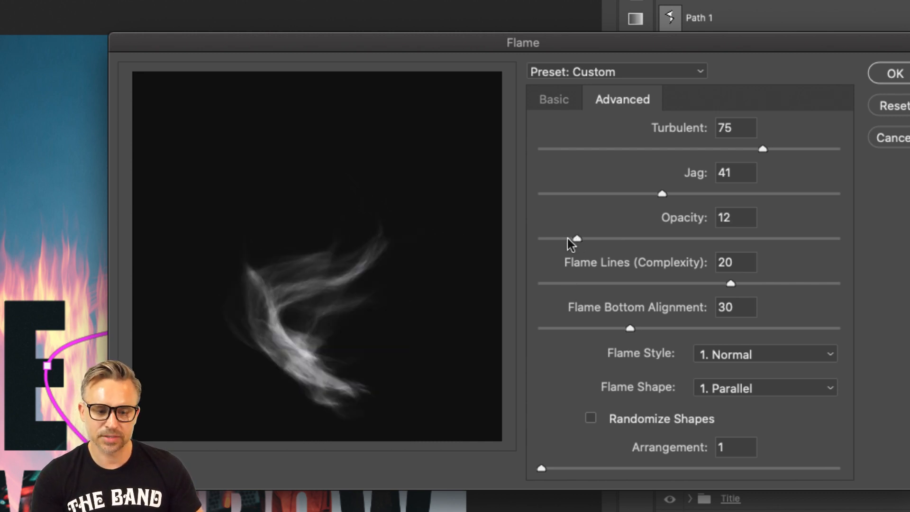
pyautogui.click(568, 238)
pyautogui.click(593, 238)
pyautogui.click(576, 238)
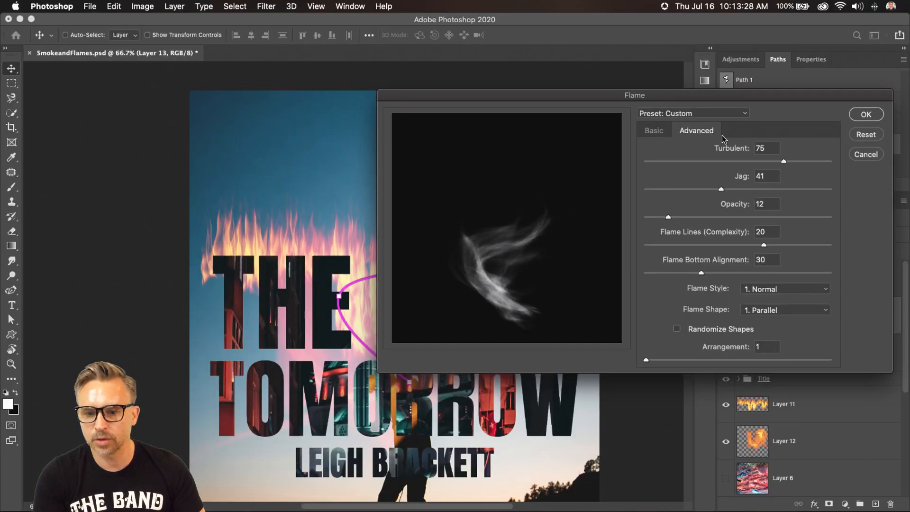
# Render the white smoke on Layer 13, deselect its path, and move the smoke up and to the left above THE
pyautogui.click(896, 73)
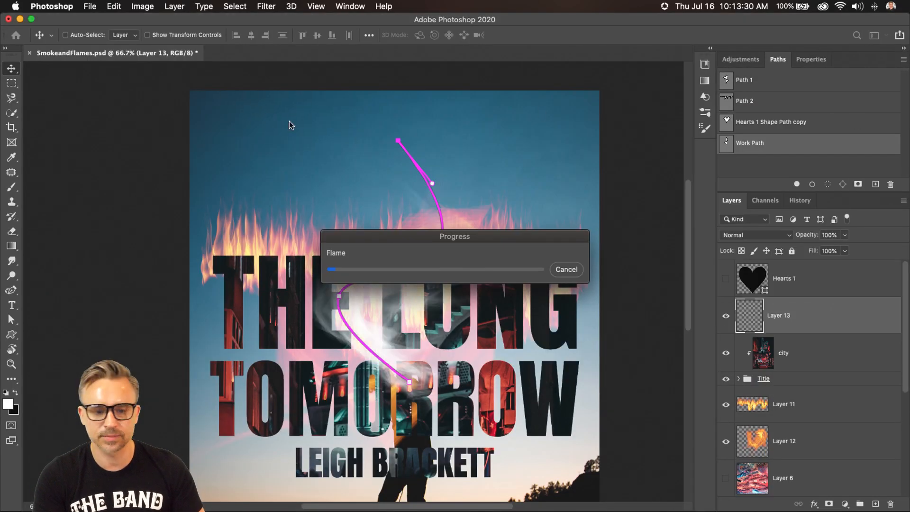
pyautogui.click(786, 168)
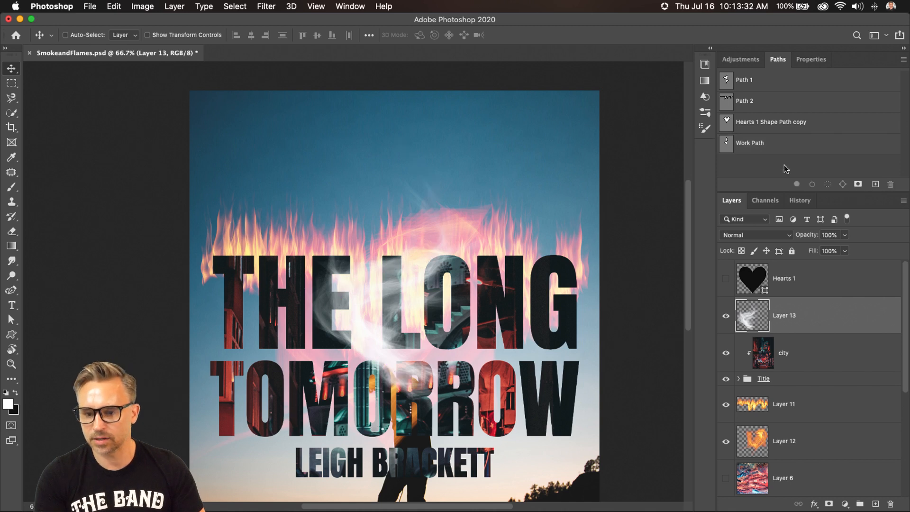
pyautogui.moveTo(354, 341); pyautogui.dragTo(265, 251)
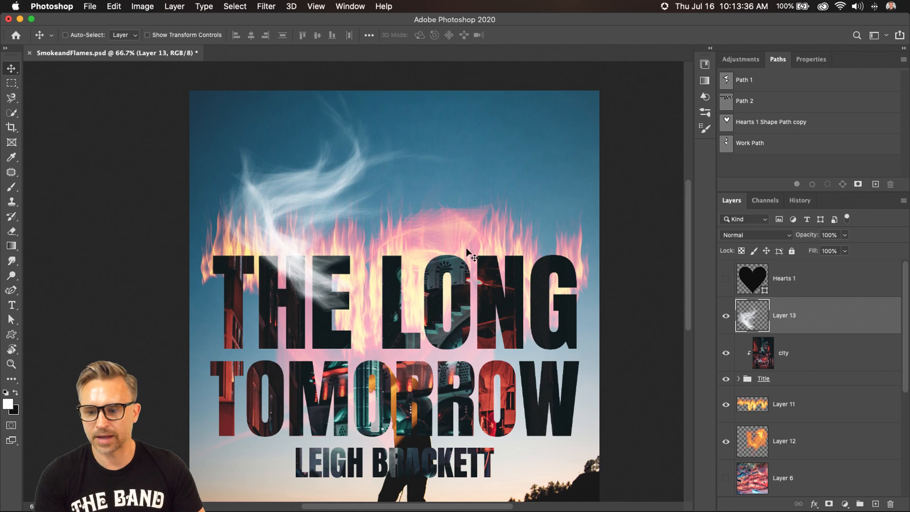
# Set Layer 13's blend mode to Overlay and reorder it directly beneath Layer 12
pyautogui.click(743, 235)
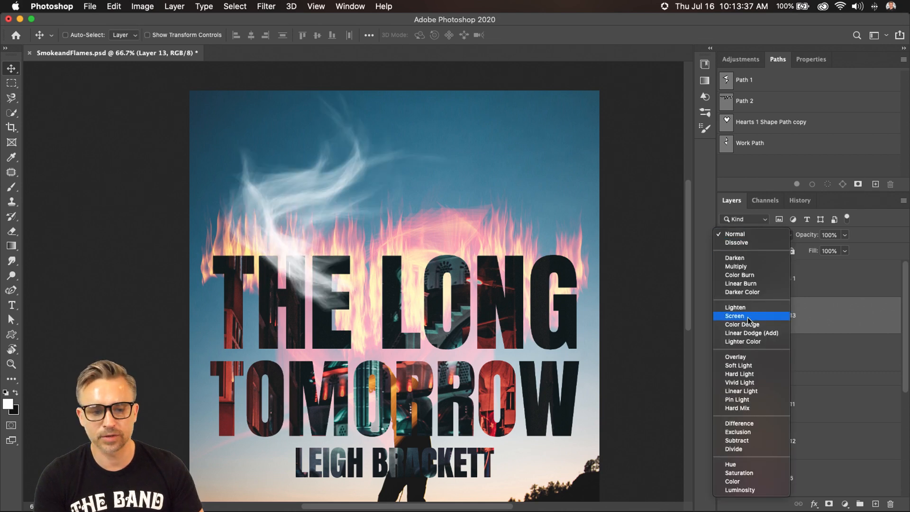
pyautogui.click(749, 360)
pyautogui.moveTo(771, 322); pyautogui.dragTo(797, 454)
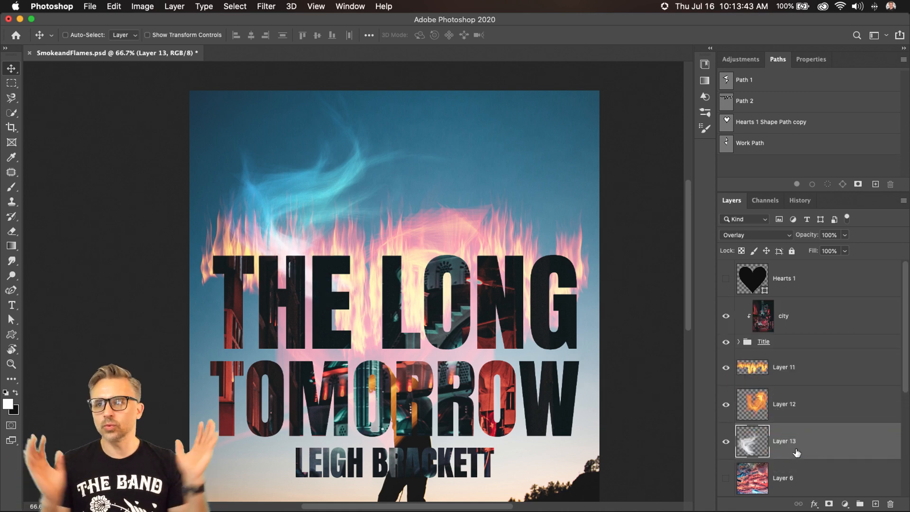
# Shift the smoke slightly right and duplicate its layer, placing the copy further right over the flames
pyautogui.press('super+t')
pyautogui.moveTo(318, 221); pyautogui.dragTo(379, 236)
pyautogui.press('Return')
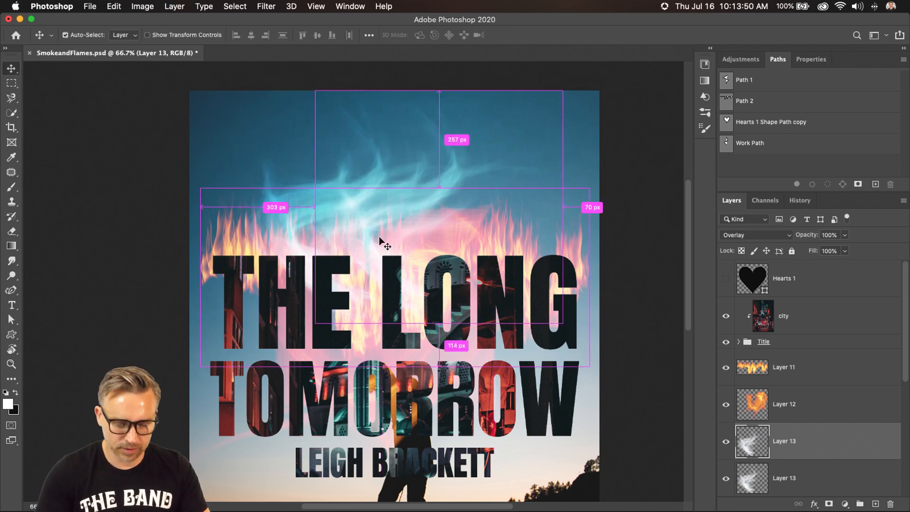
# Flip the smoke copy horizontally, rotate and position it above the right half of LONG, and save the document
pyautogui.press('super+t')
pyautogui.rightClick(379, 236)
pyautogui.click(410, 431)
pyautogui.moveTo(365, 155); pyautogui.dragTo(367, 186)
pyautogui.moveTo(287, 98); pyautogui.dragTo(508, 75)
pyautogui.moveTo(423, 209)
pyautogui.mouseDown()
pyautogui.moveTo(414, 184)
pyautogui.moveTo(437, 206)
pyautogui.mouseUp()
pyautogui.press('Return')
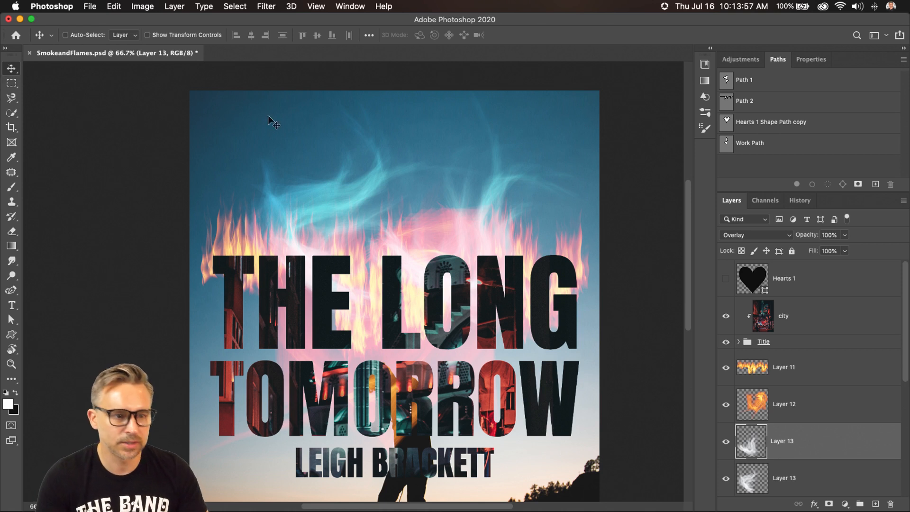
pyautogui.press('super')
pyautogui.press('super+s')
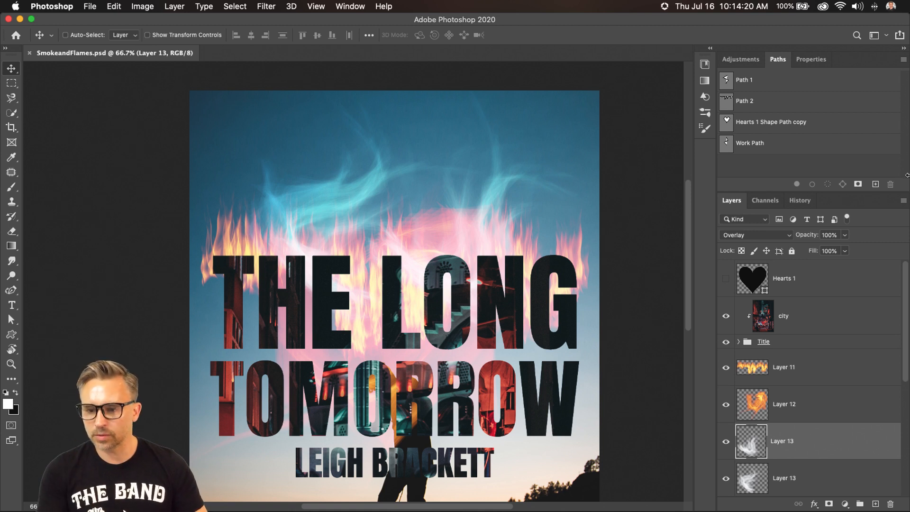
# Add a new layer with Path 2 selected and review the tools offered by Stroke Path without applying a stroke
pyautogui.click(750, 103)
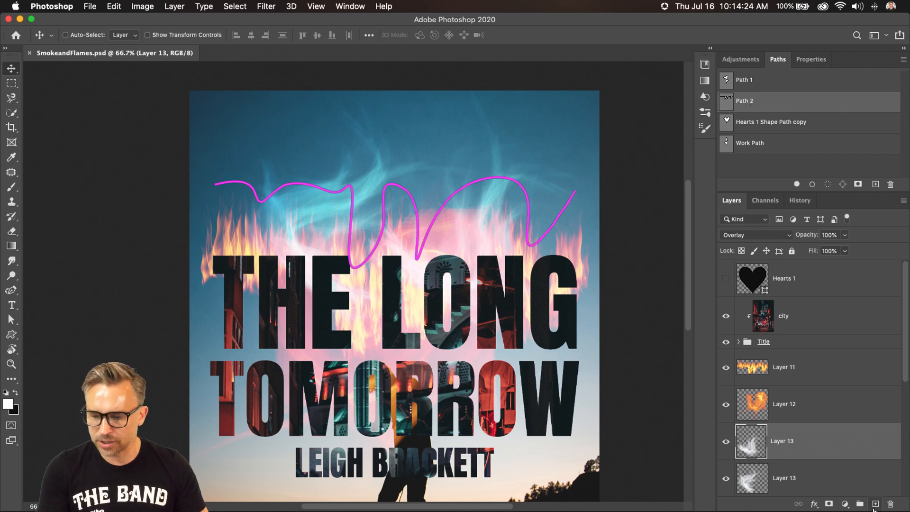
pyautogui.click(875, 504)
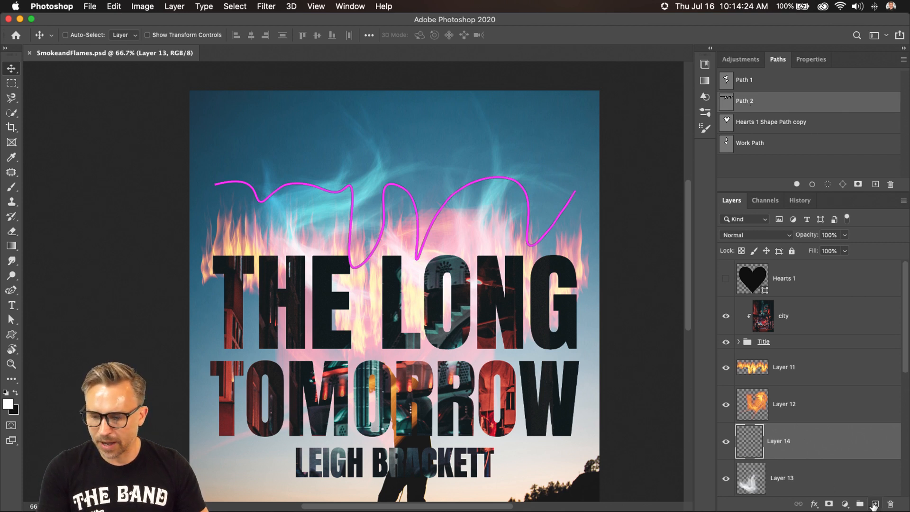
pyautogui.click(902, 60)
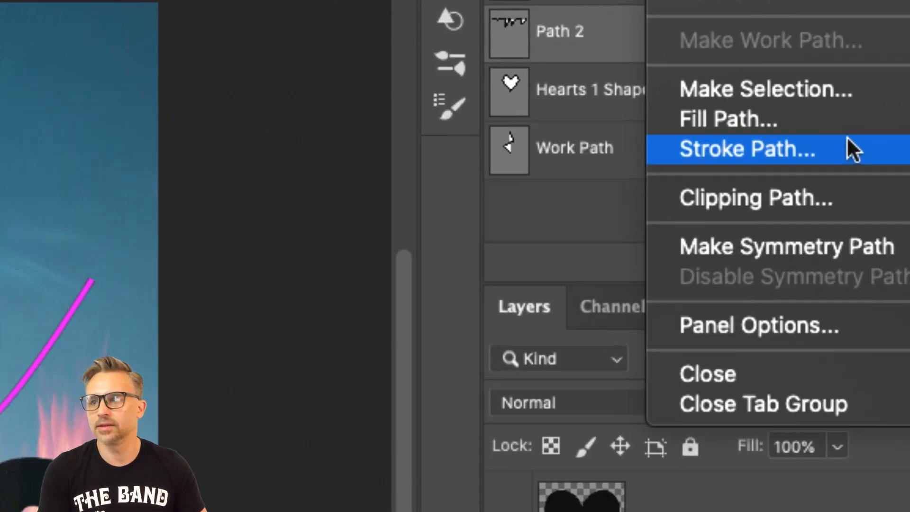
pyautogui.click(849, 142)
pyautogui.click(437, 242)
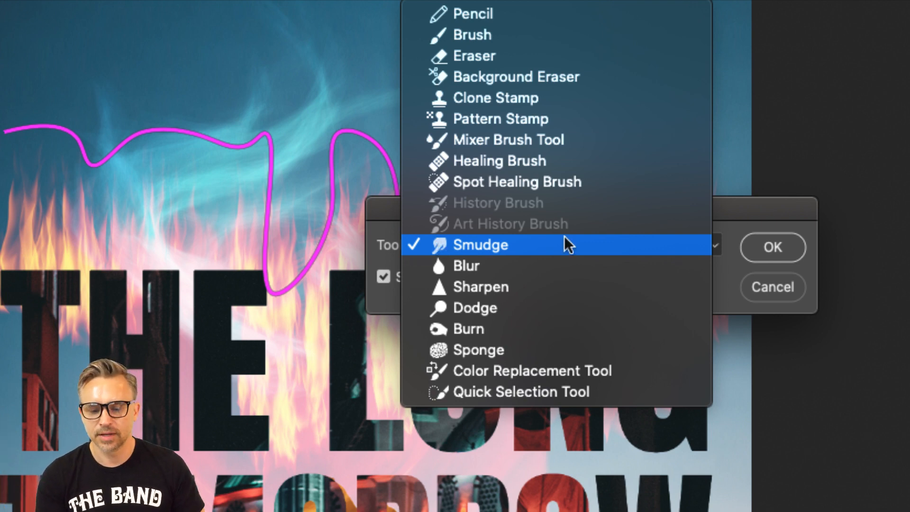
pyautogui.click(732, 213)
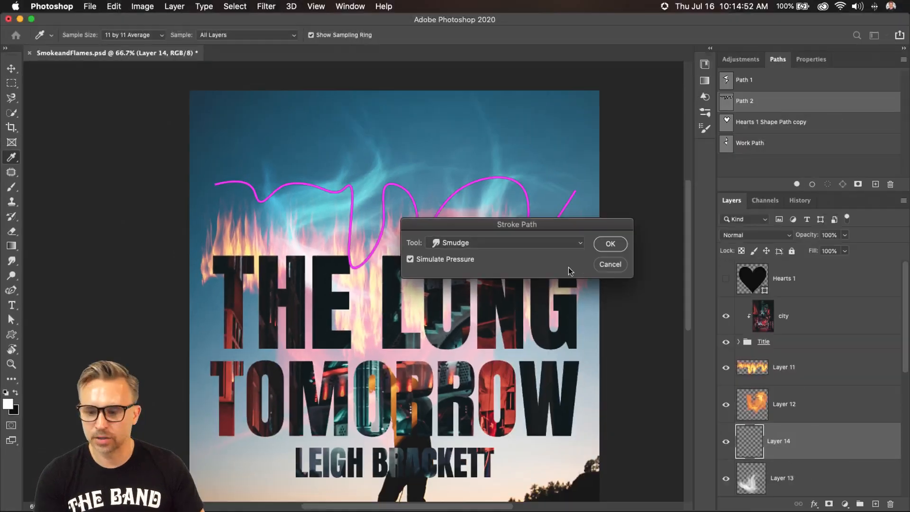
pyautogui.click(609, 264)
# Try rendering a Young Robinia tree along Path 2 on Layer 14, and delete that tree layer
pyautogui.press('v')
pyautogui.click(277, 6)
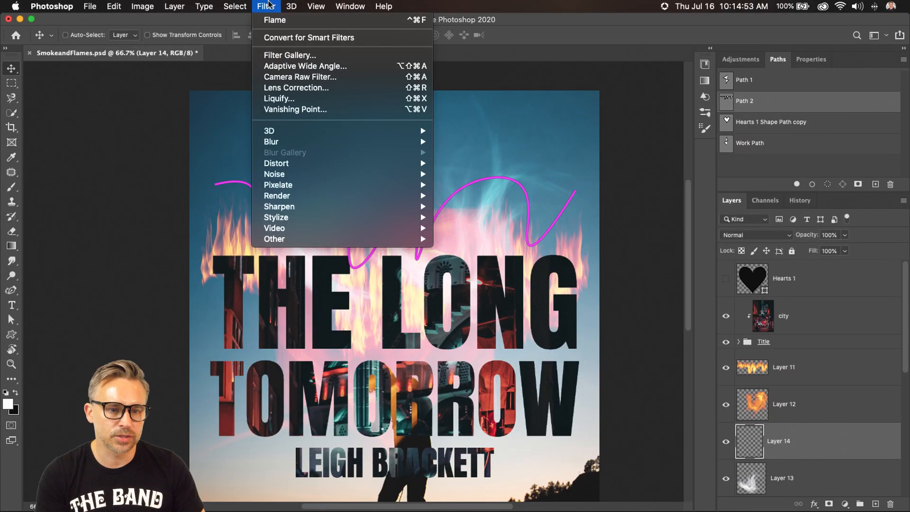
pyautogui.moveTo(285, 197)
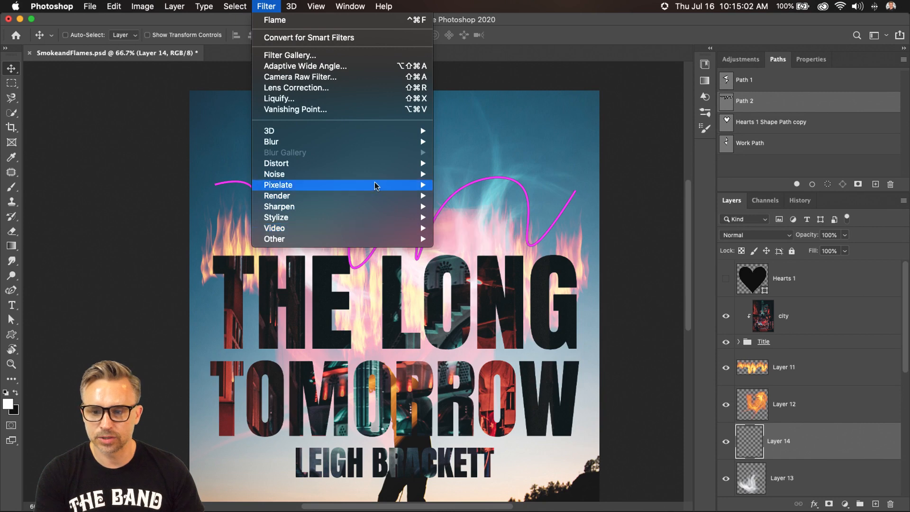
pyautogui.click(484, 217)
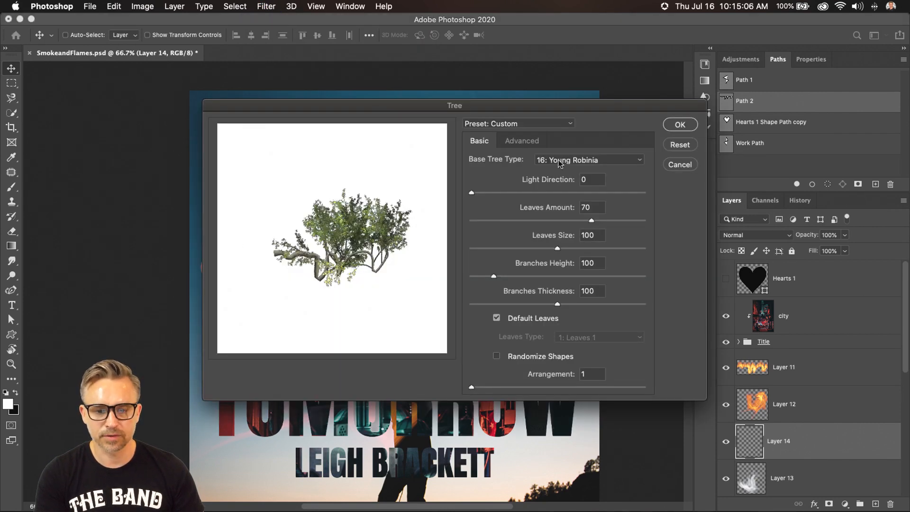
pyautogui.click(679, 125)
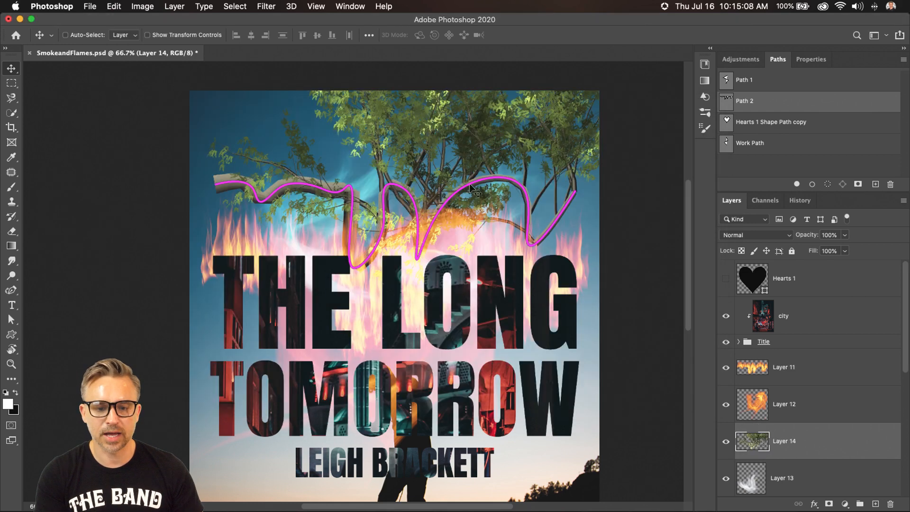
pyautogui.click(742, 178)
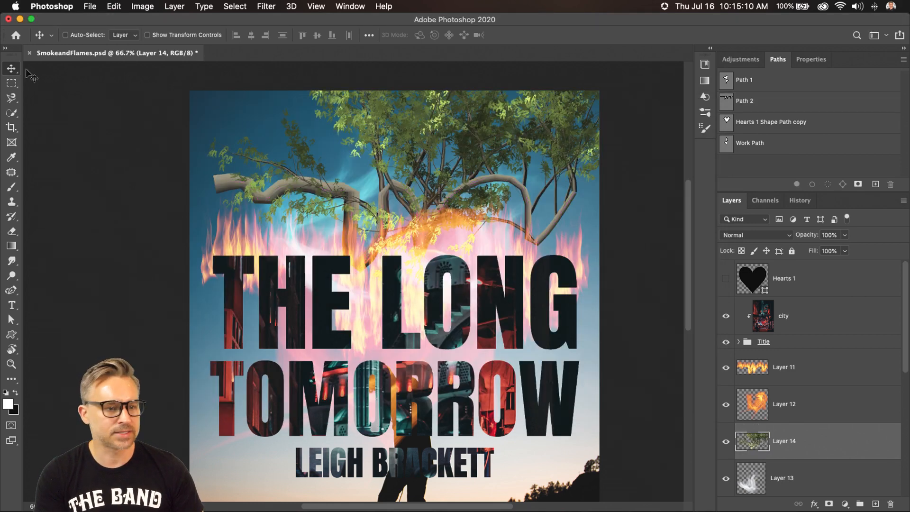
pyautogui.moveTo(272, 146)
pyautogui.mouseDown()
pyautogui.moveTo(251, 232)
pyautogui.moveTo(267, 138)
pyautogui.mouseUp()
pyautogui.moveTo(789, 438); pyautogui.dragTo(890, 503)
# Add a new empty layer above the clipped city layer and collapse the path list to show more layers
pyautogui.click(791, 314)
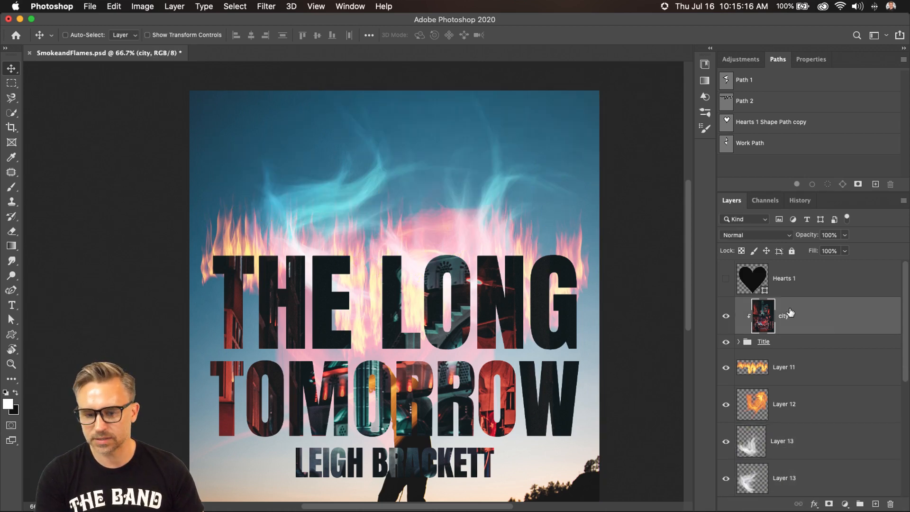
pyautogui.click(875, 505)
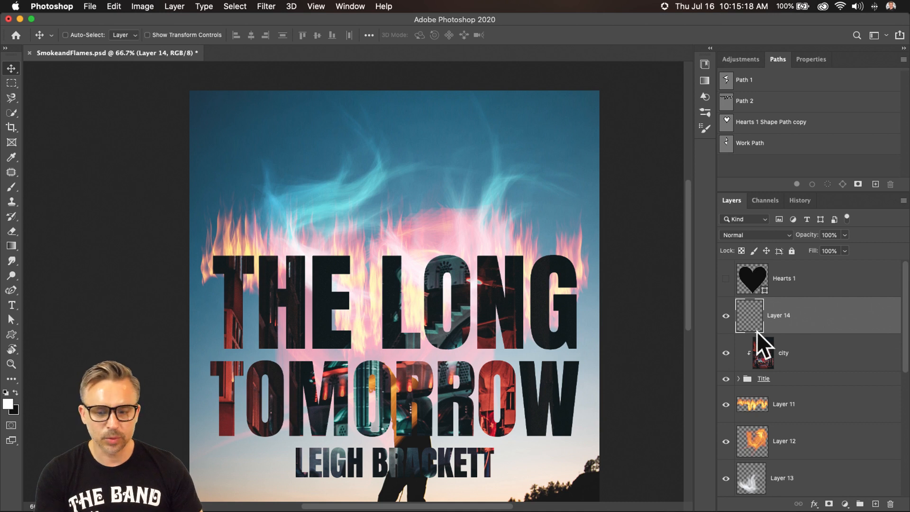
pyautogui.doubleClick(853, 57)
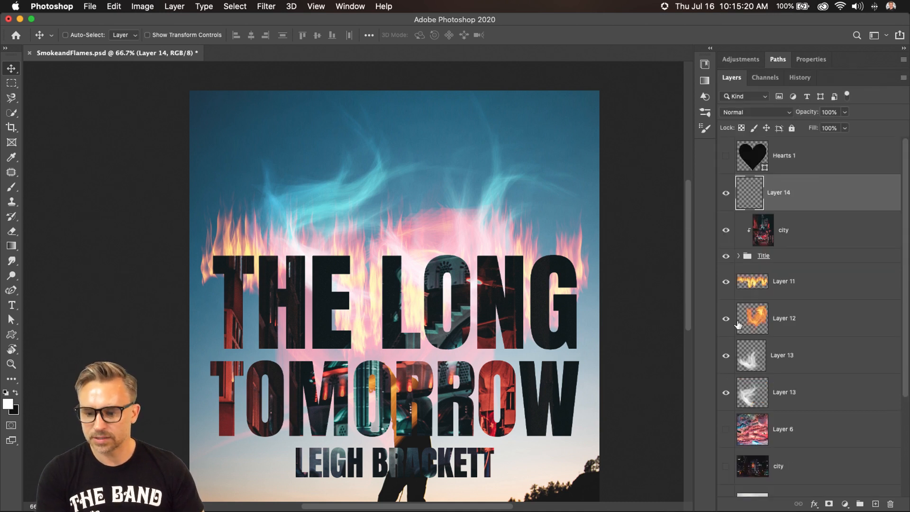
# Duplicate the visible Layer 7 sunset background to directly above Layer 6, beneath the two smoke layers
pyautogui.click(778, 230)
pyautogui.scroll(-3, 794, 408)
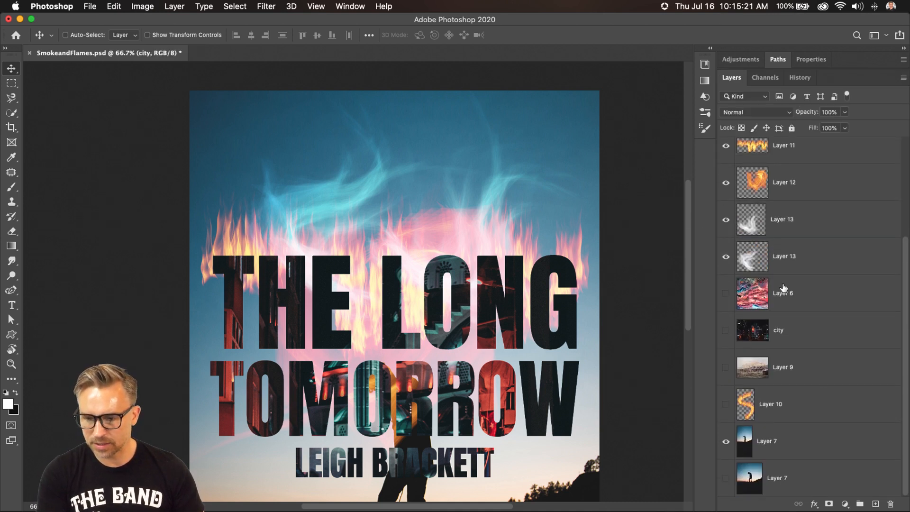
pyautogui.moveTo(768, 443); pyautogui.dragTo(777, 280)
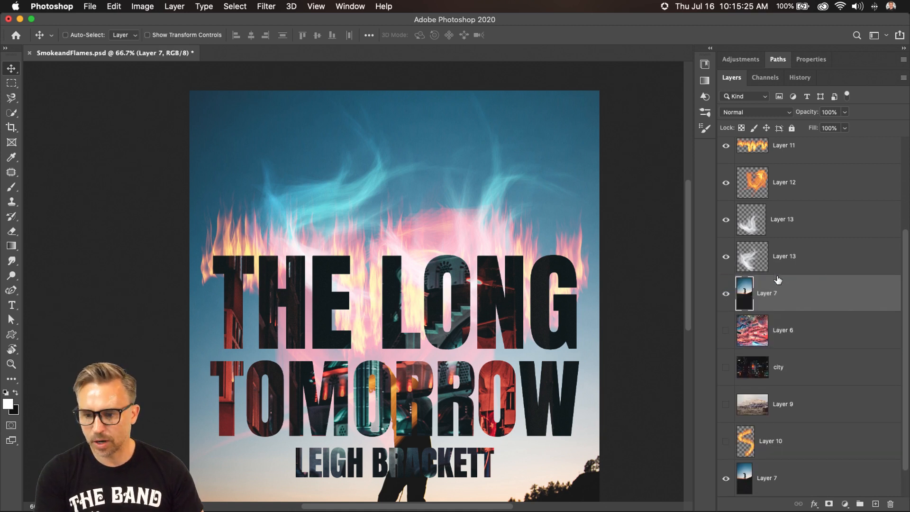
# Group the layers from the clipped city layer down to the upper Layer 7 copy as design1, and hide the group
pyautogui.scroll(3, 784, 283)
pyautogui.keyDown('shift'); pyautogui.click(825, 242); pyautogui.keyUp('shift')
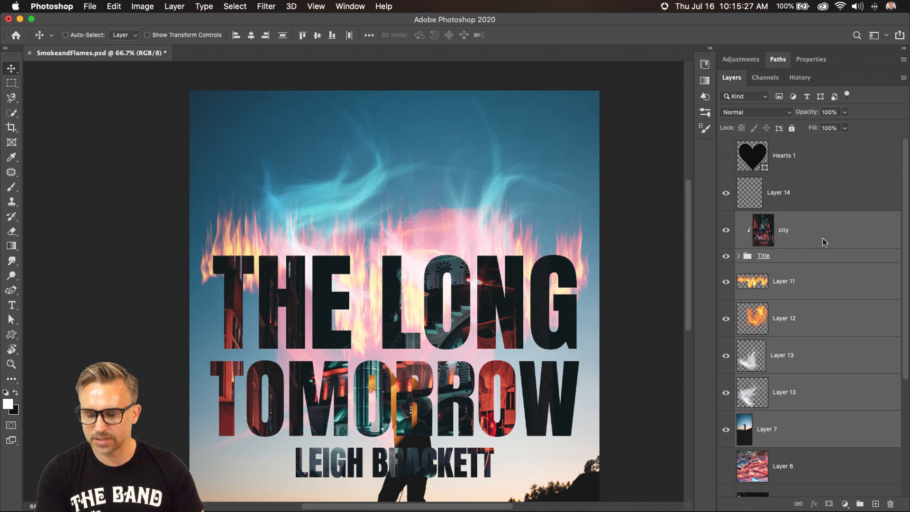
pyautogui.press('super+g')
pyautogui.doubleClick(762, 218)
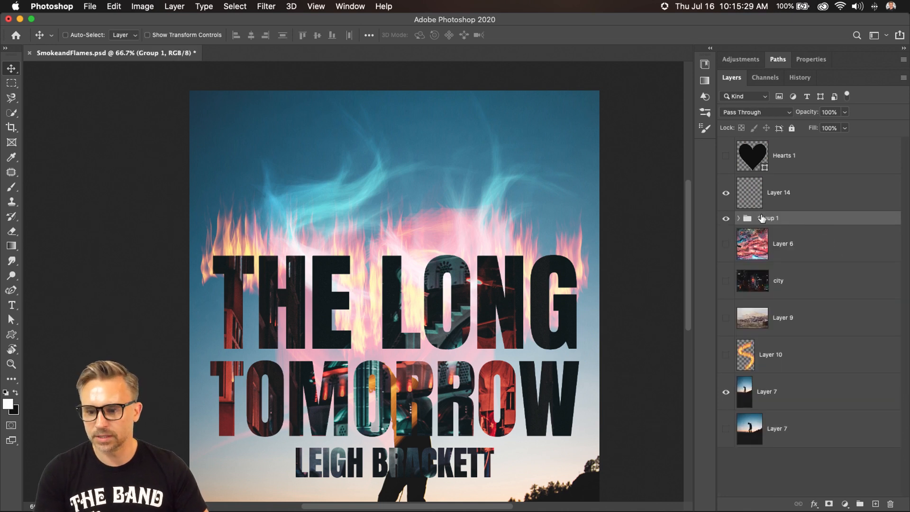
pyautogui.write('fo')
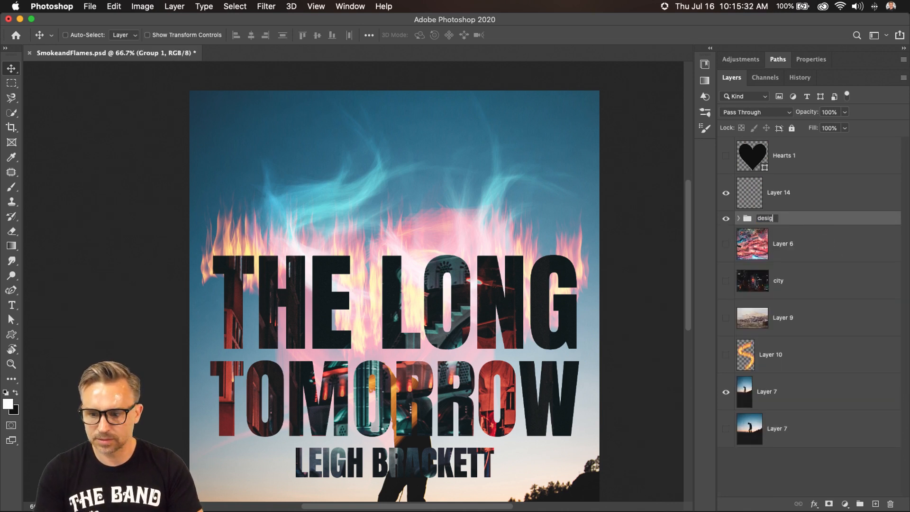
pyautogui.press('Return')
pyautogui.click(776, 192)
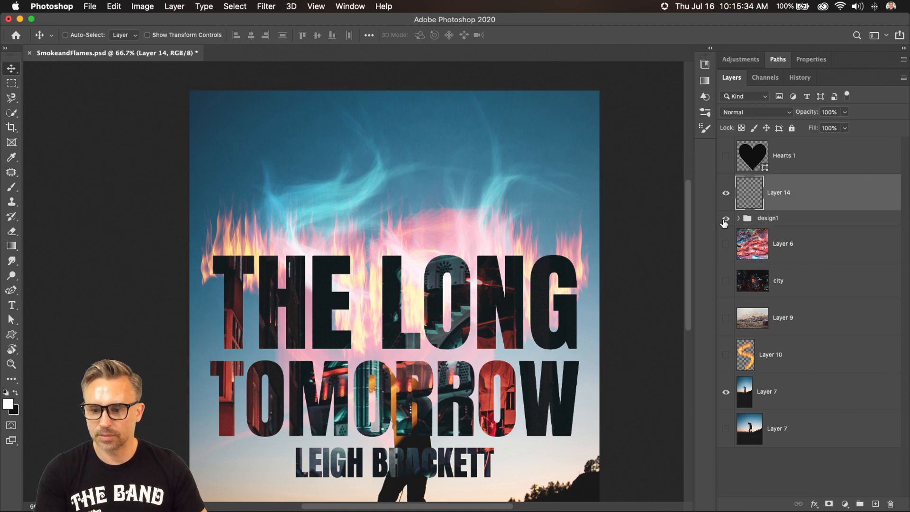
pyautogui.click(725, 219)
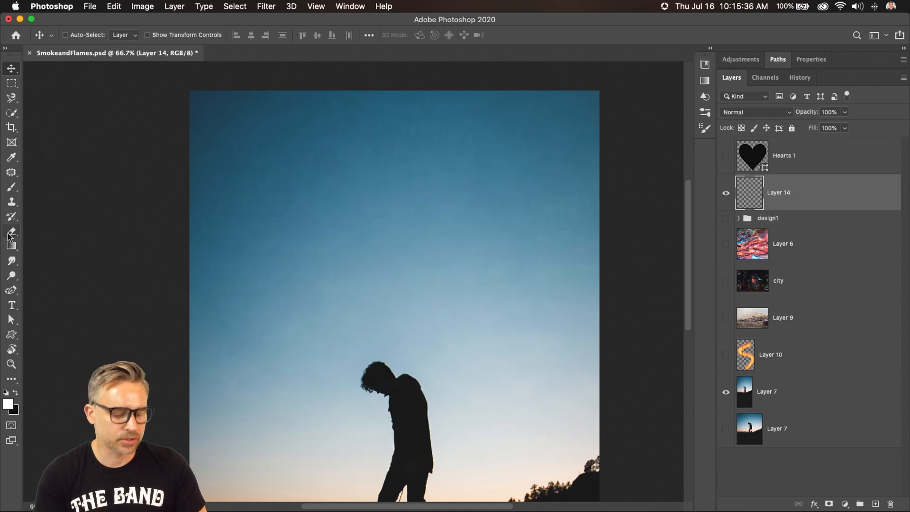
# Activate the Brush tool and expand and widen the brush library, with the concept folder collapsed
pyautogui.press('b')
pyautogui.moveTo(9, 189); pyautogui.dragTo(38, 187)
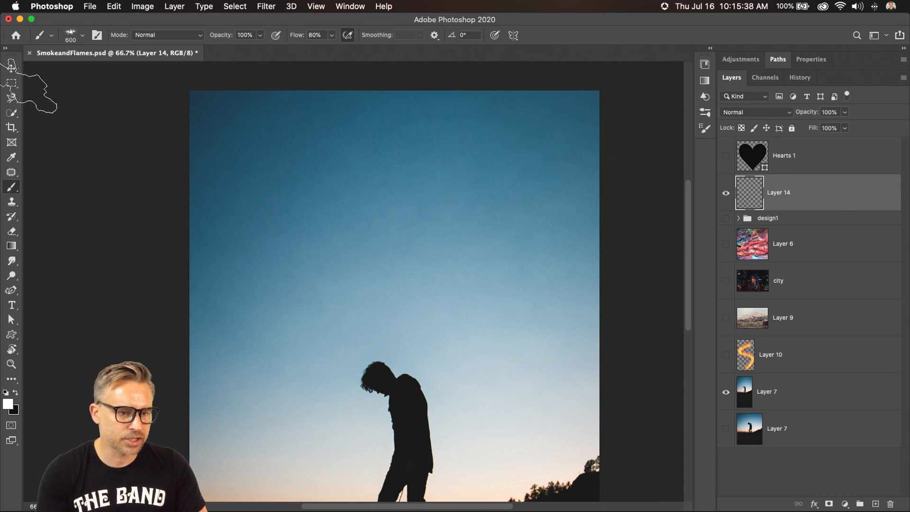
pyautogui.click(81, 37)
pyautogui.click(611, 33)
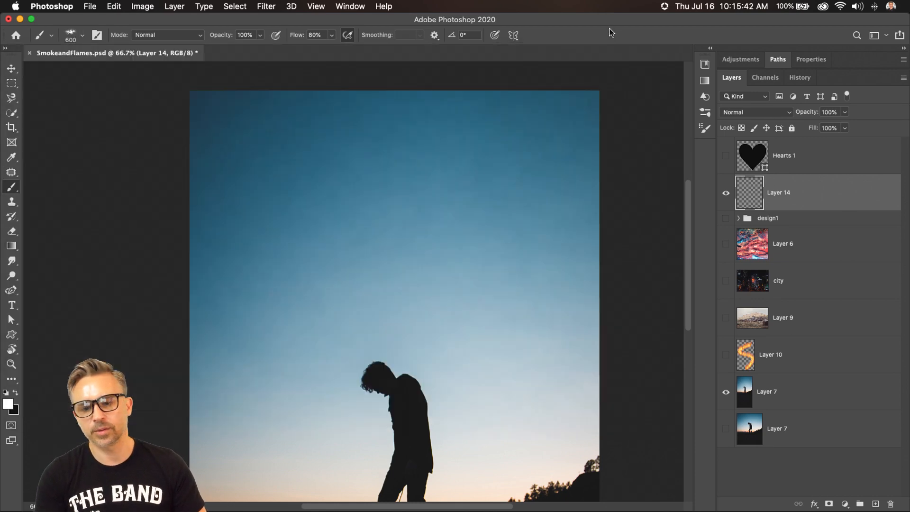
pyautogui.click(711, 49)
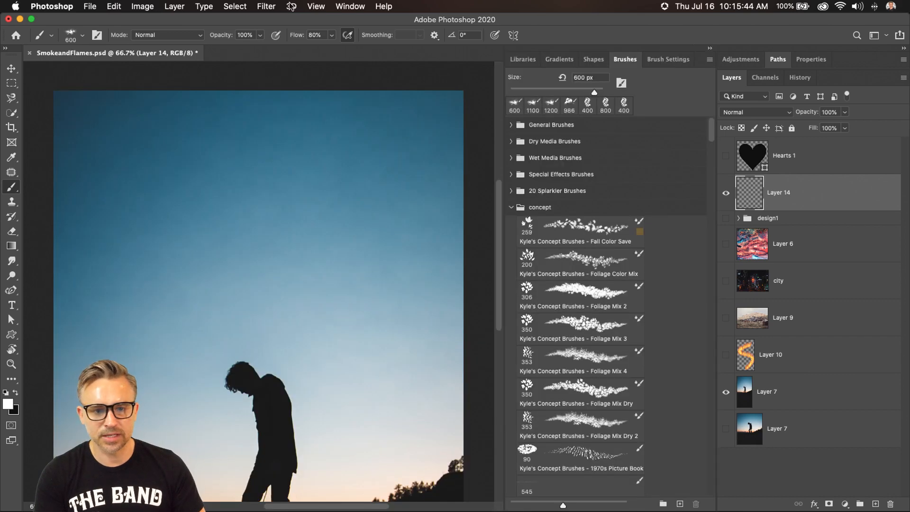
pyautogui.click(351, 5)
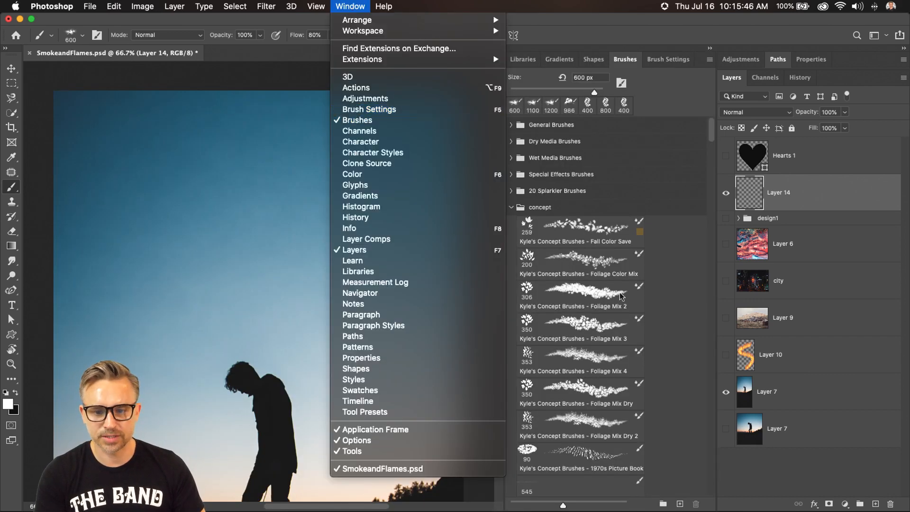
pyautogui.click(705, 245)
pyautogui.moveTo(503, 207); pyautogui.dragTo(281, 198)
pyautogui.click(287, 207)
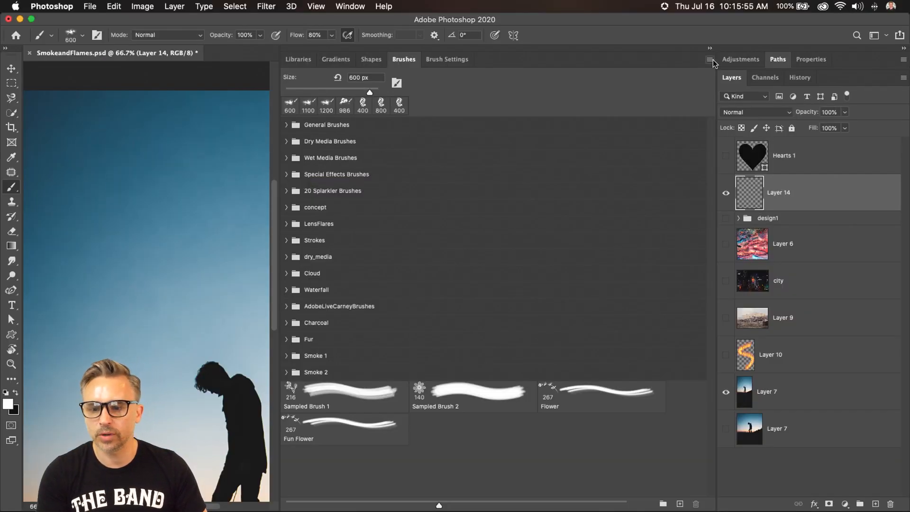
# Switch to Adobe's web page through Get More Brushes and download the Concept brush set
pyautogui.click(711, 60)
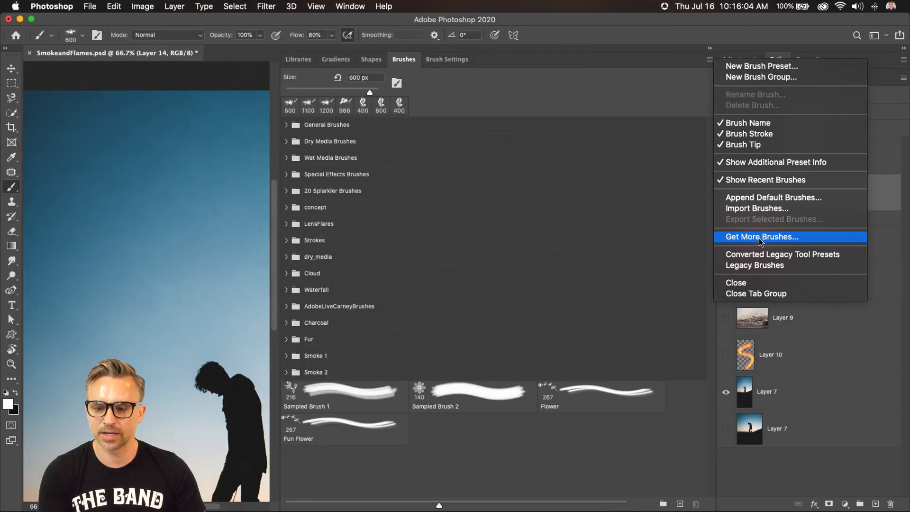
pyautogui.click(758, 238)
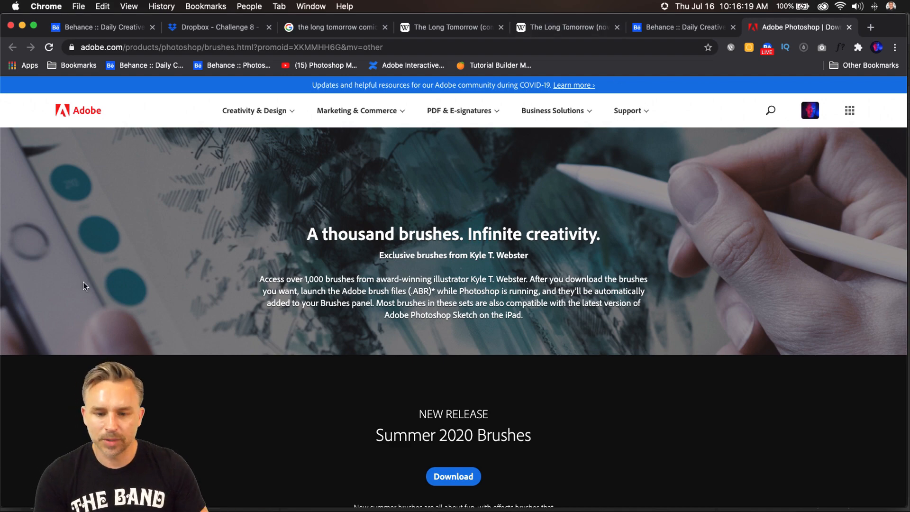
pyautogui.scroll(-7, 273, 170)
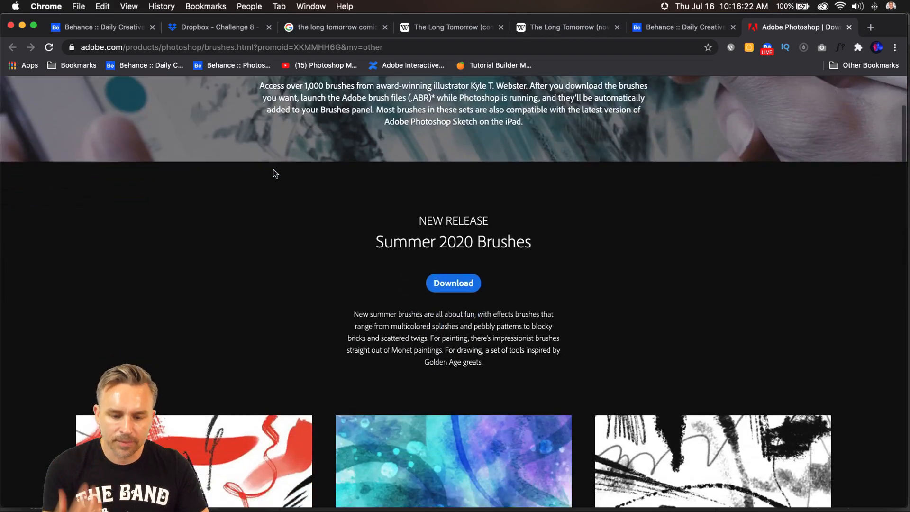
pyautogui.scroll(-18, 274, 170)
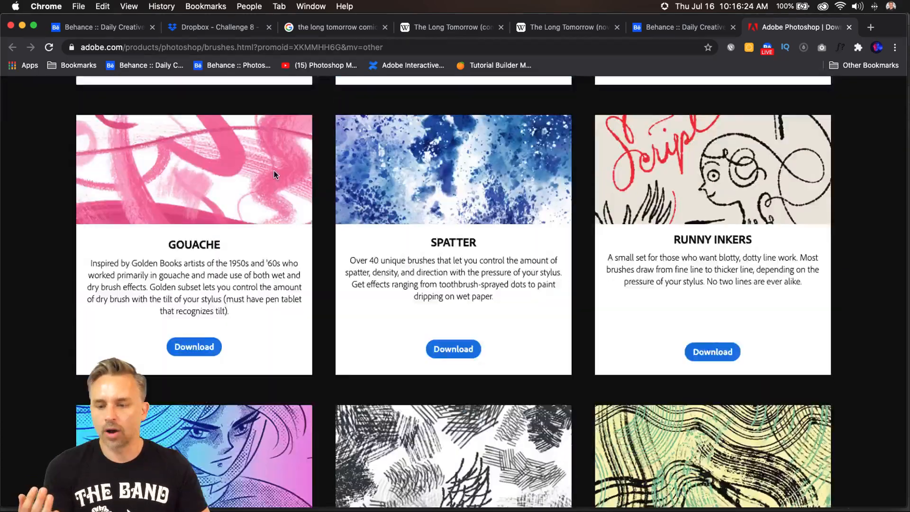
pyautogui.scroll(-9, 276, 175)
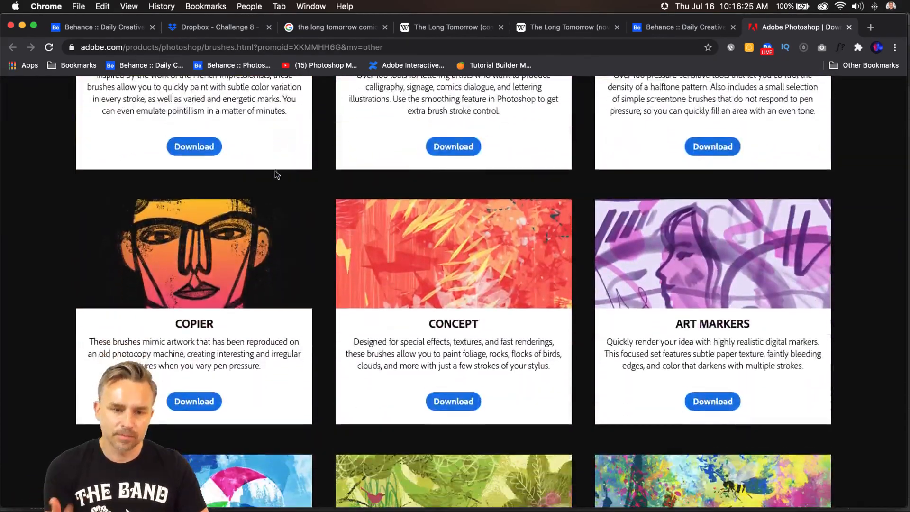
pyautogui.scroll(2, 275, 174)
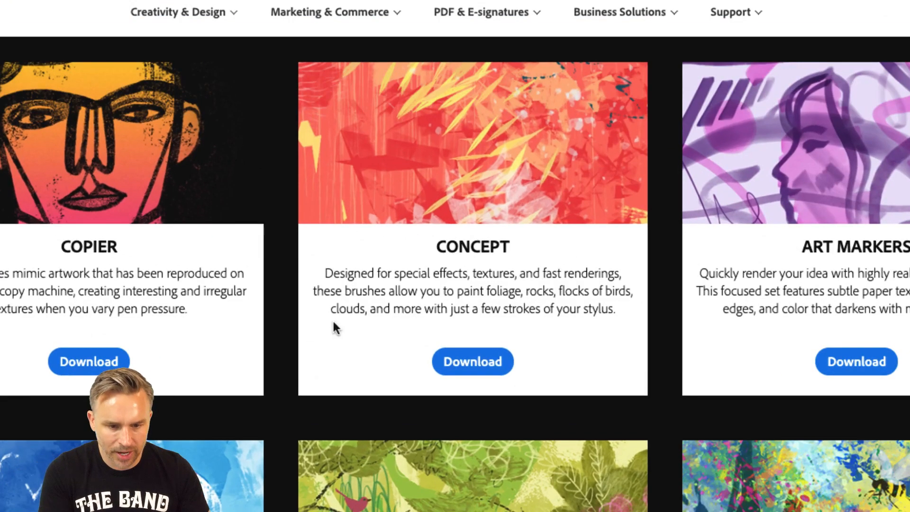
pyautogui.rightClick(365, 310)
pyautogui.press('Escape')
pyautogui.click(365, 269)
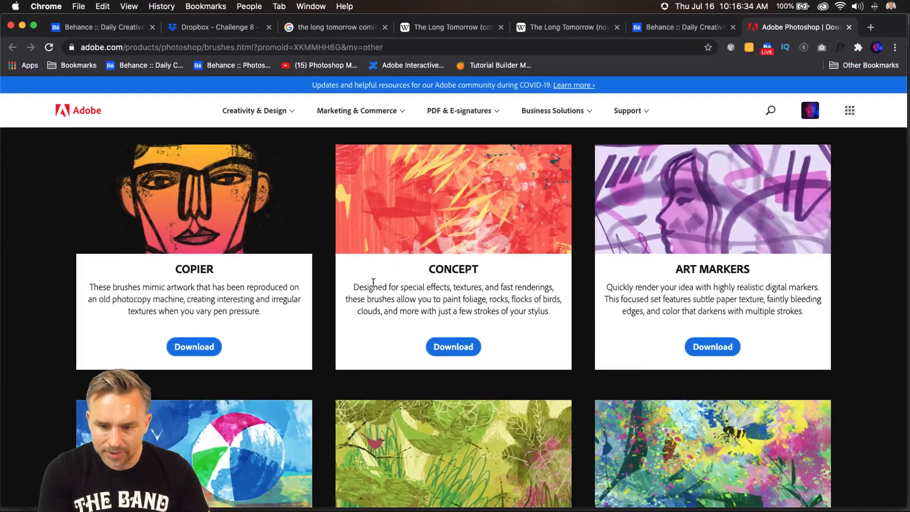
pyautogui.click(450, 350)
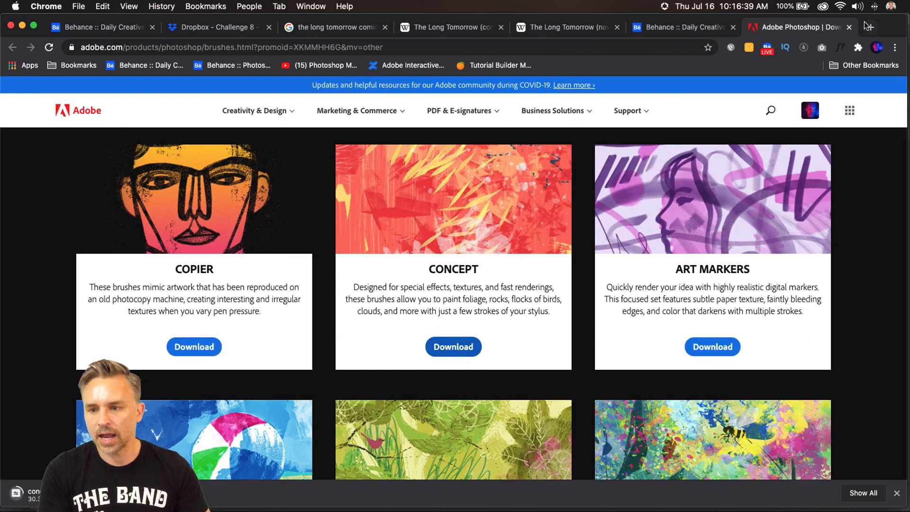
# Open Brusheezy in a new browser tab, search for smoke brushes, and browse the available sets
pyautogui.click(869, 27)
pyautogui.write('brushe')
pyautogui.press('Return')
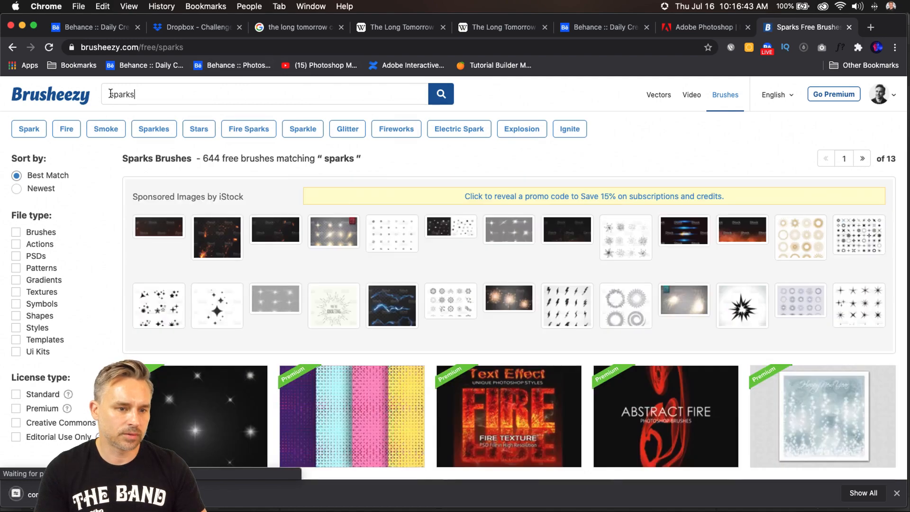
pyautogui.doubleClick(110, 93)
pyautogui.write('smoke')
pyautogui.press('Return')
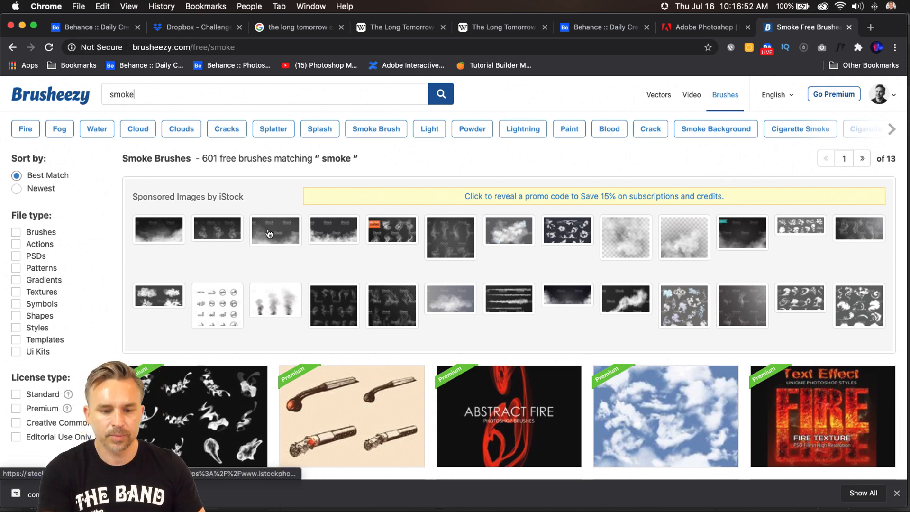
pyautogui.scroll(-3, 272, 235)
pyautogui.scroll(-3, 273, 235)
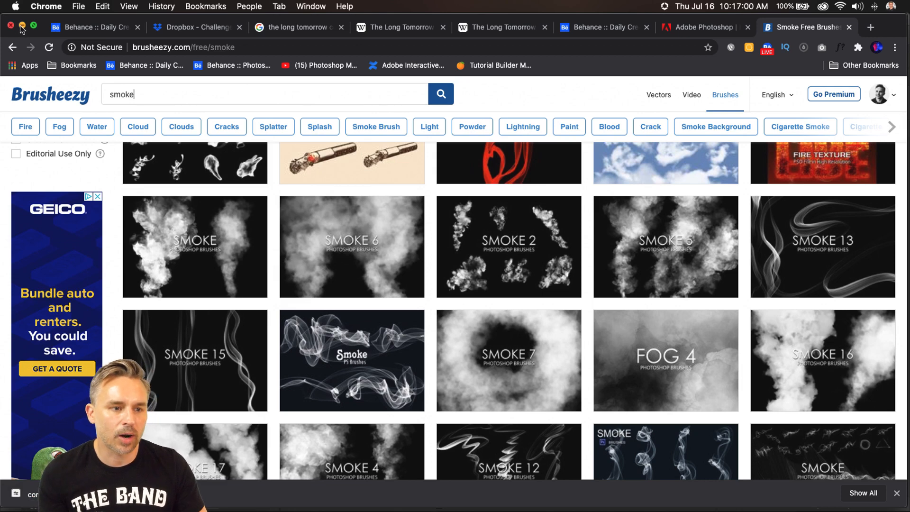
# Locate the downloaded Concept brush file in Finder's Downloads folder and return to Photoshop
pyautogui.click(130, 493)
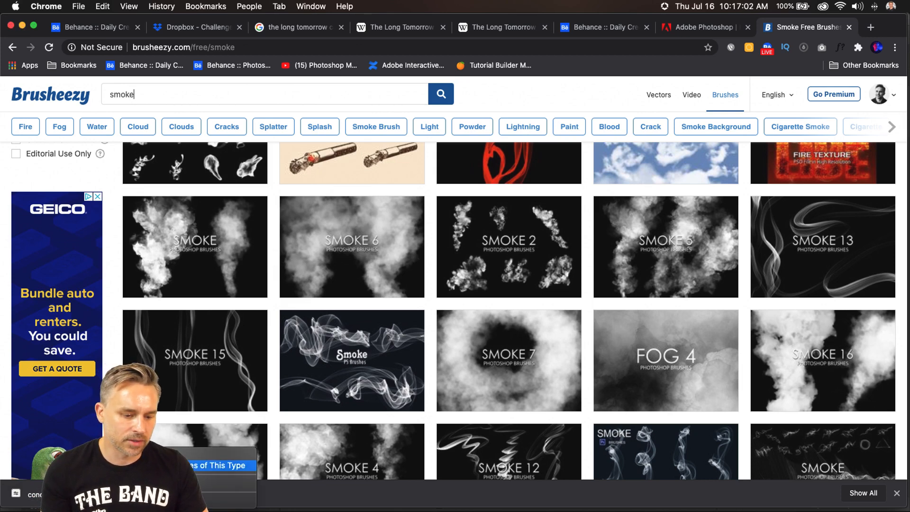
pyautogui.click(164, 483)
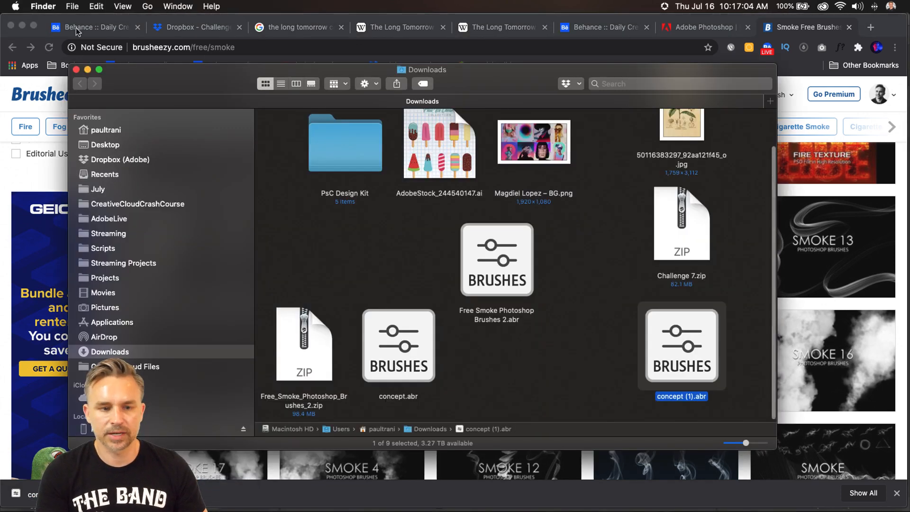
pyautogui.click(22, 24)
pyautogui.click(30, 42)
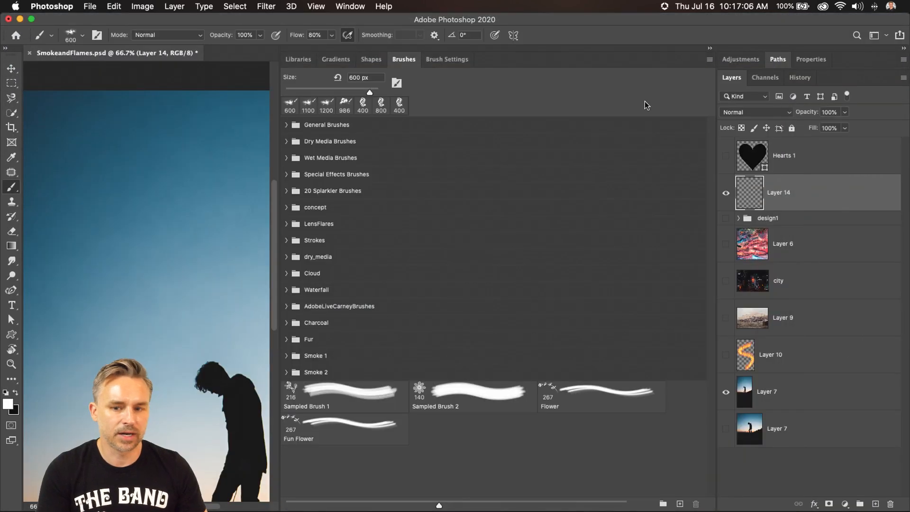
# Import the brush file concept.abr from the Downloads folder into the brush library
pyautogui.click(709, 59)
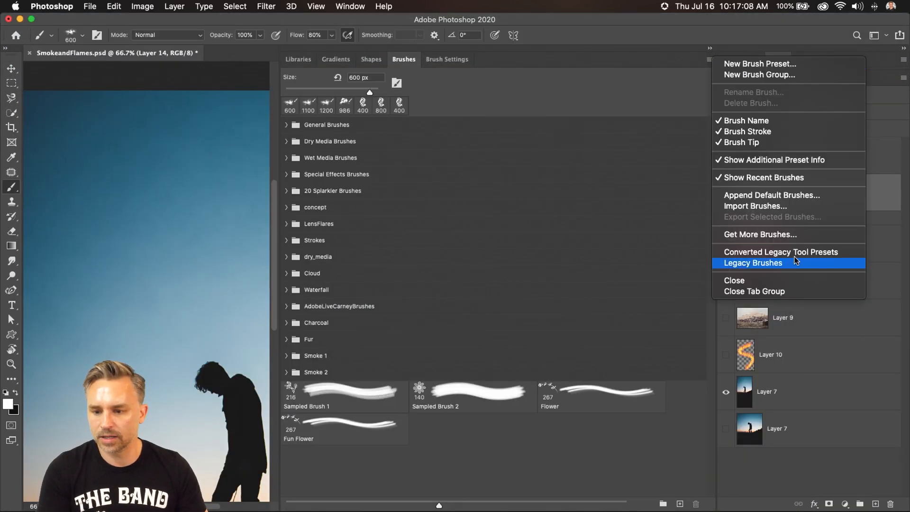
pyautogui.click(793, 209)
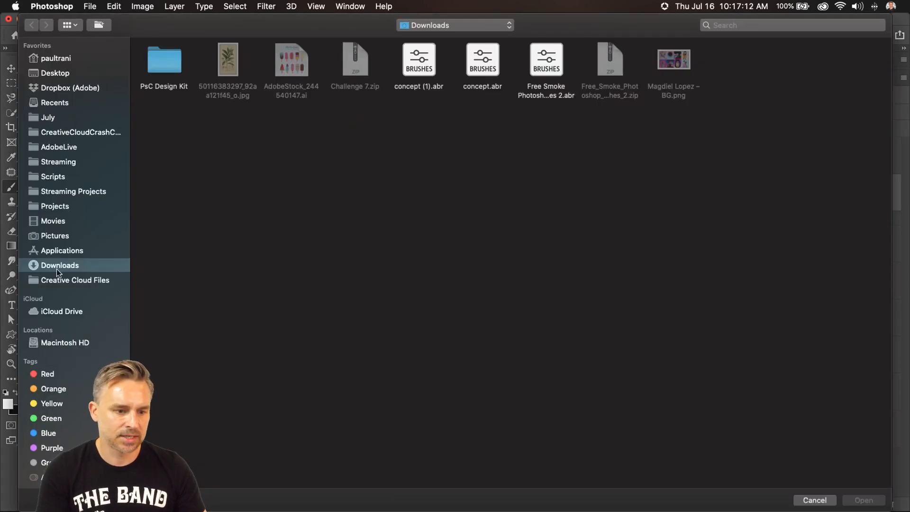
pyautogui.click(493, 58)
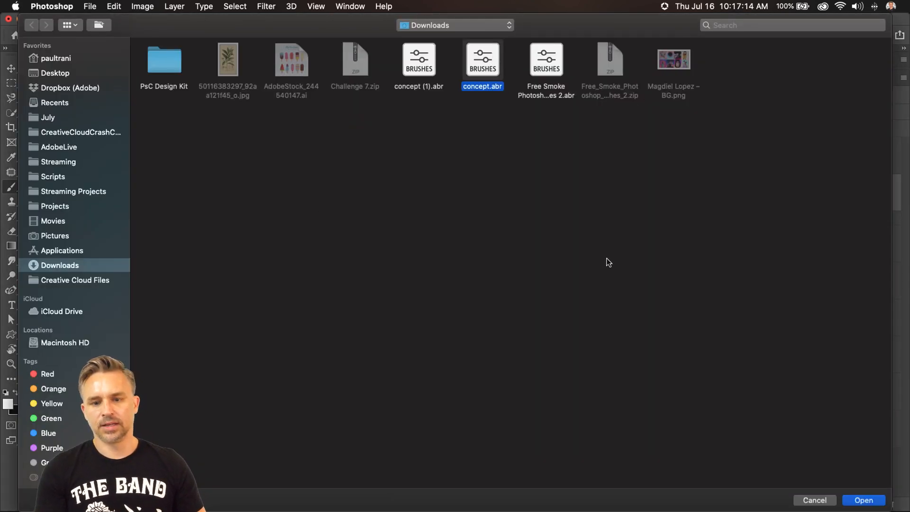
pyautogui.click(863, 500)
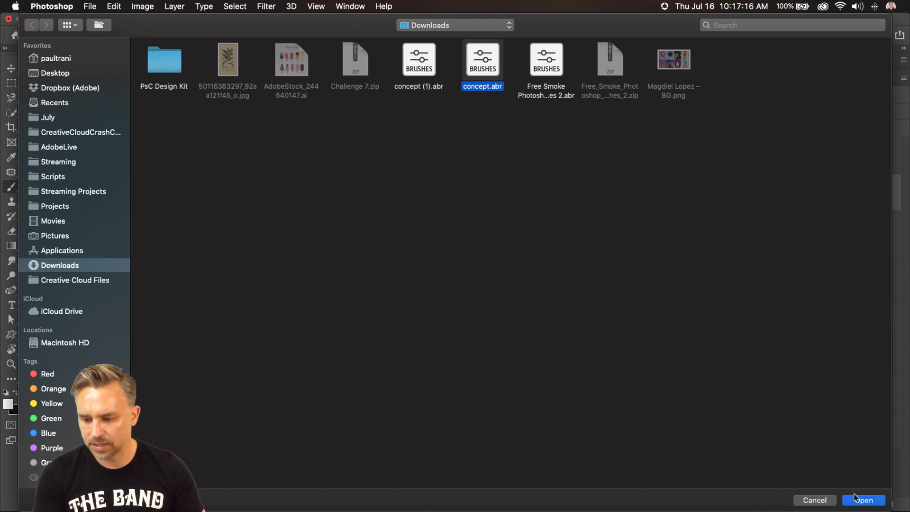
# Choose the Kyle's Concept Brushes - Smoke Wispy brush from the newly imported concept set
pyautogui.click(286, 454)
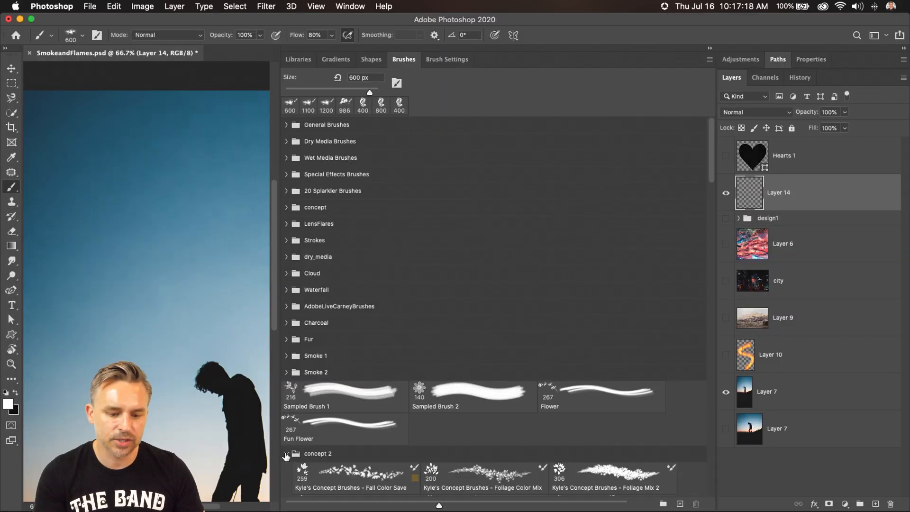
pyautogui.scroll(-15, 407, 297)
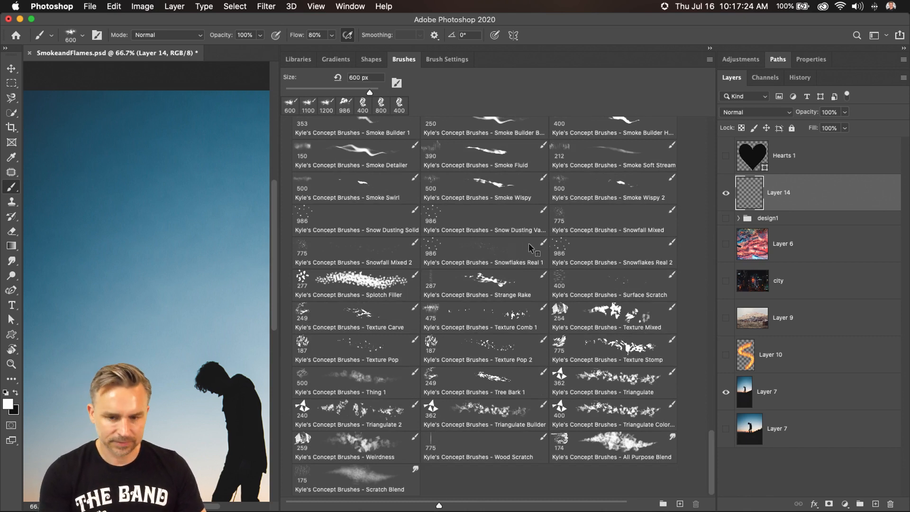
pyautogui.click(482, 181)
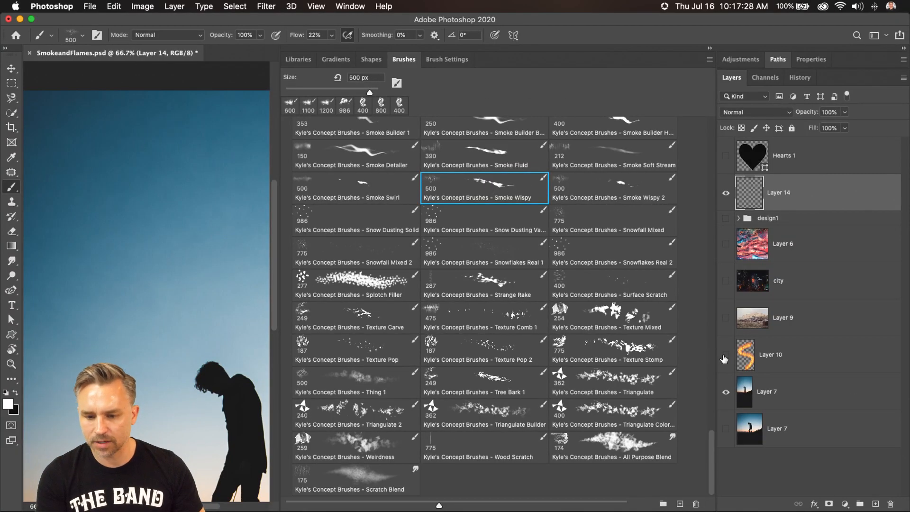
# Show the S-shaped flame on Layer 10 and add a new empty layer directly above it
pyautogui.click(725, 357)
pyautogui.click(769, 361)
pyautogui.moveTo(12, 58)
pyautogui.mouseDown()
pyautogui.moveTo(13, 73)
pyautogui.moveTo(4, 67)
pyautogui.mouseUp()
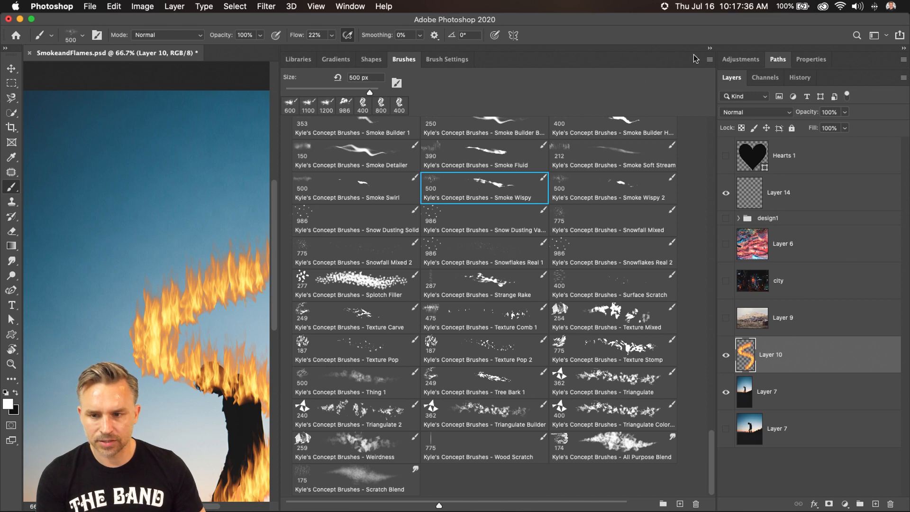
pyautogui.click(876, 503)
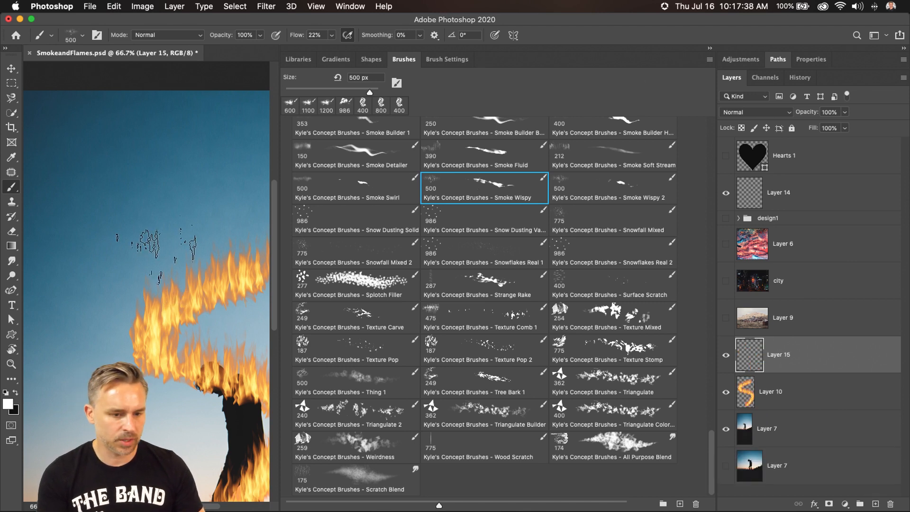
# Lower the brush flow to 9% and paint wispy smoke above the flame on Layer 15
pyautogui.click(149, 213)
pyautogui.press('cmd+z')
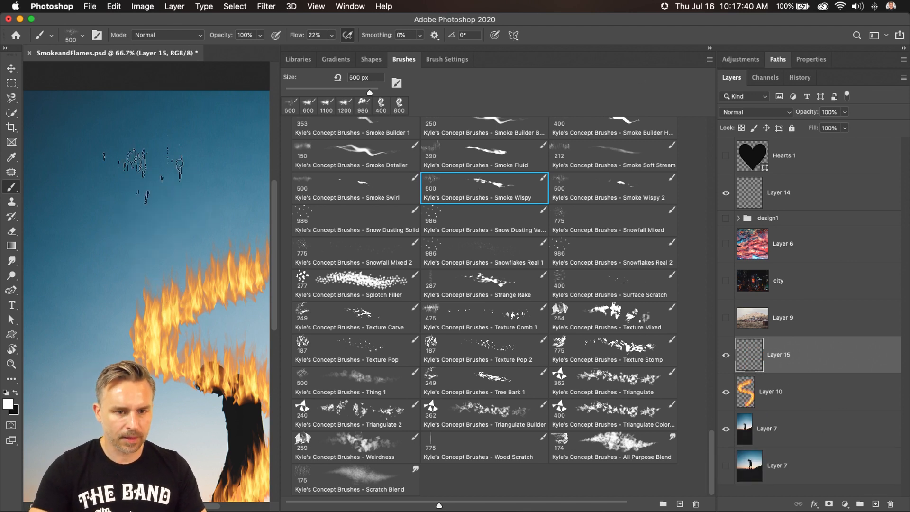
pyautogui.moveTo(297, 36); pyautogui.dragTo(289, 38)
pyautogui.click(157, 218)
pyautogui.click(165, 218)
pyautogui.click(142, 213)
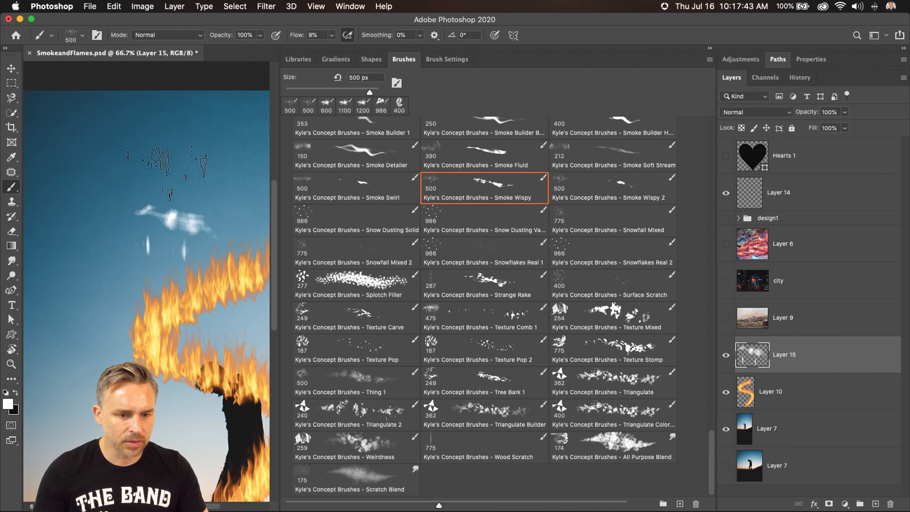
pyautogui.click(157, 163)
pyautogui.click(185, 199)
pyautogui.click(142, 284)
pyautogui.click(132, 180)
pyautogui.click(189, 181)
pyautogui.click(147, 227)
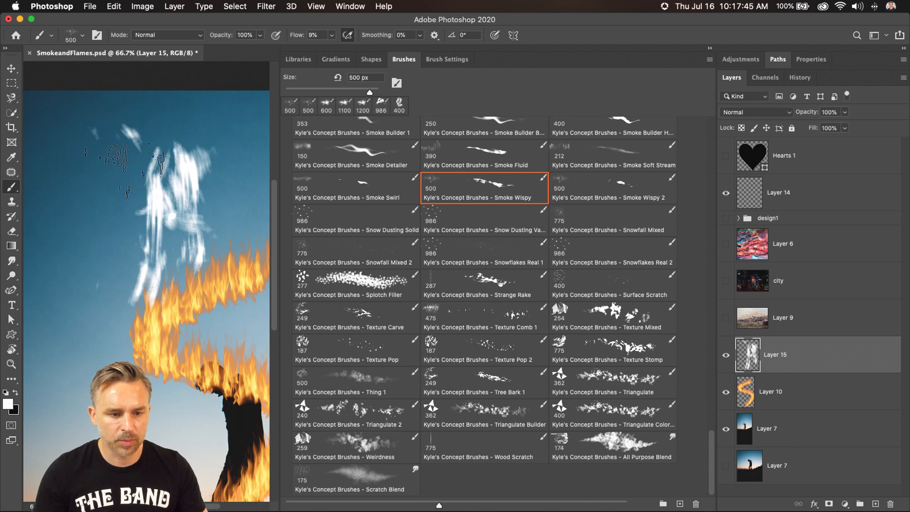
pyautogui.click(152, 161)
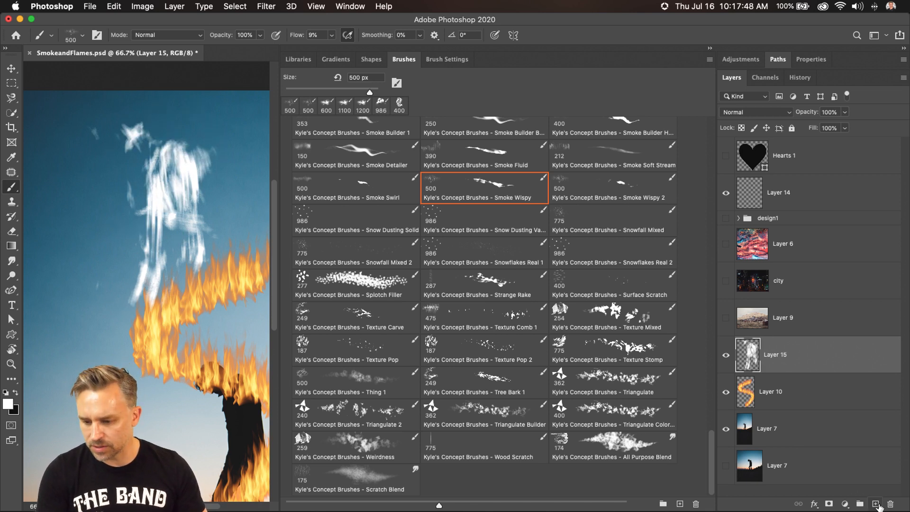
# Add a new empty layer above Layer 15, hiding Layer 15, and choose the Kyle's Concept Brushes - Smoke Swirl brush
pyautogui.click(876, 504)
pyautogui.click(726, 392)
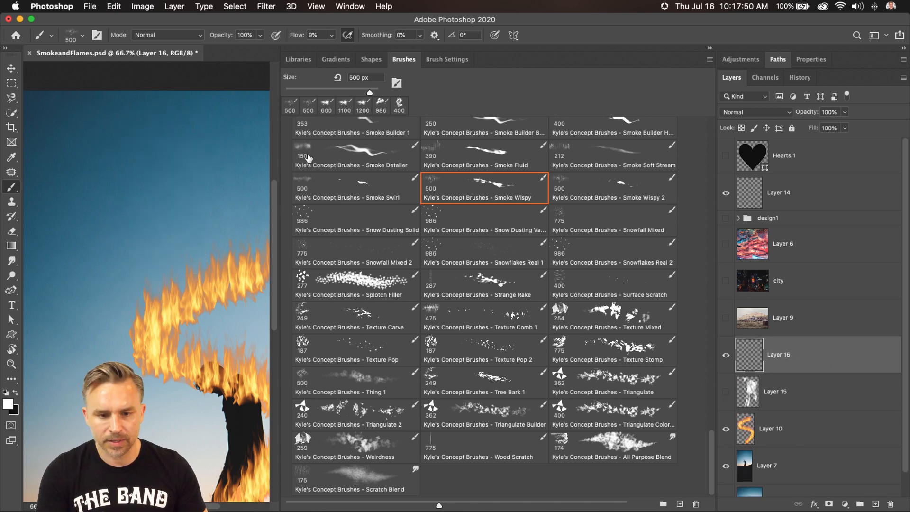
pyautogui.click(340, 189)
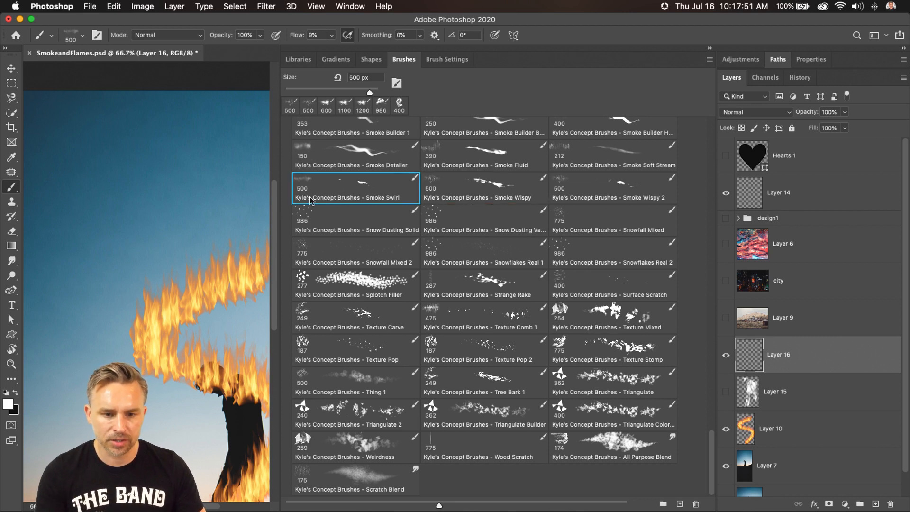
pyautogui.press(']')
pyautogui.press(']')
pyautogui.press(']')
pyautogui.moveTo(220, 253)
pyautogui.mouseDown()
pyautogui.moveTo(142, 151)
pyautogui.moveTo(62, 208)
pyautogui.mouseUp()
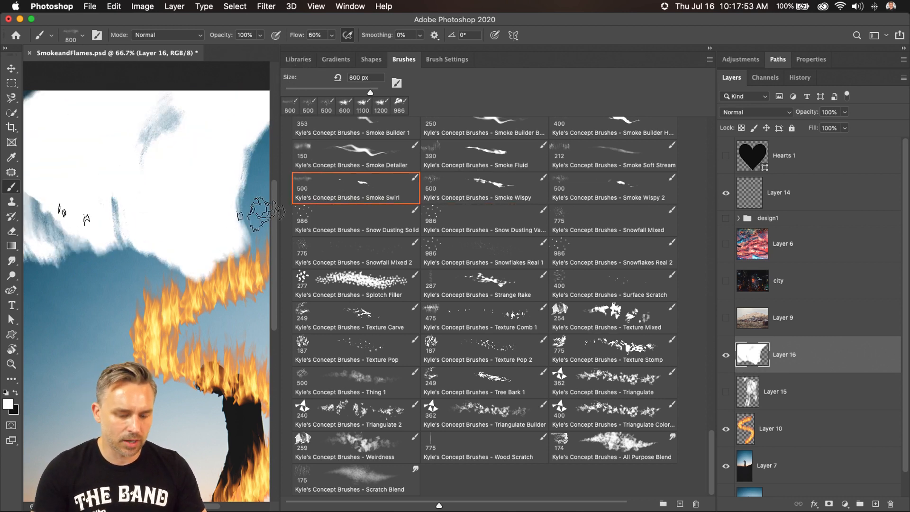
pyautogui.press('z')
pyautogui.press('super+z')
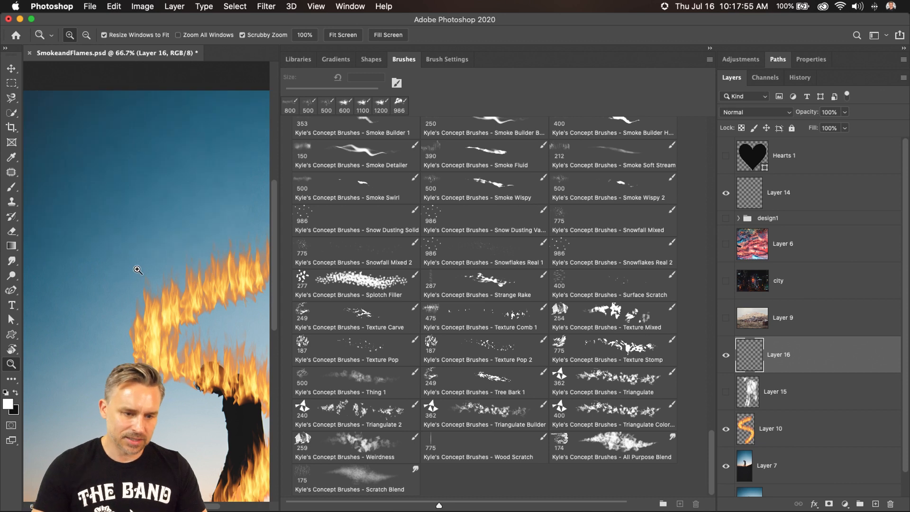
pyautogui.click(356, 187)
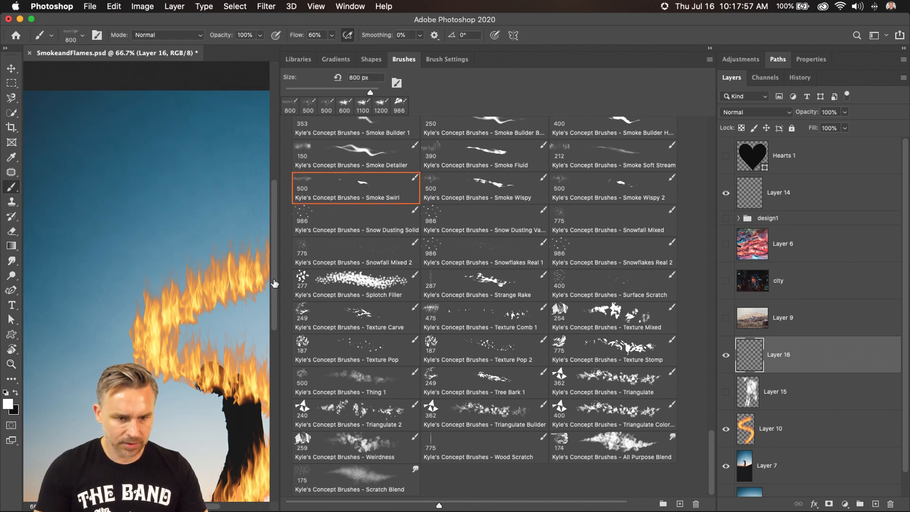
pyautogui.moveTo(114, 266); pyautogui.dragTo(120, 191)
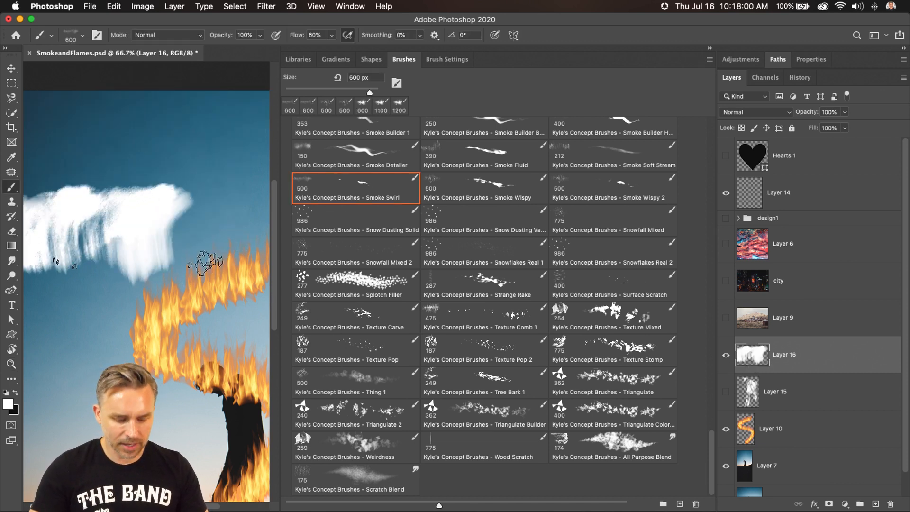
pyautogui.press('super+z')
# Reduce the Smoke Swirl brush to 200 px and paint curling smoke strokes over and above the flame on Layer 16
pyautogui.press('[')
pyautogui.press('[')
pyautogui.press('[')
pyautogui.press('[')
pyautogui.moveTo(169, 280)
pyautogui.mouseDown()
pyautogui.moveTo(152, 204)
pyautogui.moveTo(166, 187)
pyautogui.mouseUp()
pyautogui.moveTo(197, 250)
pyautogui.mouseDown()
pyautogui.moveTo(245, 183)
pyautogui.moveTo(218, 141)
pyautogui.mouseUp()
pyautogui.moveTo(146, 356)
pyautogui.mouseDown()
pyautogui.moveTo(103, 312)
pyautogui.moveTo(119, 276)
pyautogui.mouseUp()
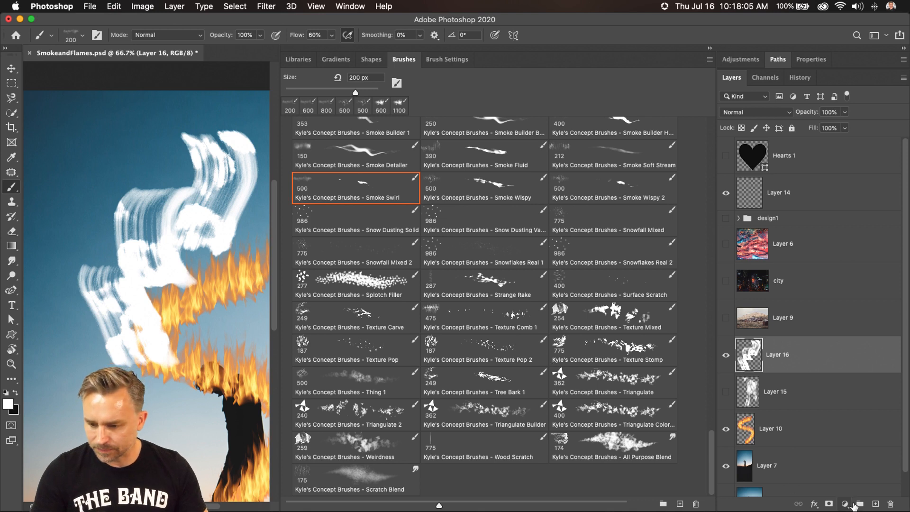
# Add a new empty layer above Layer 16, hiding Layer 16, and choose the Kyle's Concept Brushes - Smoke Wispy 2 brush
pyautogui.click(875, 504)
pyautogui.click(726, 391)
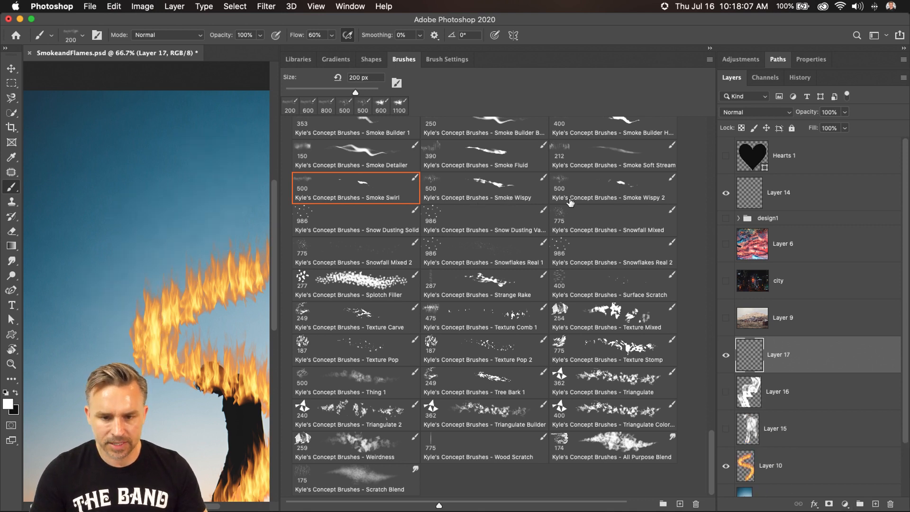
pyautogui.click(605, 184)
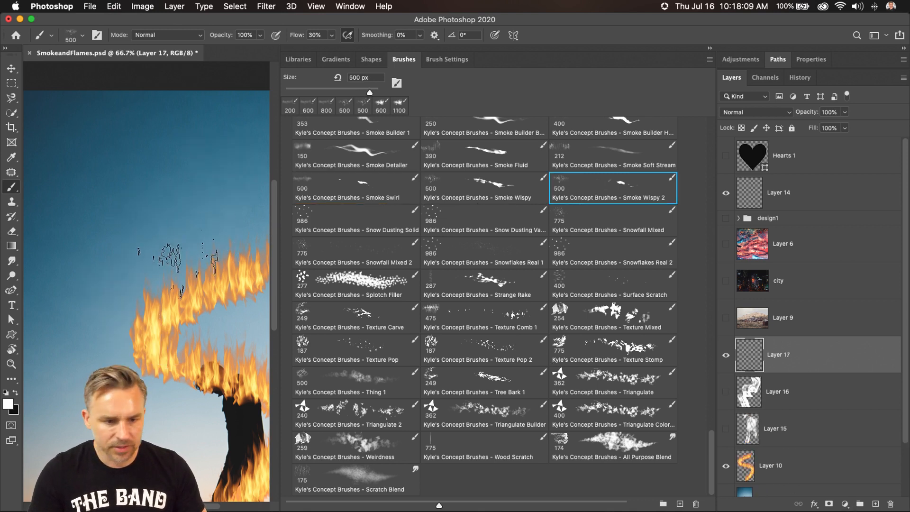
# Paint Smoke Wispy 2 strokes on Layer 17 at 500 px and 300 px, over the flame and up into the sky
pyautogui.click(154, 217)
pyautogui.moveTo(208, 450); pyautogui.dragTo(208, 393)
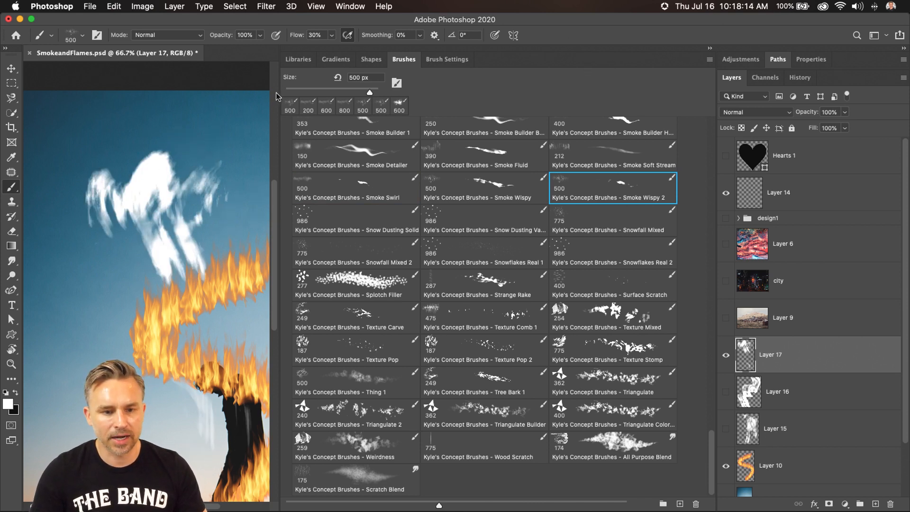
pyautogui.moveTo(279, 93); pyautogui.dragTo(441, 94)
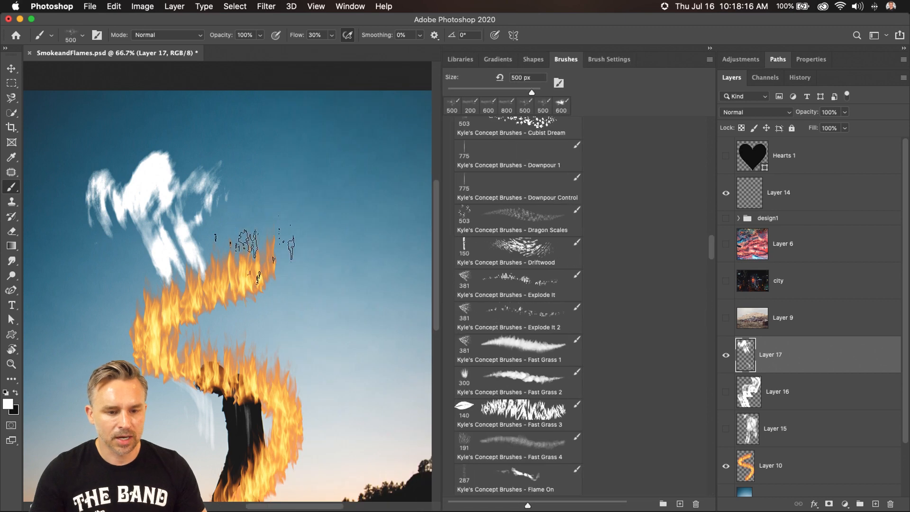
pyautogui.press('p')
pyautogui.press('b')
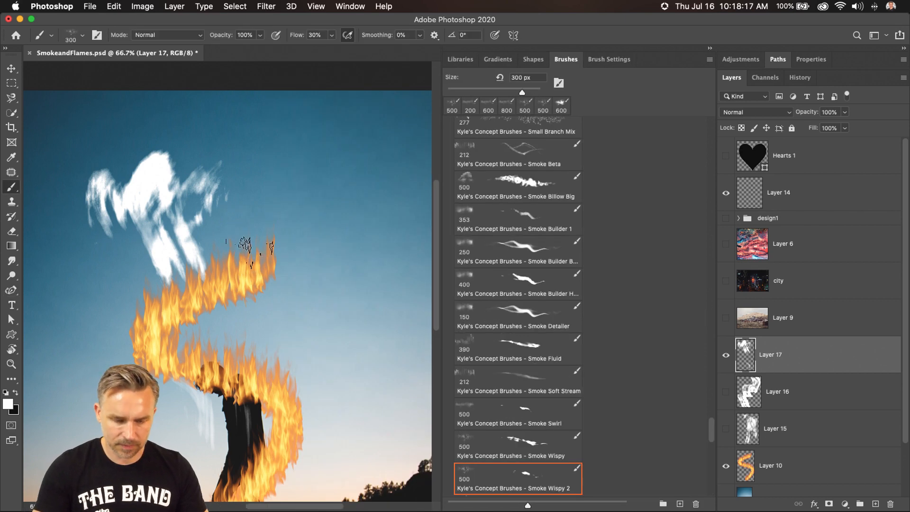
pyautogui.moveTo(249, 241); pyautogui.dragTo(262, 176)
pyautogui.moveTo(225, 379)
pyautogui.mouseDown()
pyautogui.moveTo(175, 339)
pyautogui.moveTo(215, 259)
pyautogui.mouseUp()
pyautogui.moveTo(277, 379)
pyautogui.mouseDown()
pyautogui.moveTo(243, 291)
pyautogui.moveTo(252, 264)
pyautogui.moveTo(217, 281)
pyautogui.moveTo(269, 176)
pyautogui.moveTo(175, 84)
pyautogui.moveTo(247, 144)
pyautogui.moveTo(216, 153)
pyautogui.moveTo(218, 84)
pyautogui.mouseUp()
pyautogui.click(773, 113)
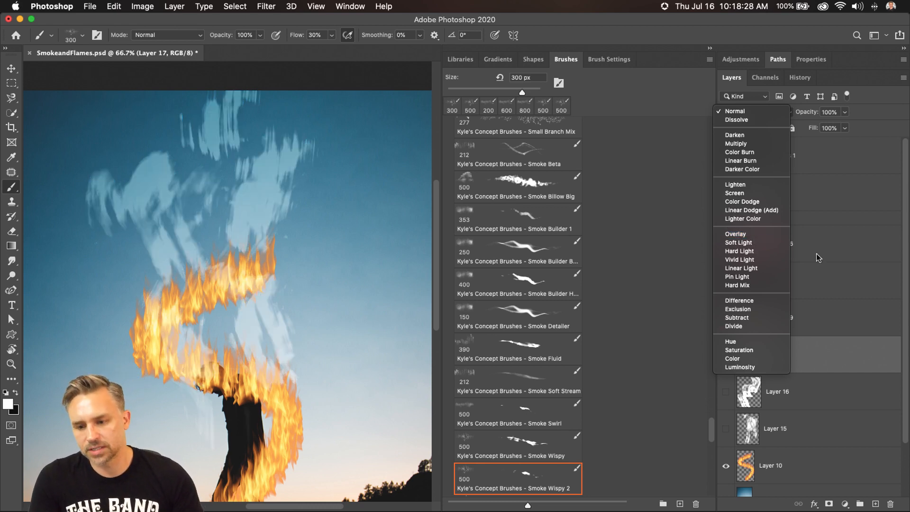
pyautogui.click(825, 370)
# Look through the imported Kyle's Concept Brushes and collapse the concept 2 group
pyautogui.scroll(-10, 533, 233)
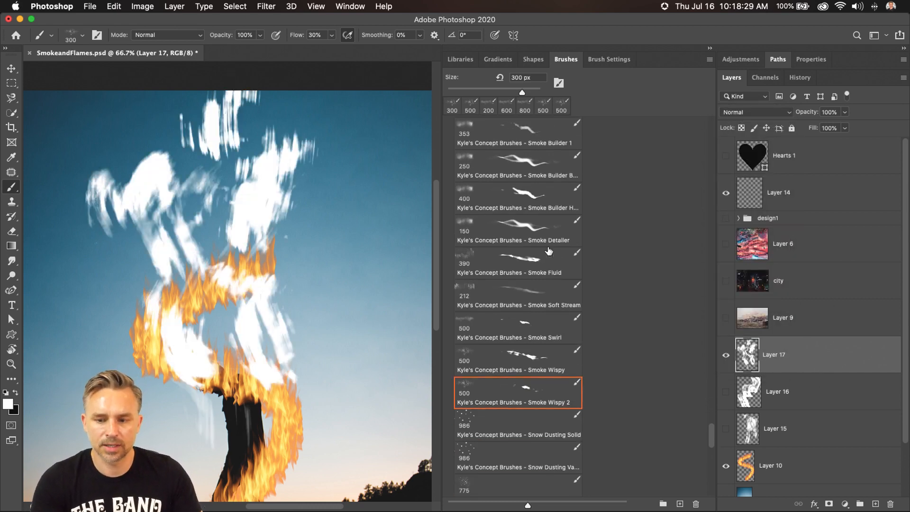
pyautogui.scroll(-12, 548, 257)
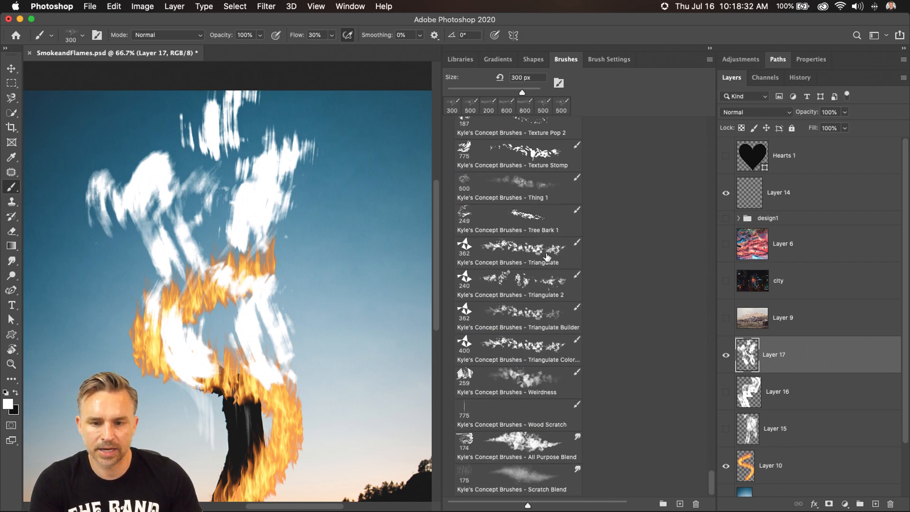
pyautogui.scroll(15, 547, 257)
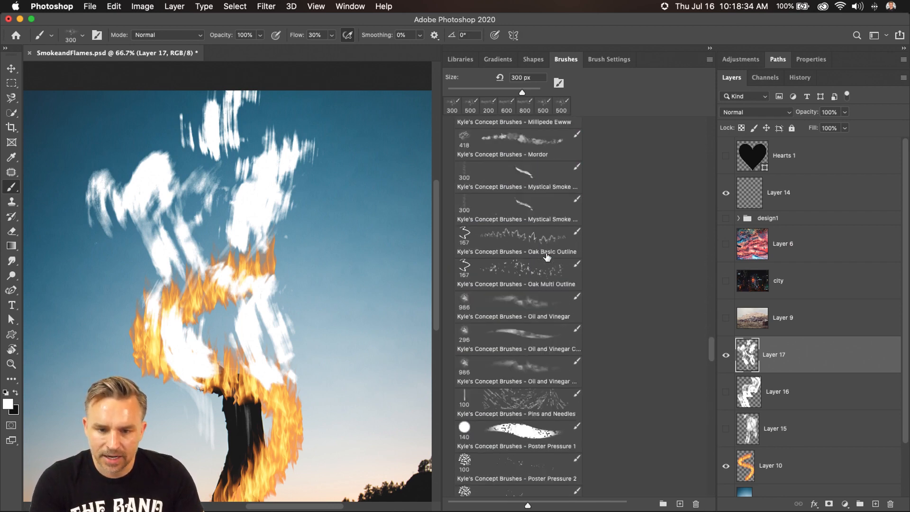
pyautogui.scroll(2, 413, 181)
pyautogui.scroll(4, 413, 179)
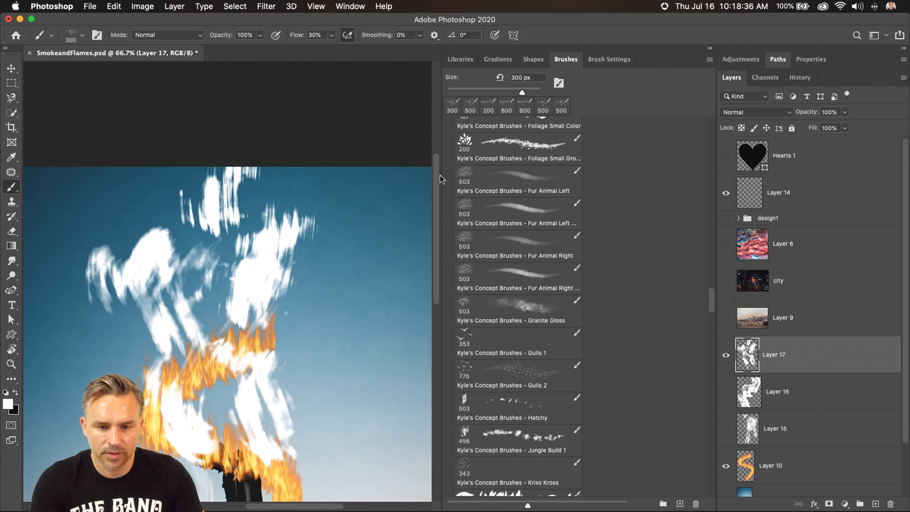
pyautogui.moveTo(440, 176); pyautogui.dragTo(235, 176)
pyautogui.scroll(5, 279, 180)
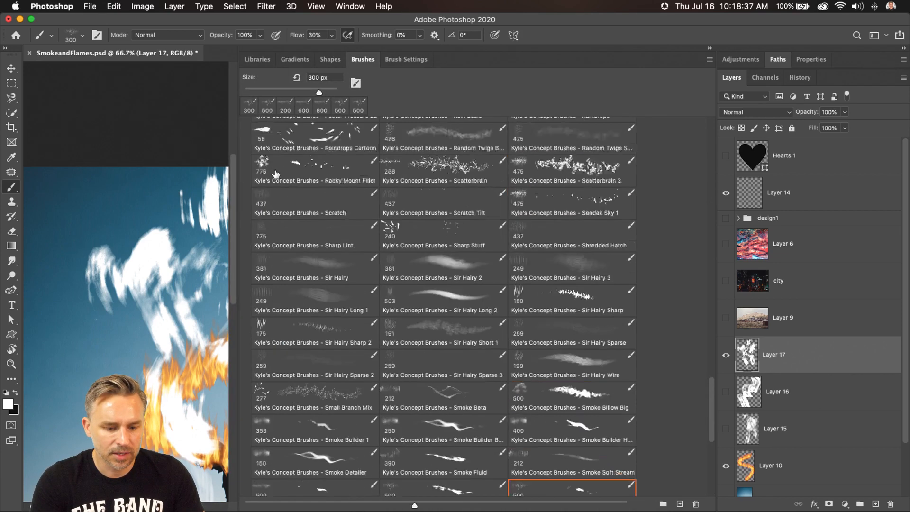
pyautogui.scroll(15, 279, 180)
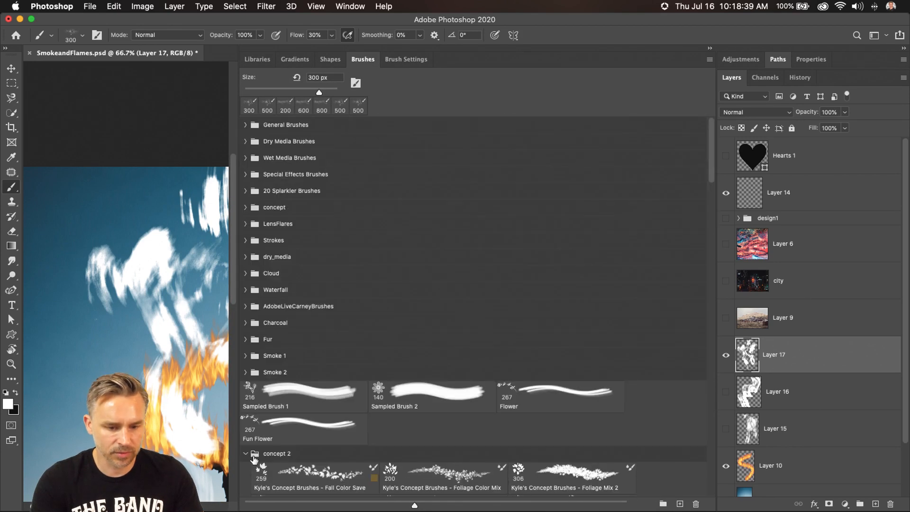
pyautogui.click(245, 453)
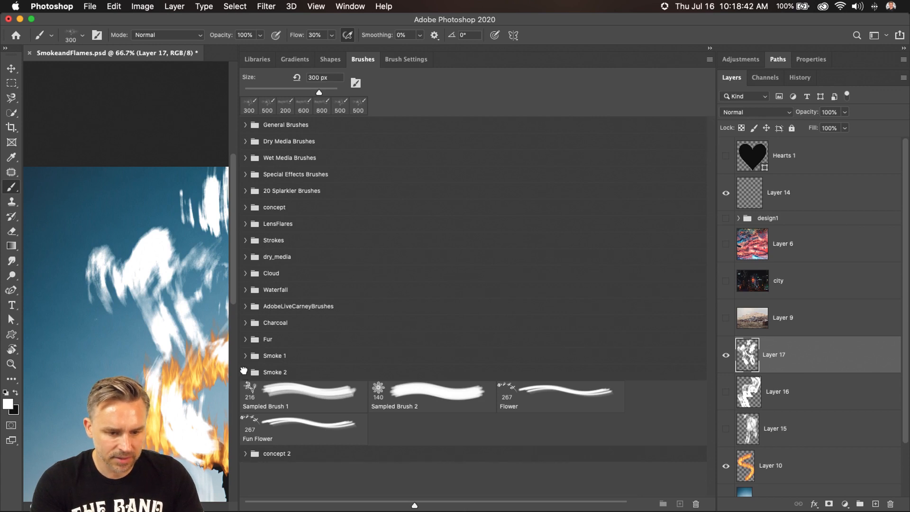
# Expand the Smoke 2 brush group and choose brush 17
pyautogui.click(245, 372)
pyautogui.click(281, 398)
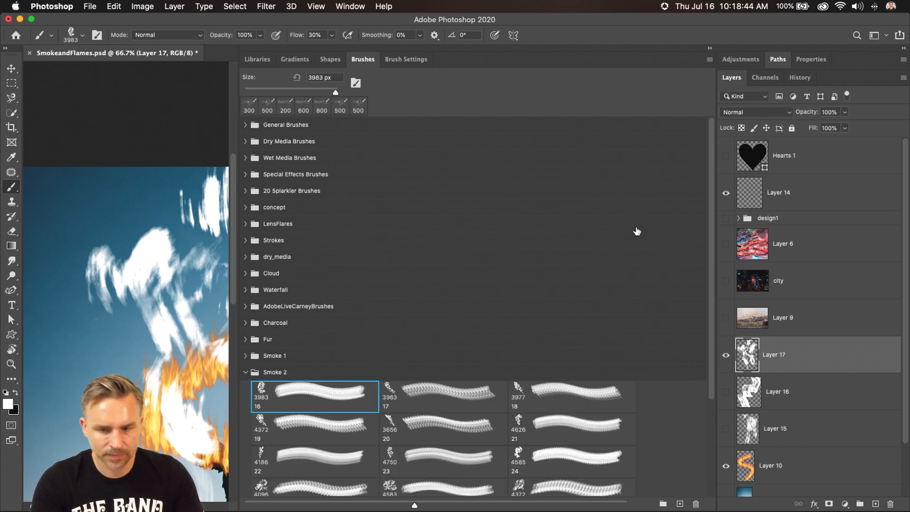
pyautogui.click(444, 397)
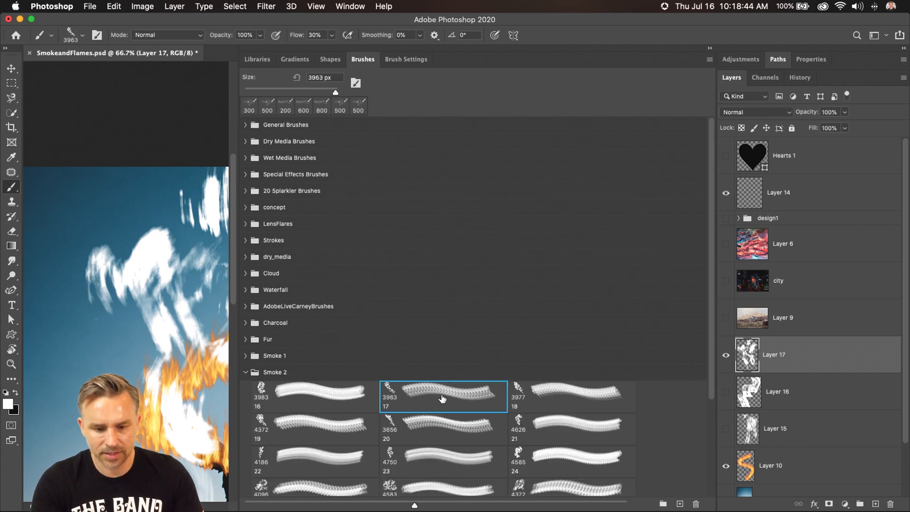
# Collapse the brush library and add a new empty layer above Layer 17, hiding Layer 17
pyautogui.click(710, 49)
pyautogui.press('super+minus')
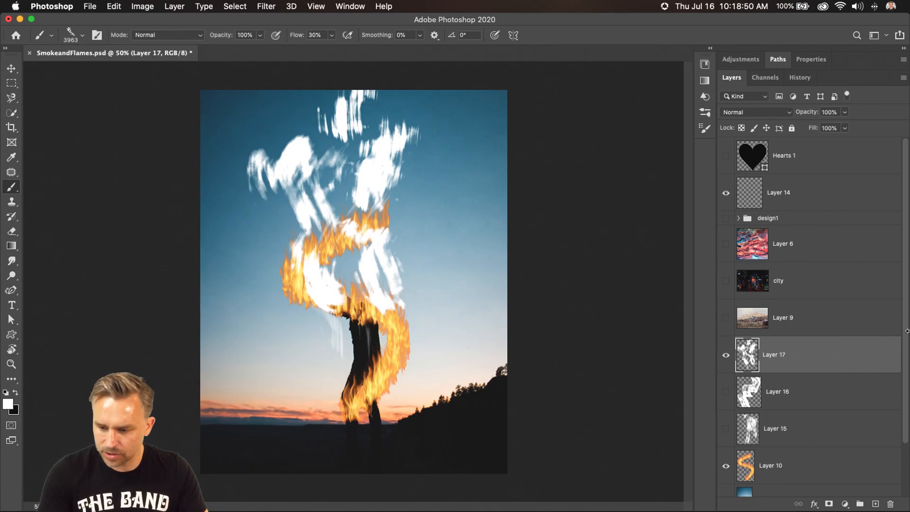
pyautogui.click(876, 503)
pyautogui.click(726, 392)
# Set the size of the Smoke 2 brush to 700 px
pyautogui.press('[')
pyautogui.press('[')
pyautogui.press('[')
pyautogui.press('[')
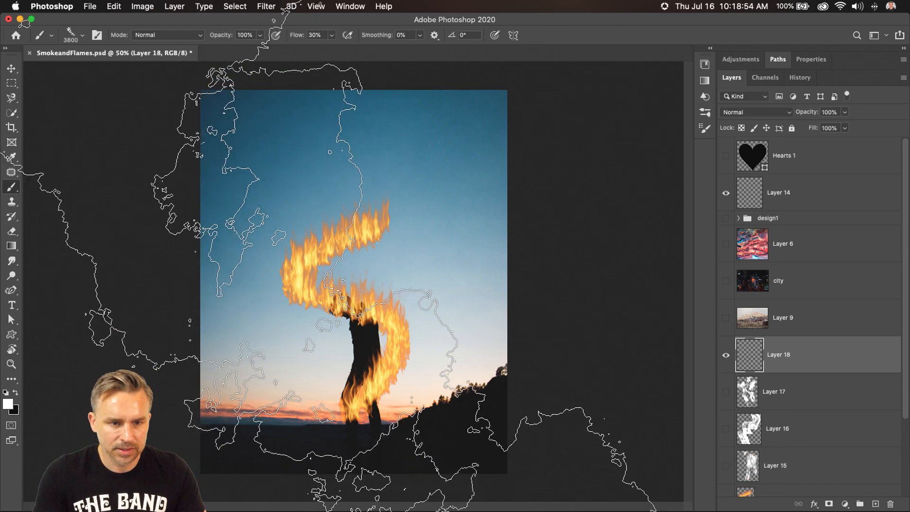
pyautogui.press('[')
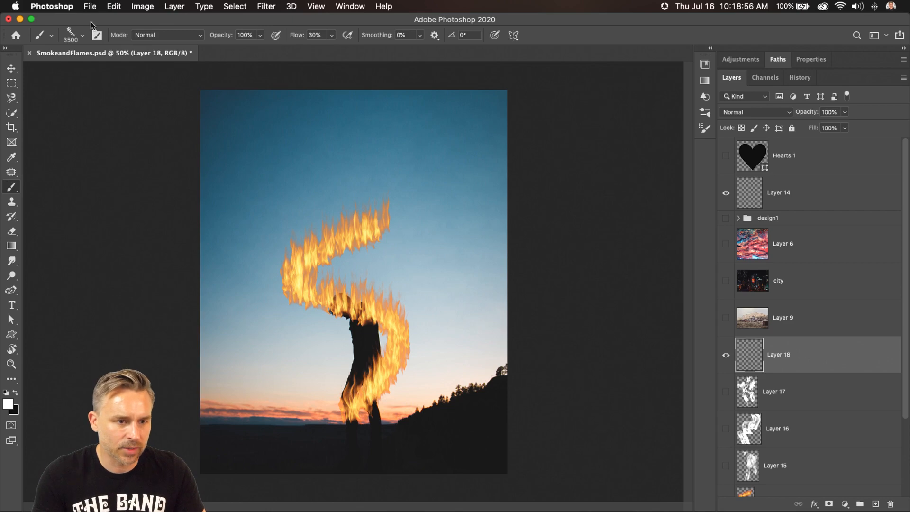
pyautogui.click(82, 35)
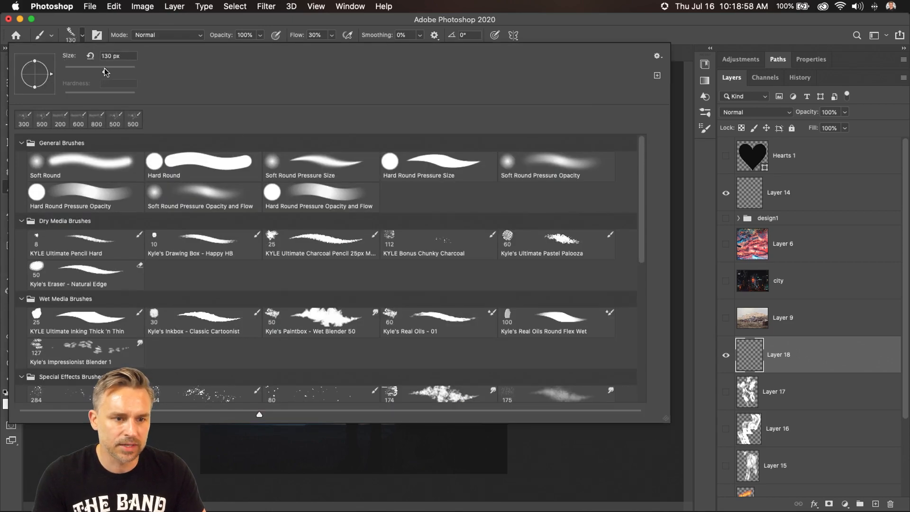
pyautogui.press('Return')
pyautogui.press(']')
pyautogui.press(']')
pyautogui.press(']')
pyautogui.press(']')
pyautogui.press(']')
pyautogui.press(']')
pyautogui.press(']')
pyautogui.press(']')
pyautogui.press(']')
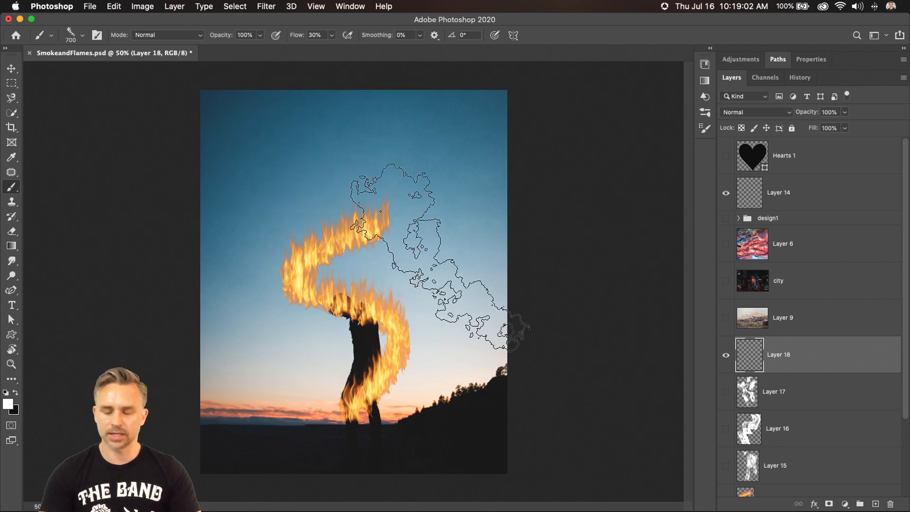
# Hide the flame and stamp two smoke plumes around the man on Layer 18 with the brush angled at -49°
pyautogui.scroll(-3, 806, 379)
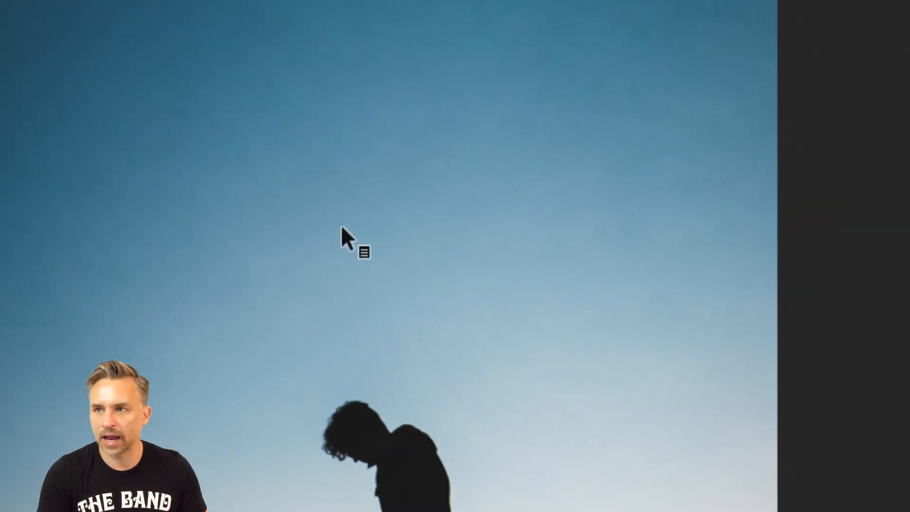
pyautogui.scroll(-3, 341, 226)
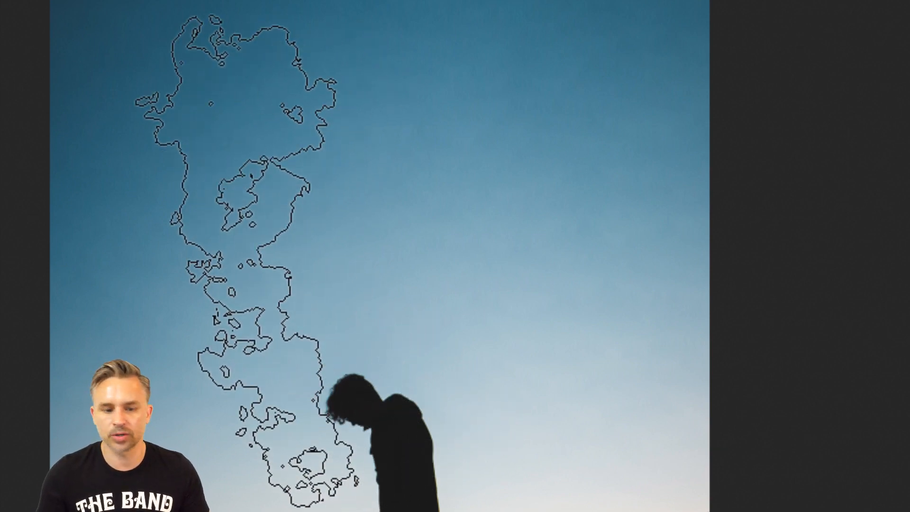
pyautogui.click(229, 260)
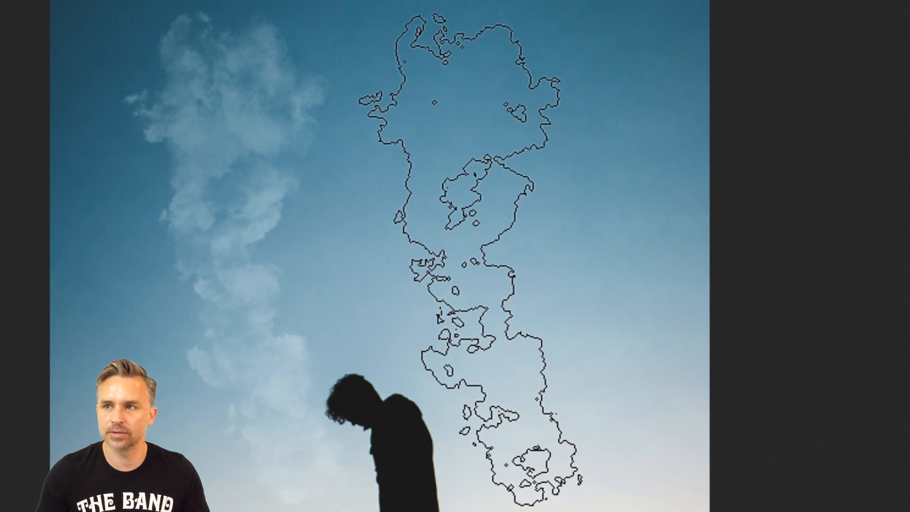
pyautogui.click(370, 310)
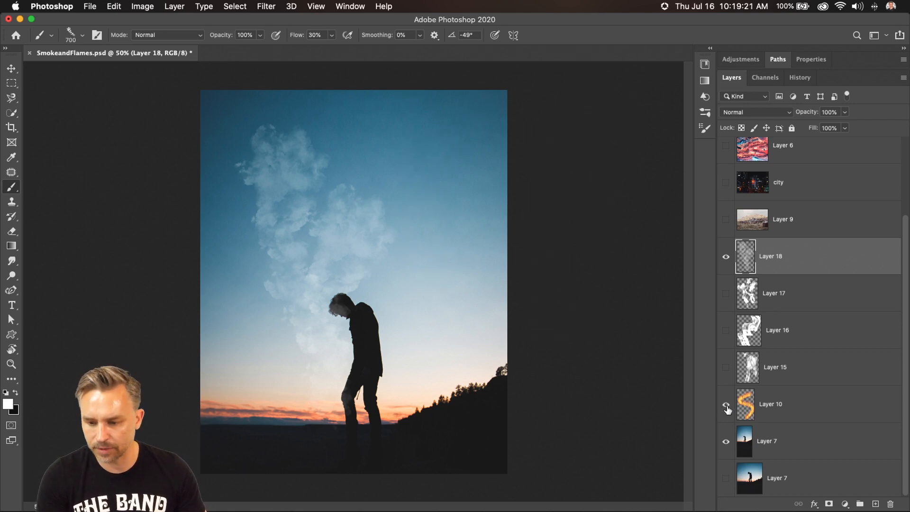
# Duplicate the visible Layer 7 photo of the man, and hide the Layer 10 flame and the Layer 18 smoke
pyautogui.click(727, 406)
pyautogui.click(770, 404)
pyautogui.click(14, 68)
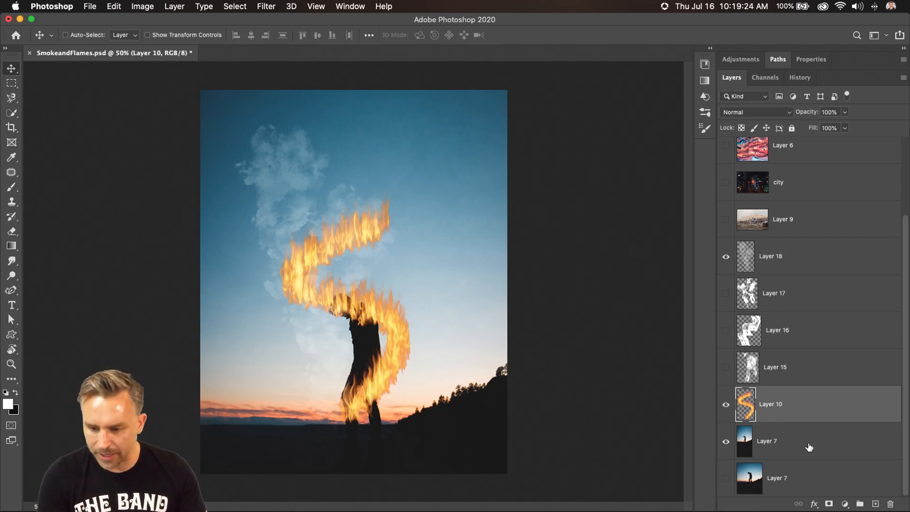
pyautogui.click(795, 444)
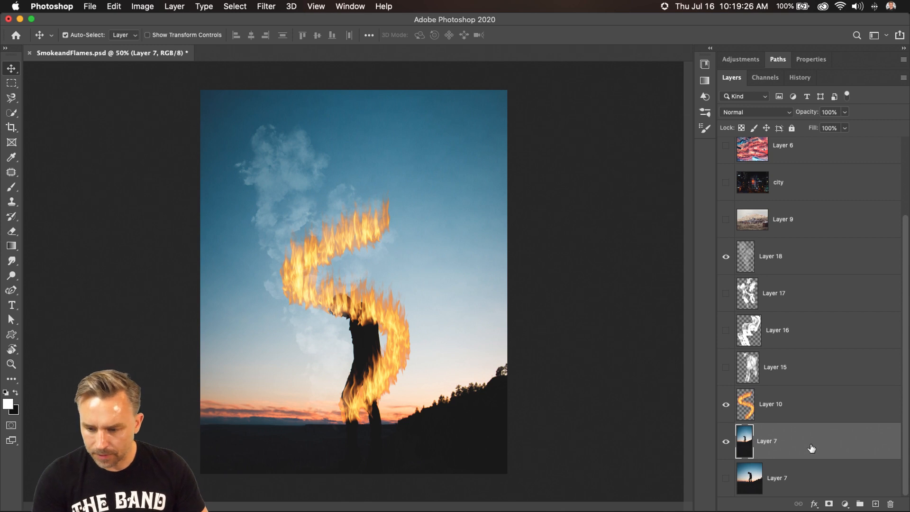
pyautogui.click(726, 478)
pyautogui.click(726, 404)
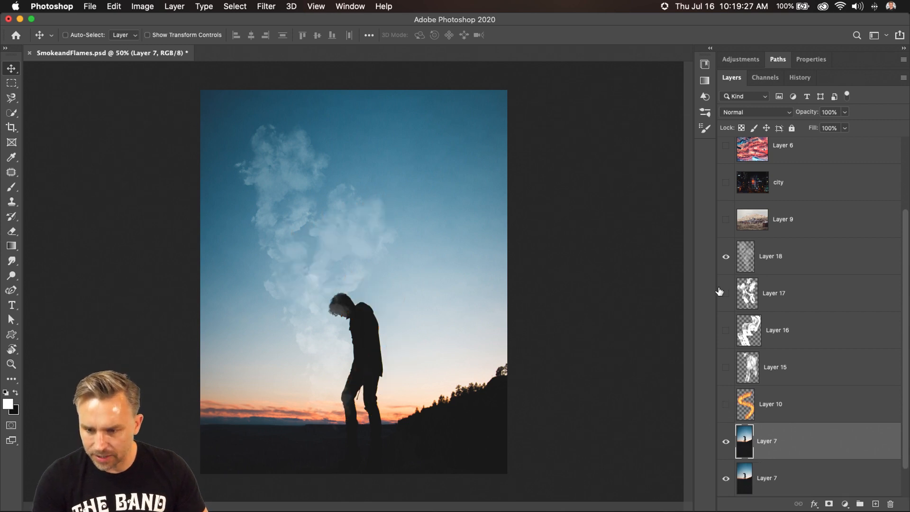
pyautogui.click(725, 258)
# Mask the upper Layer 7 copy to the man and dark ground, using Select Subject and Quick Selection strokes along the ground
pyautogui.click(10, 114)
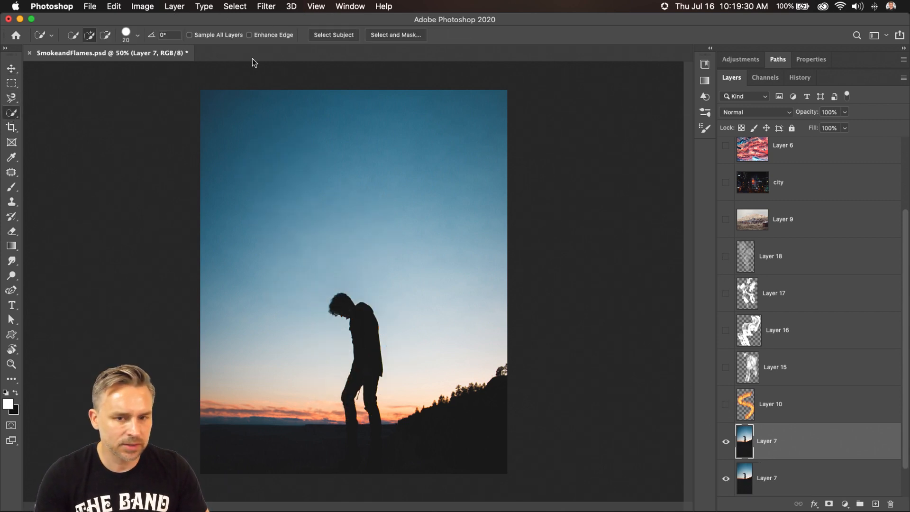
pyautogui.click(355, 37)
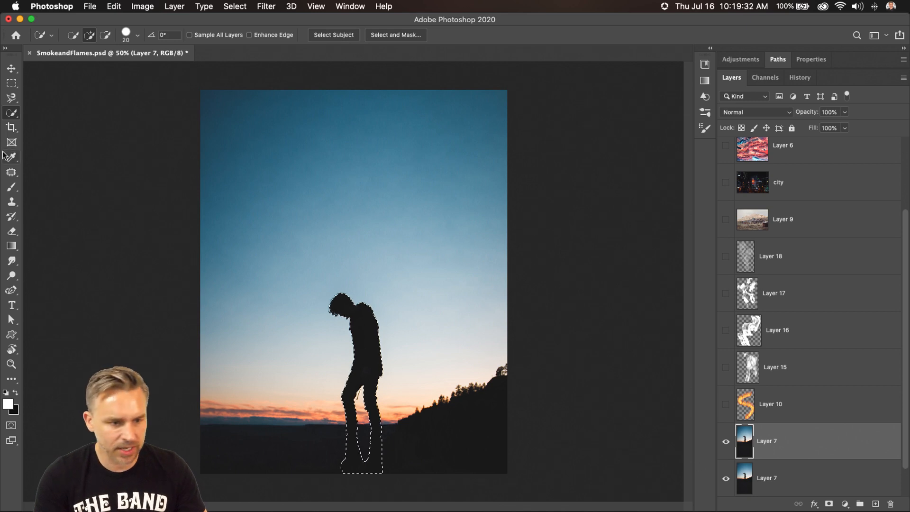
pyautogui.rightClick(12, 112)
pyautogui.click(55, 123)
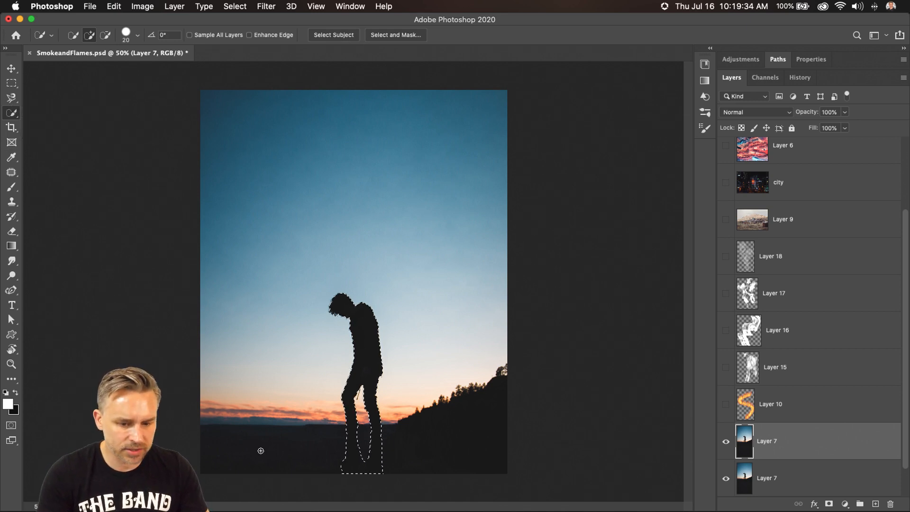
pyautogui.moveTo(244, 444); pyautogui.dragTo(396, 449)
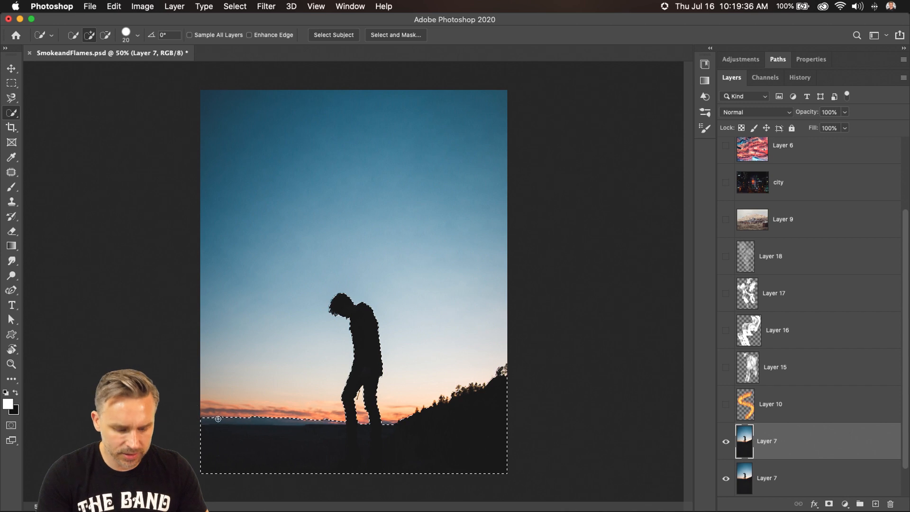
pyautogui.moveTo(209, 415); pyautogui.dragTo(296, 416)
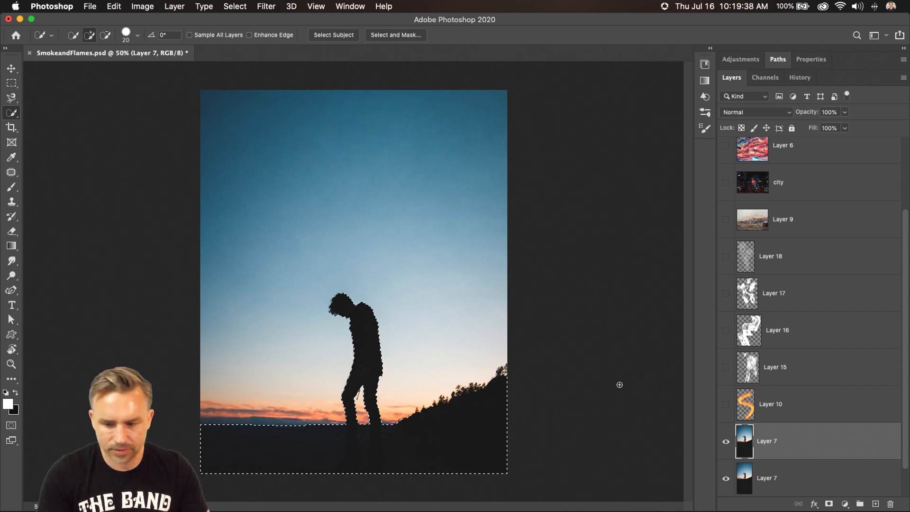
pyautogui.click(829, 503)
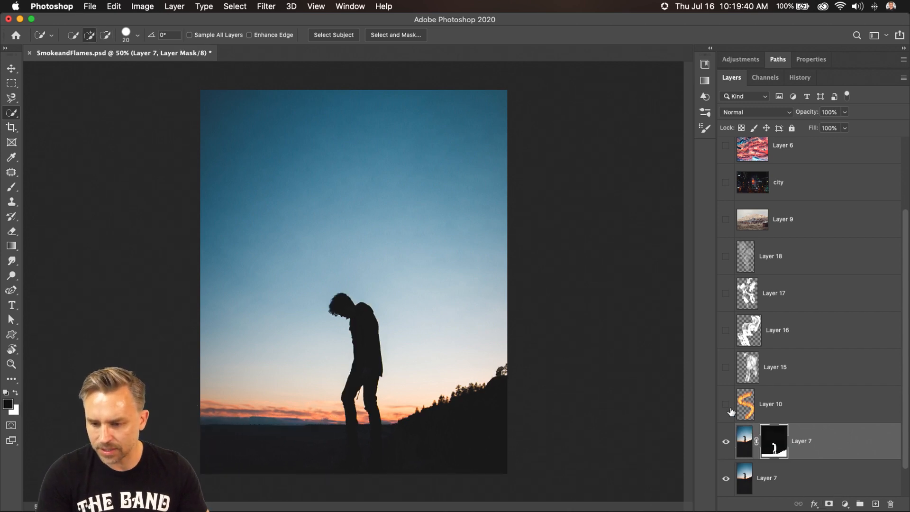
# Show the Layer 10 flame, place it beneath the masked Layer 7, and lower it behind the man to the horizon
pyautogui.click(727, 405)
pyautogui.moveTo(824, 407); pyautogui.dragTo(825, 461)
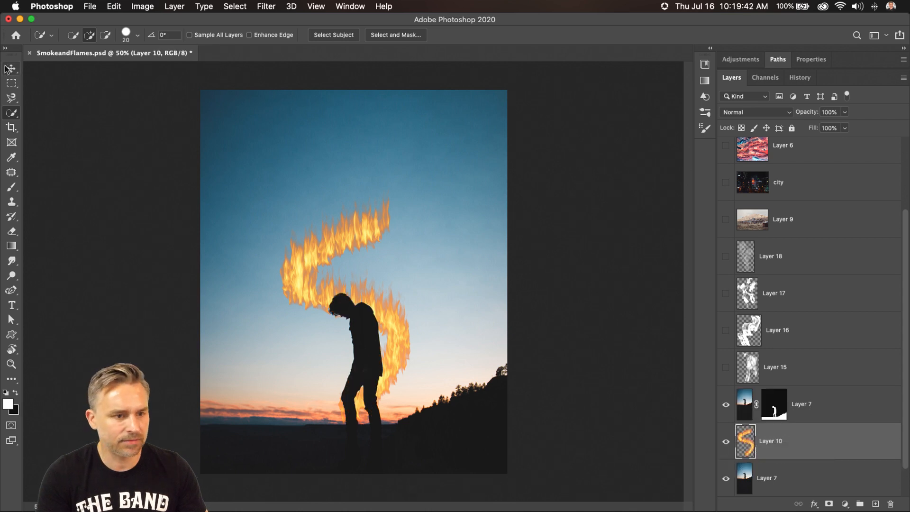
pyautogui.click(11, 68)
pyautogui.moveTo(270, 204); pyautogui.dragTo(271, 396)
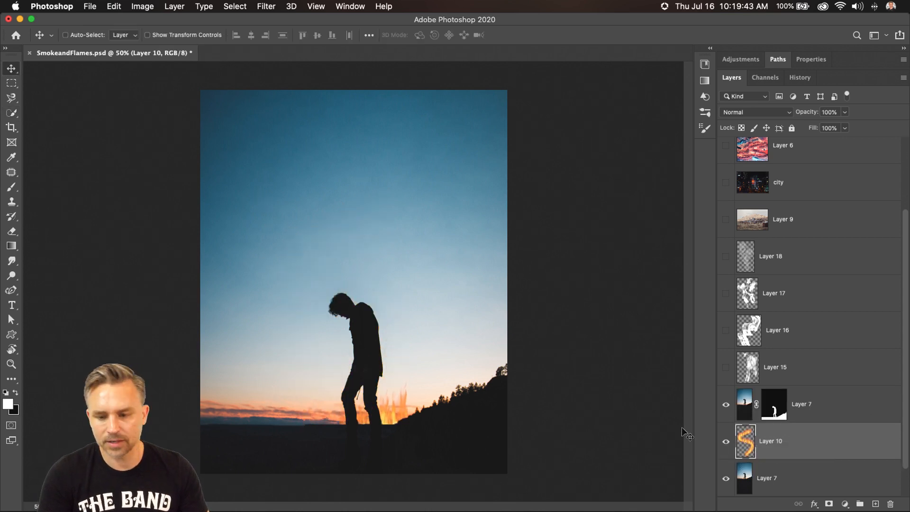
# Show the Layer 18 smoke, move it above the flames behind the man, and place the layer beneath the masked Layer 7
pyautogui.click(725, 257)
pyautogui.click(770, 258)
pyautogui.moveTo(335, 266); pyautogui.dragTo(406, 252)
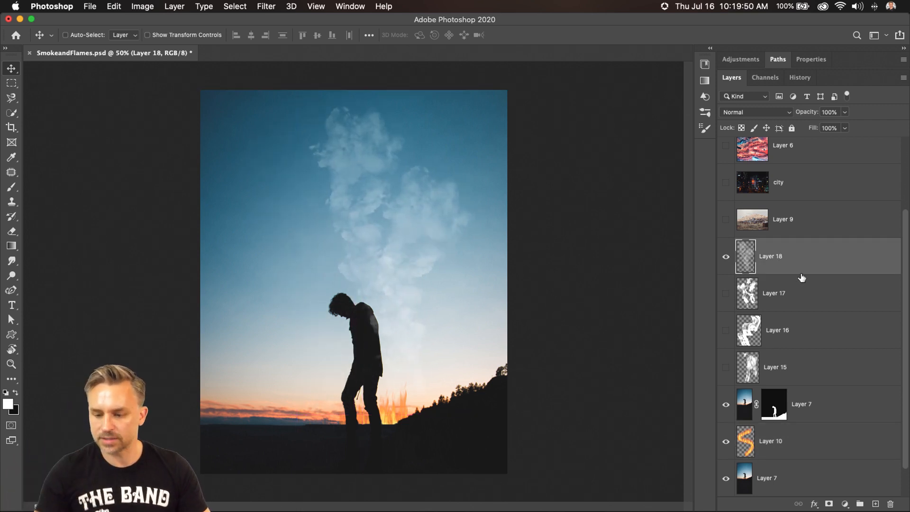
pyautogui.moveTo(779, 253); pyautogui.dragTo(808, 431)
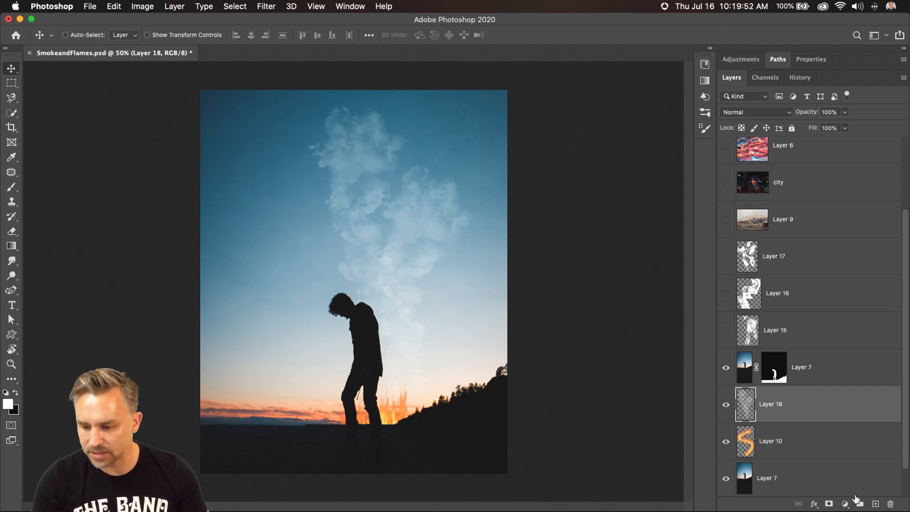
# Add an empty layer above Layer 18, hiding Layer 18, and choose brush 20 from the Smoke 2 group with enlarged previews
pyautogui.click(874, 505)
pyautogui.click(725, 442)
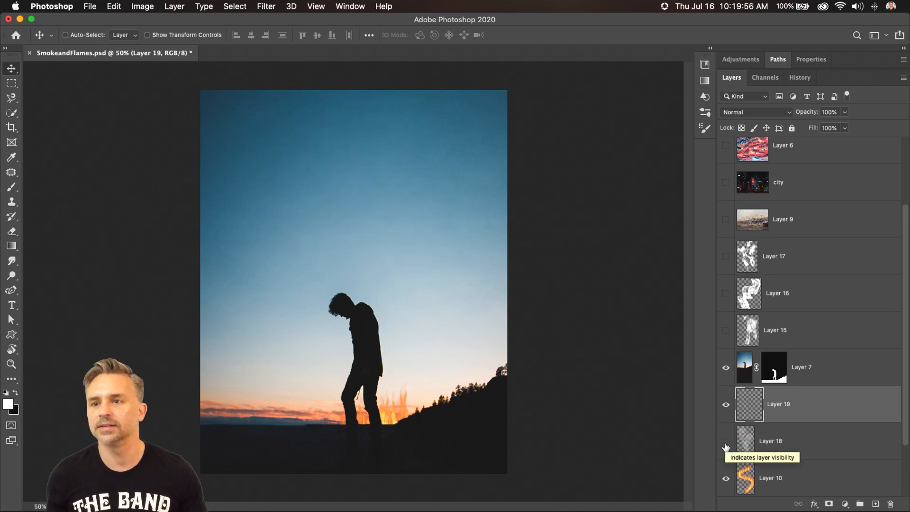
pyautogui.click(711, 49)
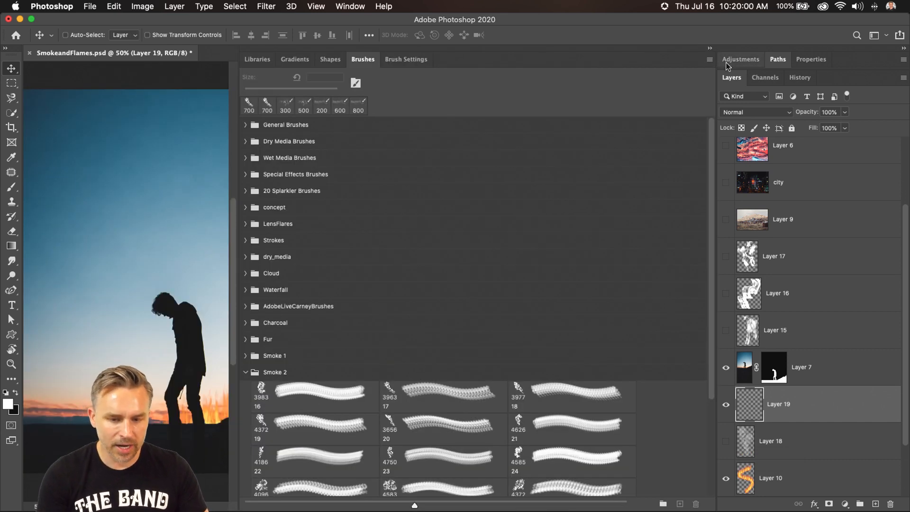
pyautogui.moveTo(419, 506); pyautogui.dragTo(500, 507)
pyautogui.scroll(-10, 350, 322)
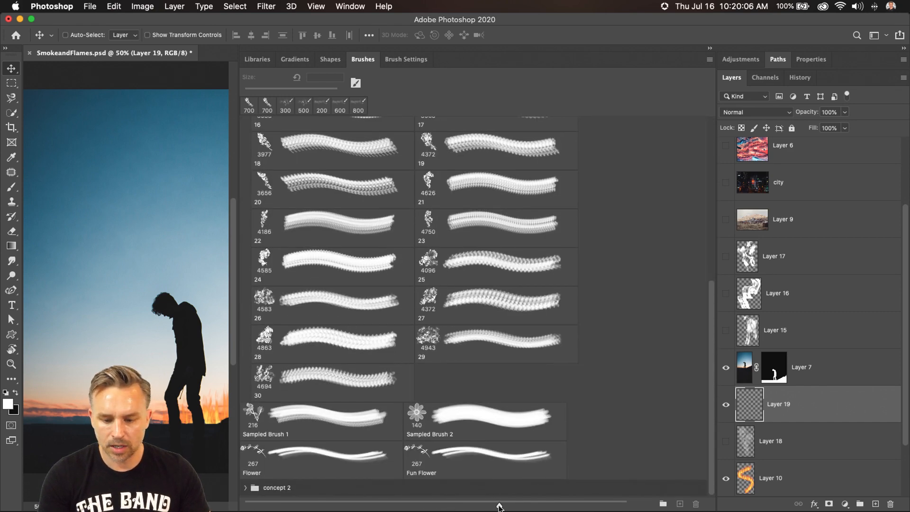
pyautogui.moveTo(499, 506); pyautogui.dragTo(523, 506)
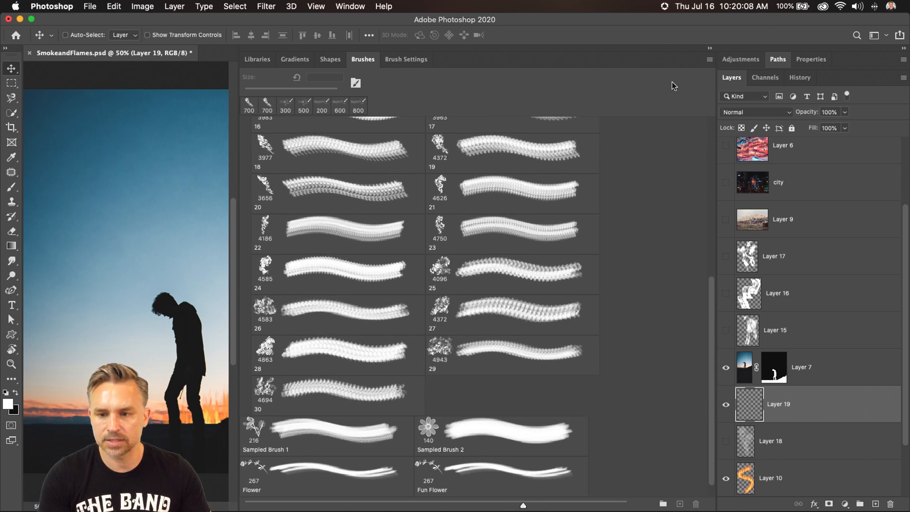
pyautogui.click(710, 59)
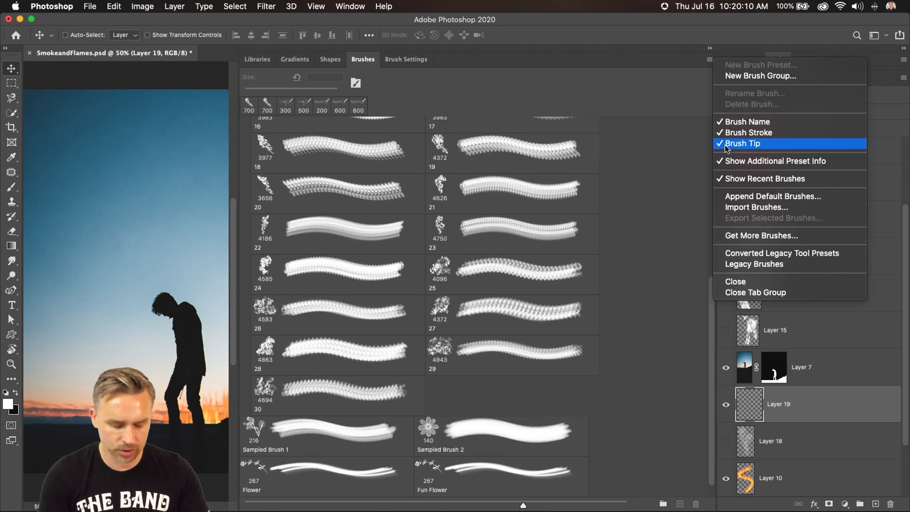
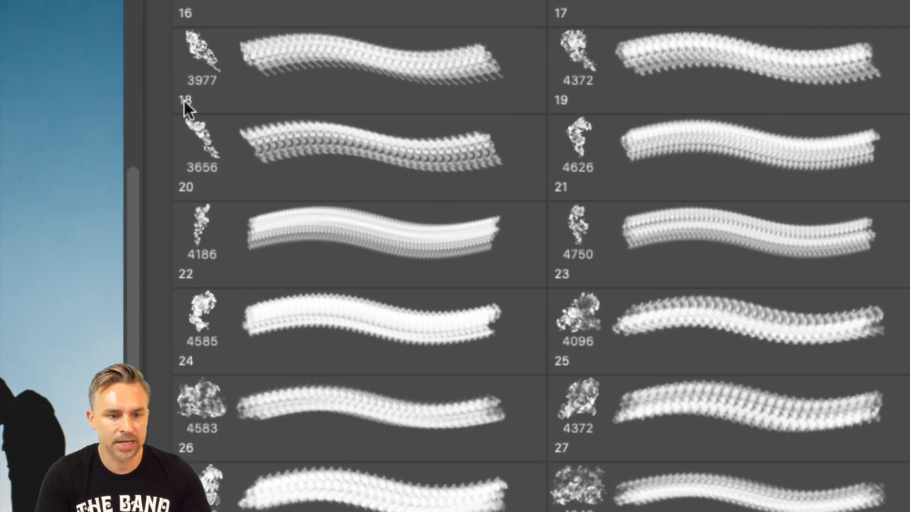
pyautogui.click(197, 160)
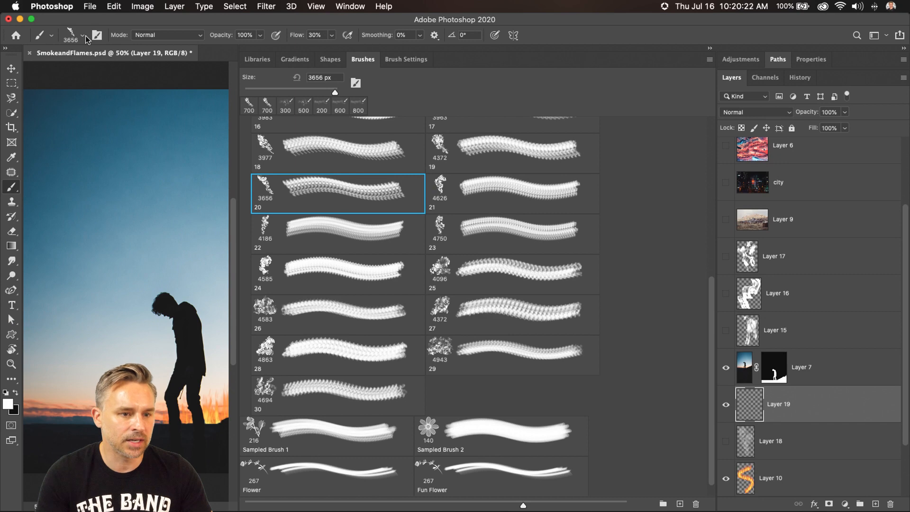
# Reduce the size of smoke brush 20 to 500 px
pyautogui.click(84, 36)
pyautogui.click(99, 71)
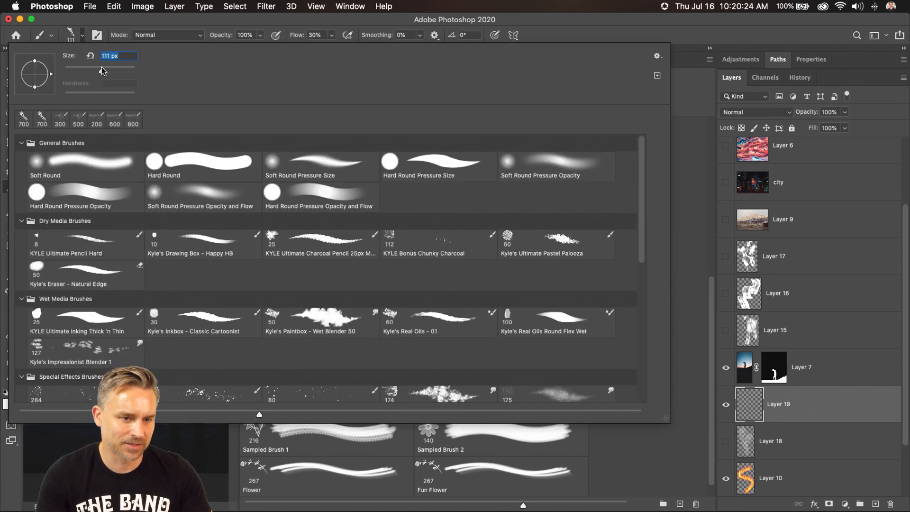
pyautogui.press('Return')
pyautogui.press(']')
pyautogui.press(']')
pyautogui.press(']')
pyautogui.press(']')
pyautogui.press(']')
pyautogui.press(']')
pyautogui.press(']')
pyautogui.press(']')
pyautogui.press(']')
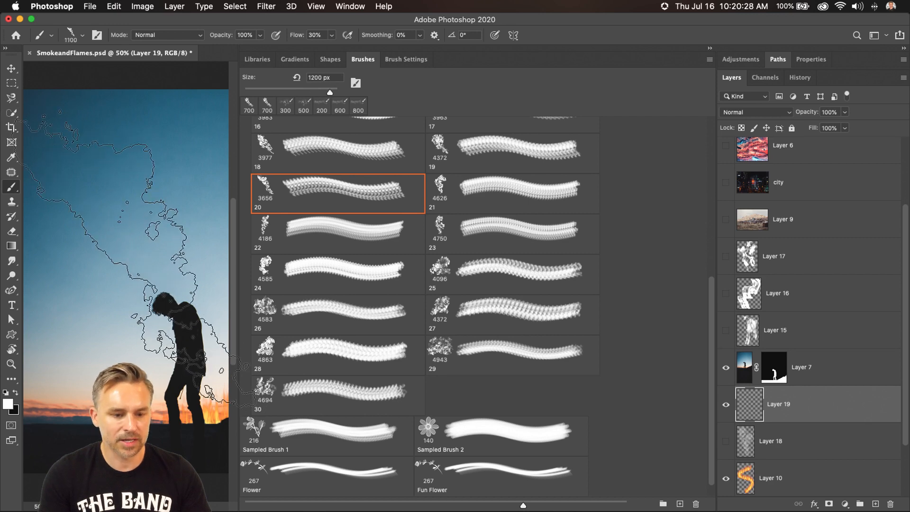
pyautogui.press('[')
pyautogui.press('[')
pyautogui.press('[')
# Stamp one smoke plume rising beside the man's head on Layer 19, with the brush angled at -17° and enlarged to 900 px
pyautogui.press('Right')
pyautogui.press('Right')
pyautogui.press('Right')
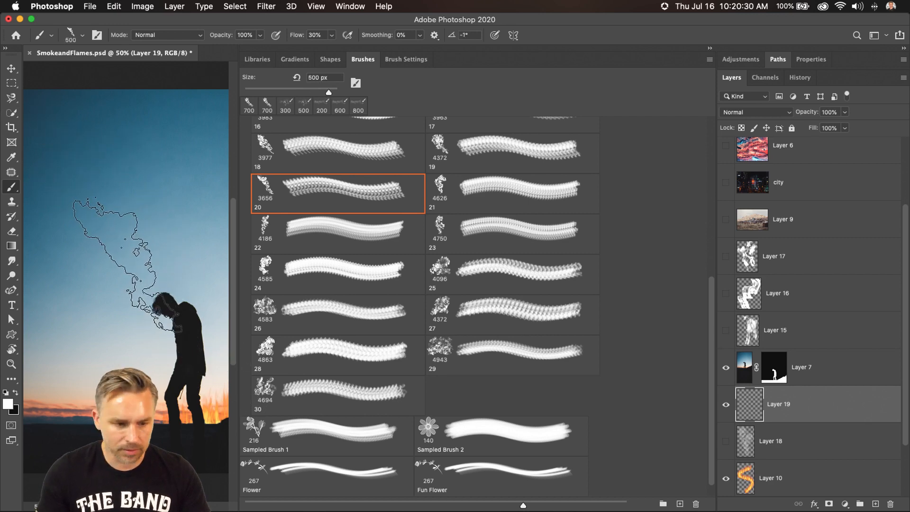
pyautogui.press('Right')
pyautogui.press('Right')
pyautogui.press('Right')
pyautogui.press('Right')
pyautogui.press('Right')
pyautogui.press('Right')
pyautogui.press('Right')
pyautogui.press('Right')
pyautogui.press('Right')
pyautogui.press('Right')
pyautogui.press('Right')
pyautogui.press('Right')
pyautogui.press('Right')
pyautogui.press('Right')
pyautogui.press(']')
pyautogui.press(']')
pyautogui.press(']')
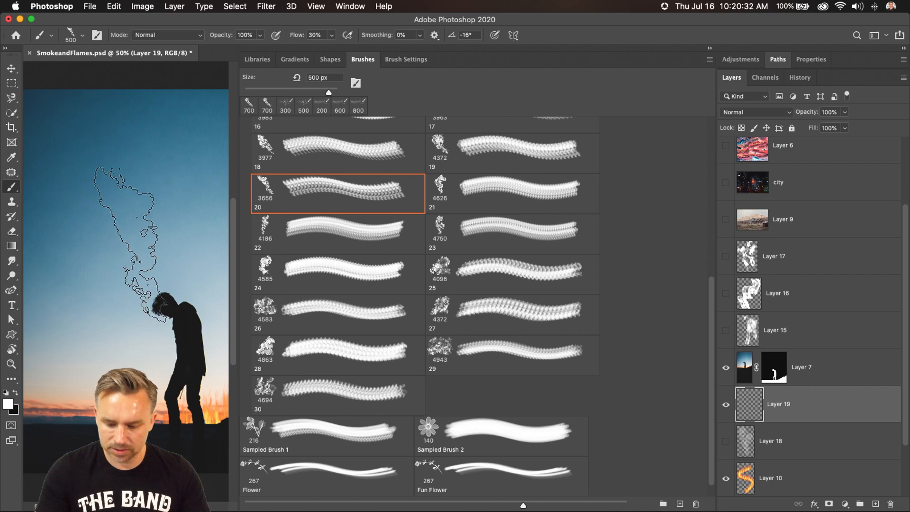
pyautogui.press(']')
pyautogui.click(122, 237)
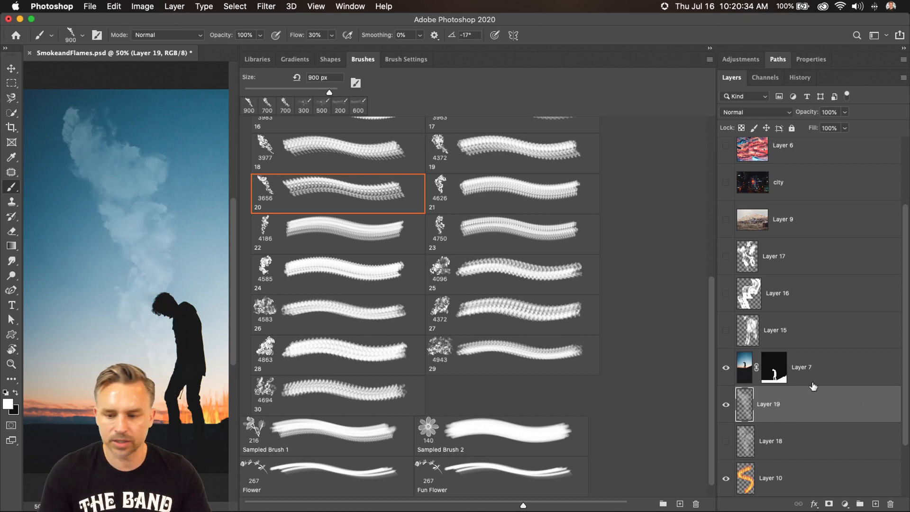
# Show the Layer 18 smoke again and add an empty layer above Layer 19
pyautogui.click(725, 442)
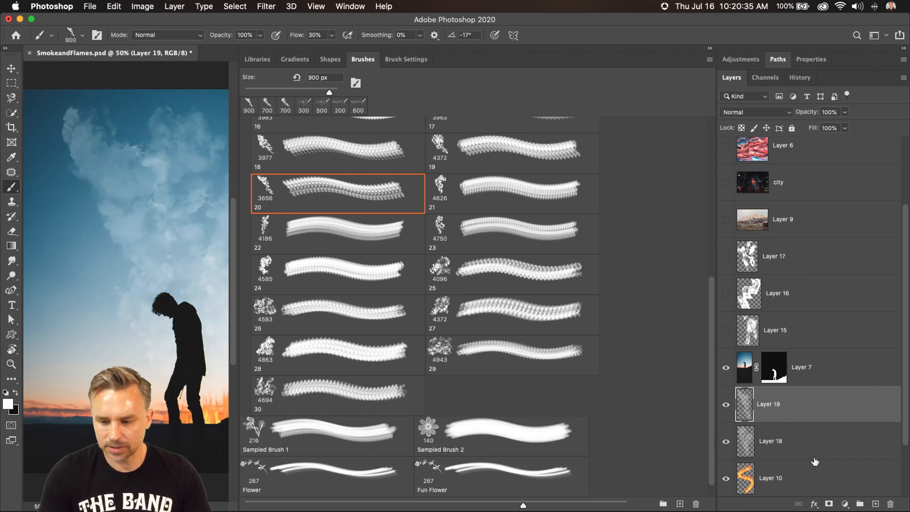
pyautogui.click(876, 505)
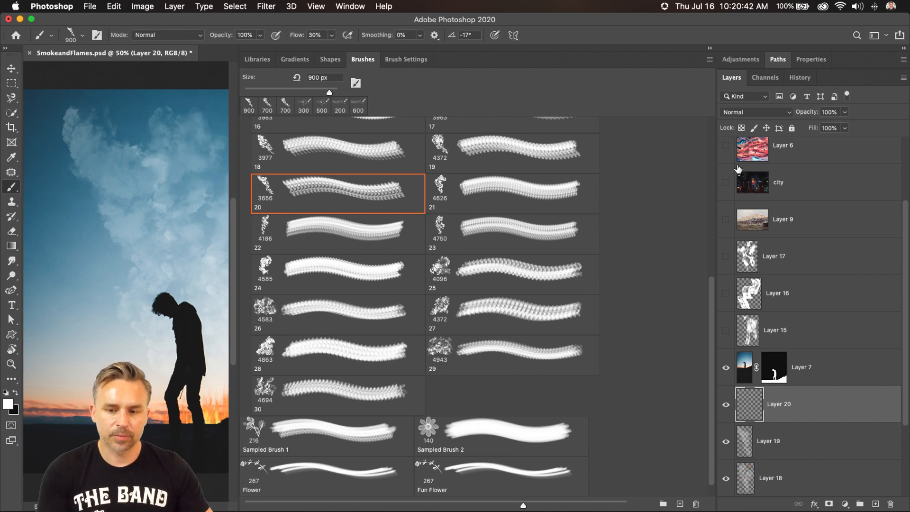
# Switch to Chrome and look over the smoke brush sets on Brusheezy and the brush packs on Adobe's Photoshop brushes page
pyautogui.click(577, 503)
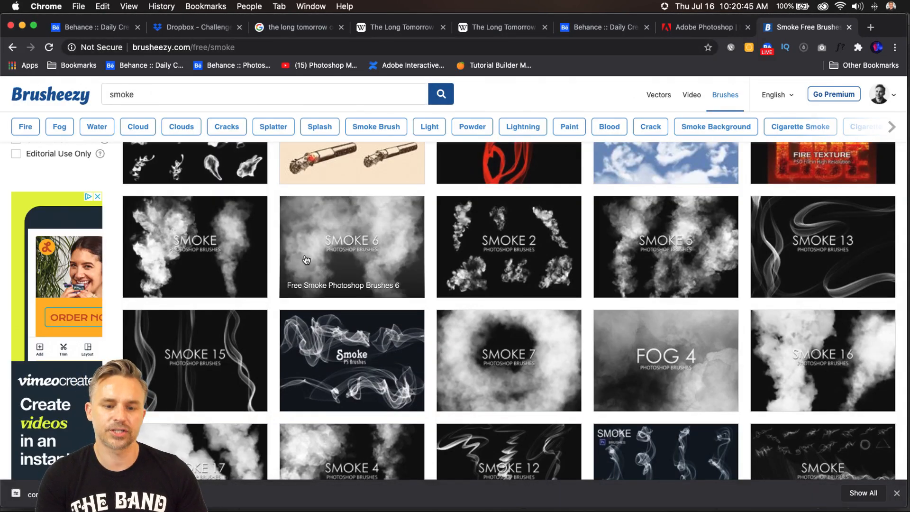
pyautogui.scroll(4, 306, 260)
pyautogui.scroll(-3, 306, 259)
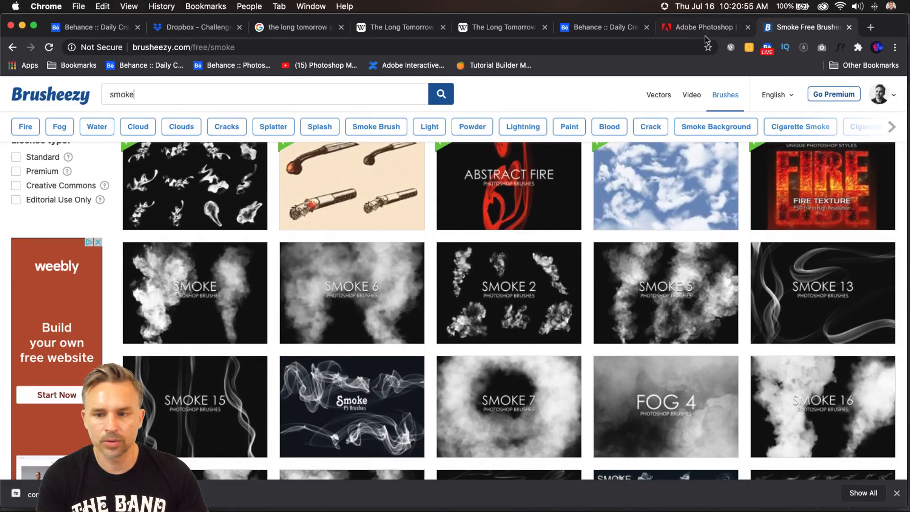
pyautogui.click(699, 31)
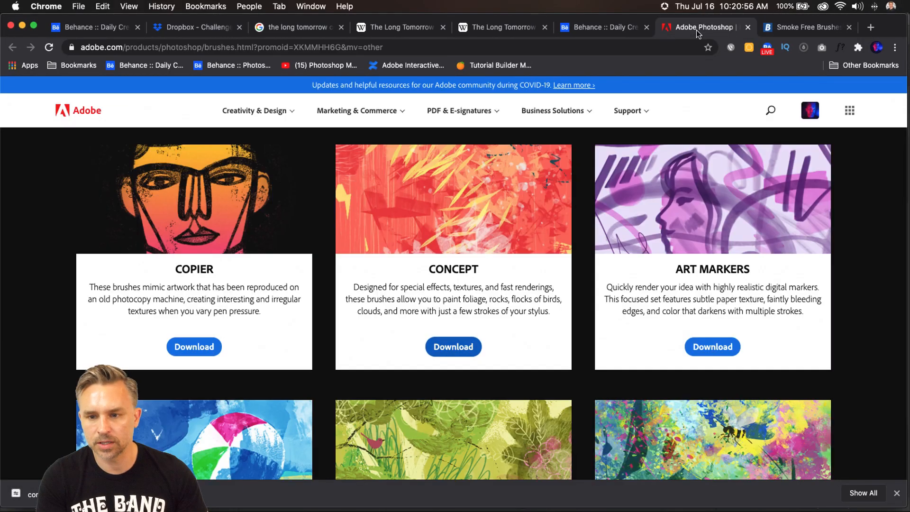
pyautogui.scroll(-5, 390, 270)
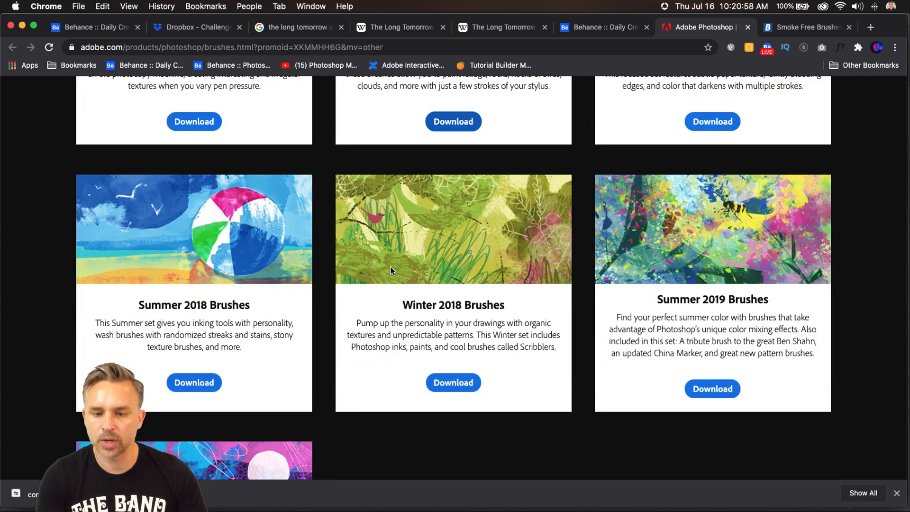
pyautogui.scroll(5, 390, 271)
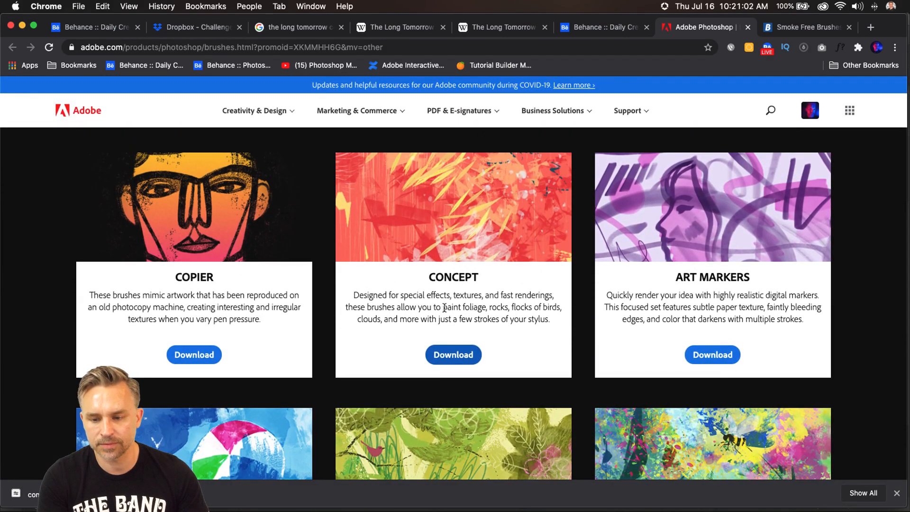
# Return to Photoshop and choose the Kyle's Concept Brushes - Foliage Mix brush from the concept 2 group
pyautogui.click(22, 26)
pyautogui.scroll(-1, 369, 229)
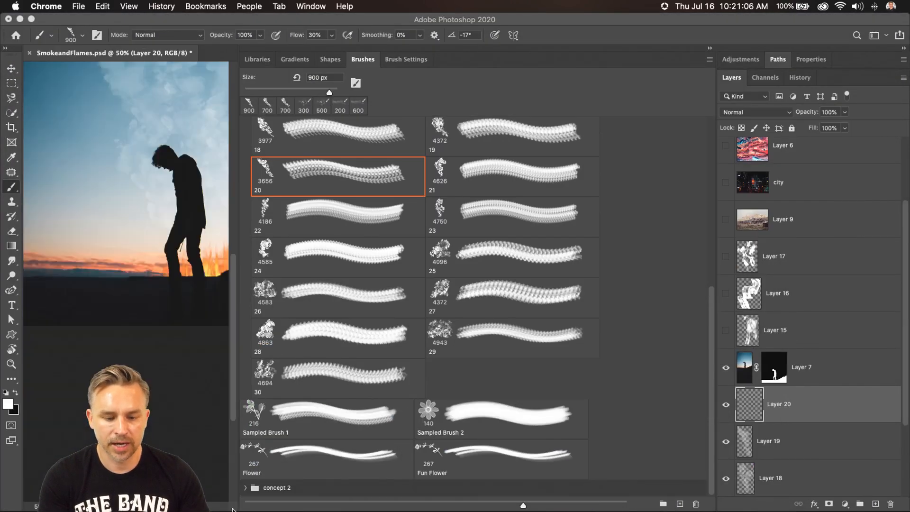
pyautogui.scroll(-8, 278, 447)
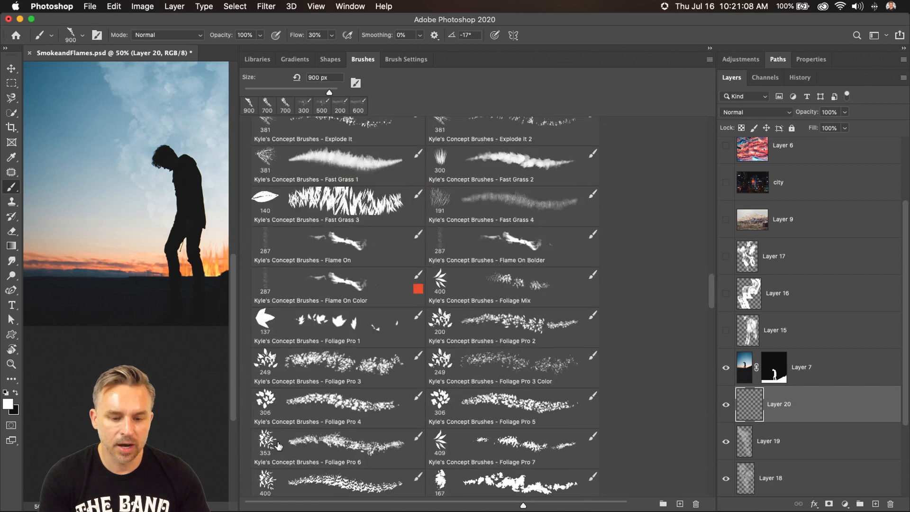
pyautogui.click(485, 285)
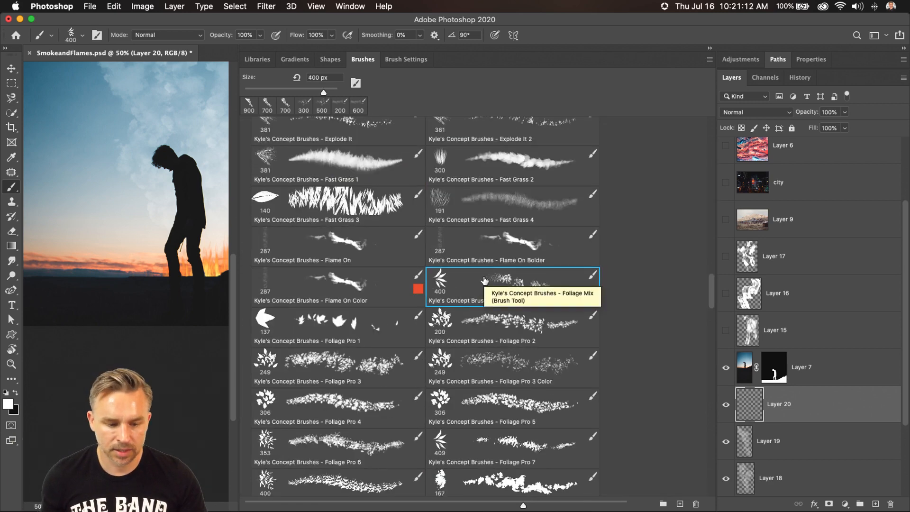
# With the Foliage Pro 8 brush at 200 px and a dark colour sampled from the ground, paint foliage along the horizon on a new layer
pyautogui.click(337, 482)
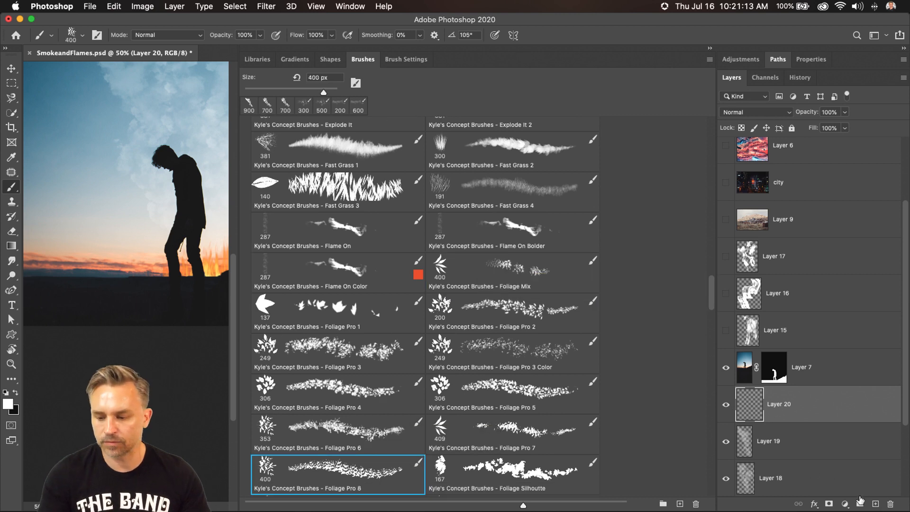
pyautogui.click(876, 504)
pyautogui.press('i')
pyautogui.click(99, 288)
pyautogui.press('b')
pyautogui.press('[')
pyautogui.press('[')
pyautogui.moveTo(80, 275)
pyautogui.mouseDown()
pyautogui.moveTo(147, 293)
pyautogui.moveTo(146, 283)
pyautogui.moveTo(161, 285)
pyautogui.moveTo(30, 252)
pyautogui.moveTo(73, 285)
pyautogui.moveTo(43, 284)
pyautogui.mouseUp()
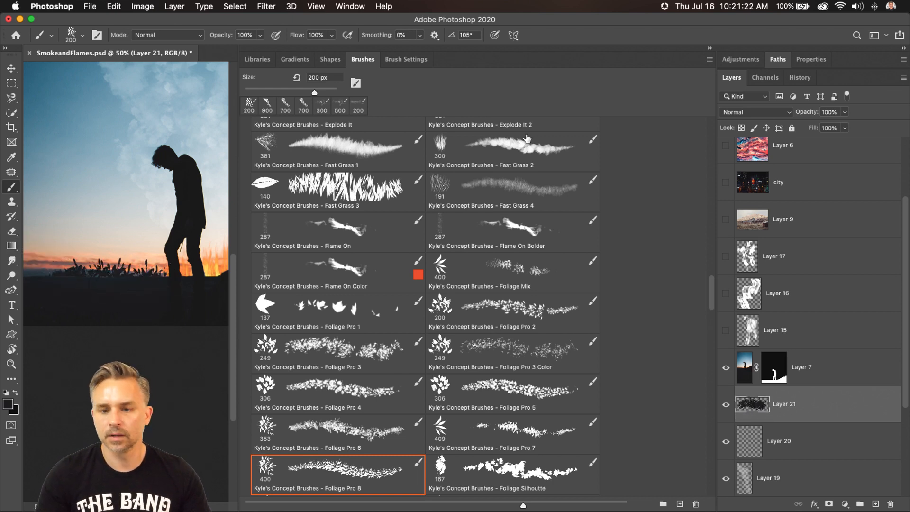
# Collapse the brush list and extend the Layer 21 foliage along the horizon toward the man and the image edge, reducing the brush to 90 px
pyautogui.click(709, 49)
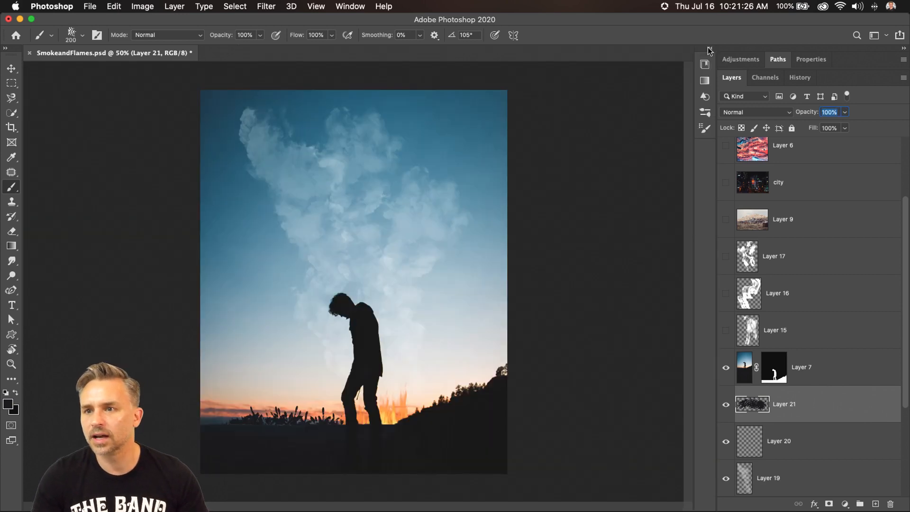
pyautogui.moveTo(345, 433)
pyautogui.mouseDown()
pyautogui.moveTo(383, 437)
pyautogui.moveTo(325, 433)
pyautogui.mouseUp()
pyautogui.press('[')
pyautogui.press('[')
pyautogui.moveTo(238, 427); pyautogui.dragTo(218, 430)
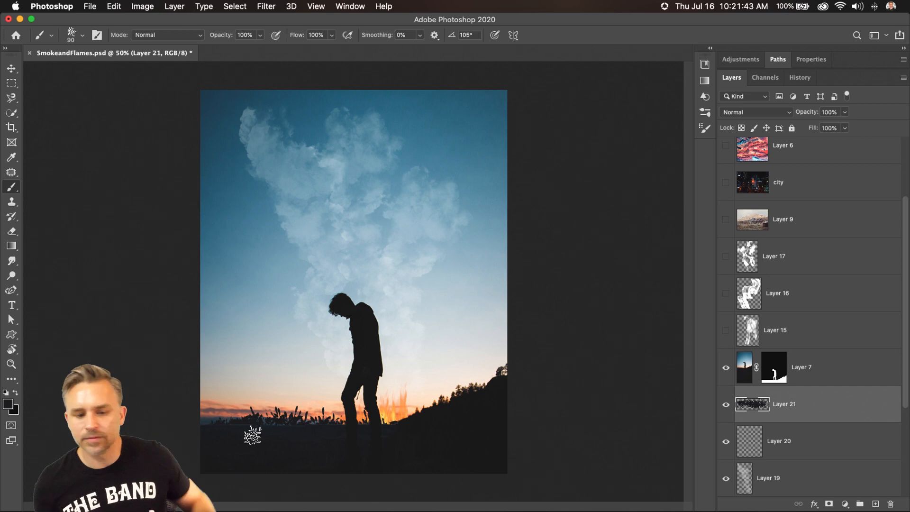
# Add the letter "O" in Anton Regular as a text layer above Layer 9
pyautogui.click(10, 69)
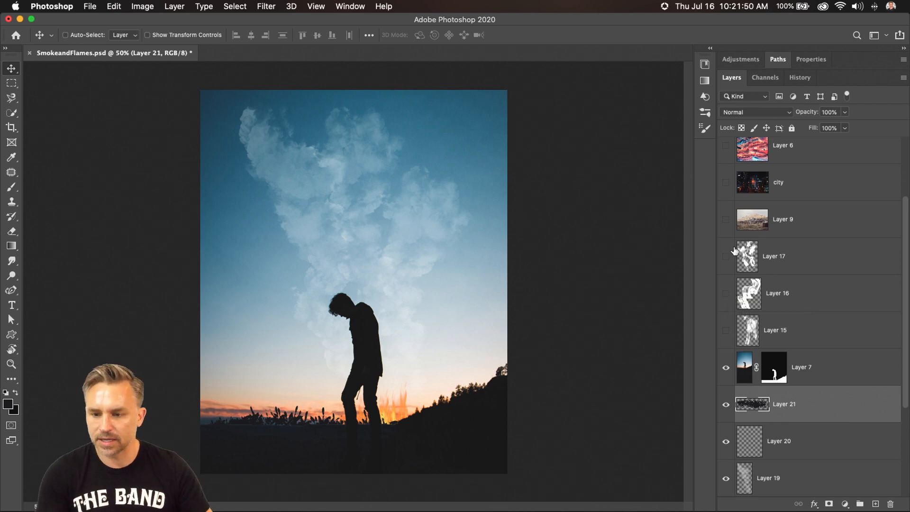
pyautogui.click(773, 227)
pyautogui.click(876, 505)
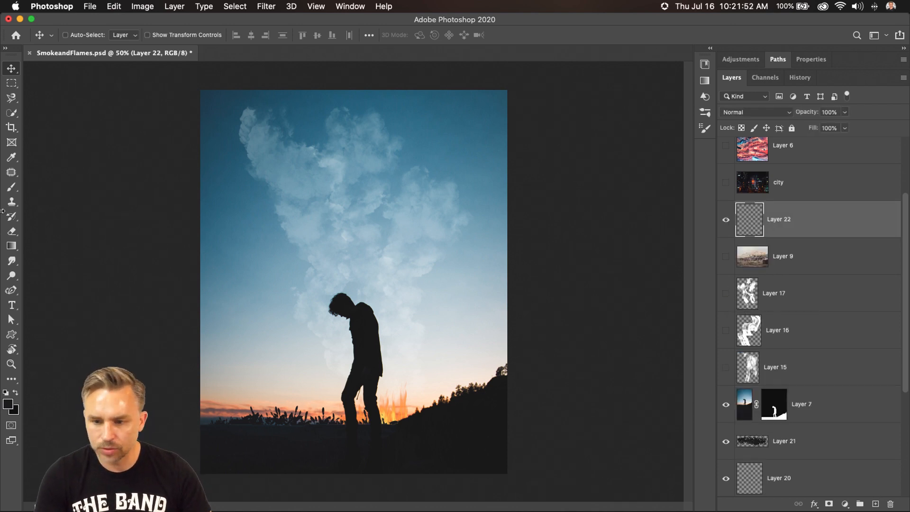
pyautogui.click(11, 305)
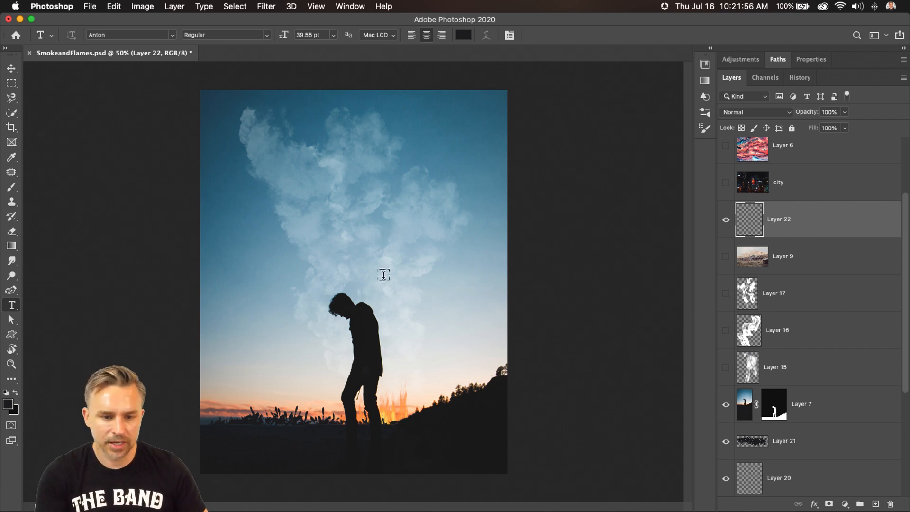
pyautogui.click(311, 251)
pyautogui.write('O')
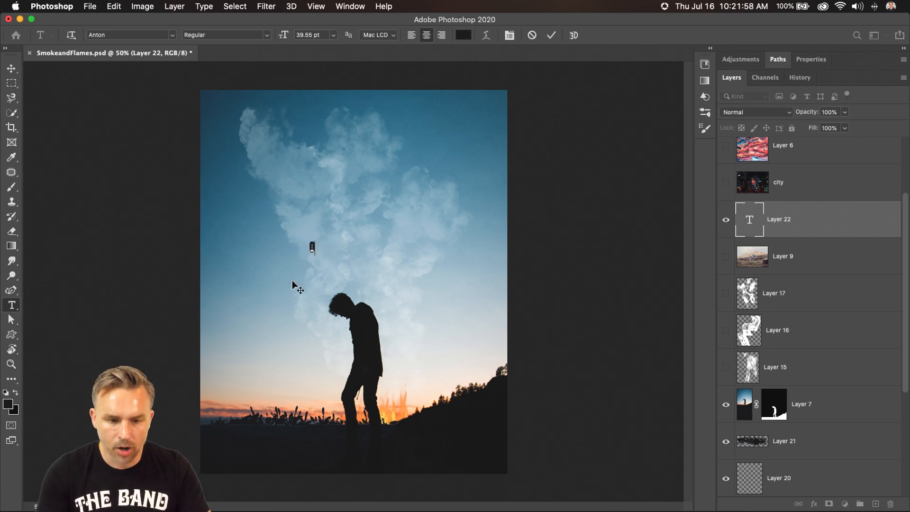
pyautogui.click(11, 68)
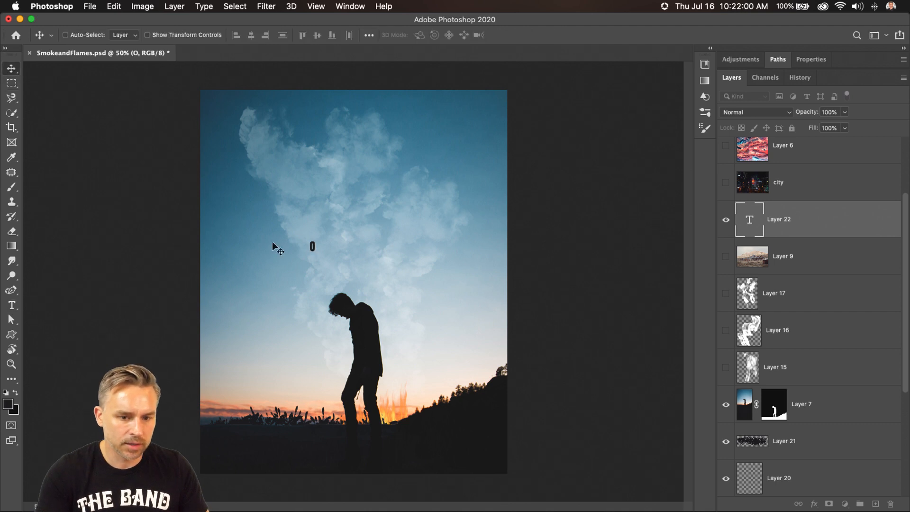
# Enlarge the letter O and place it in the sky just above the man's head
pyautogui.hotkey('ctrl', 't')
pyautogui.moveTo(316, 251); pyautogui.dragTo(411, 378)
pyautogui.press('Return')
pyautogui.moveTo(307, 307); pyautogui.dragTo(365, 238)
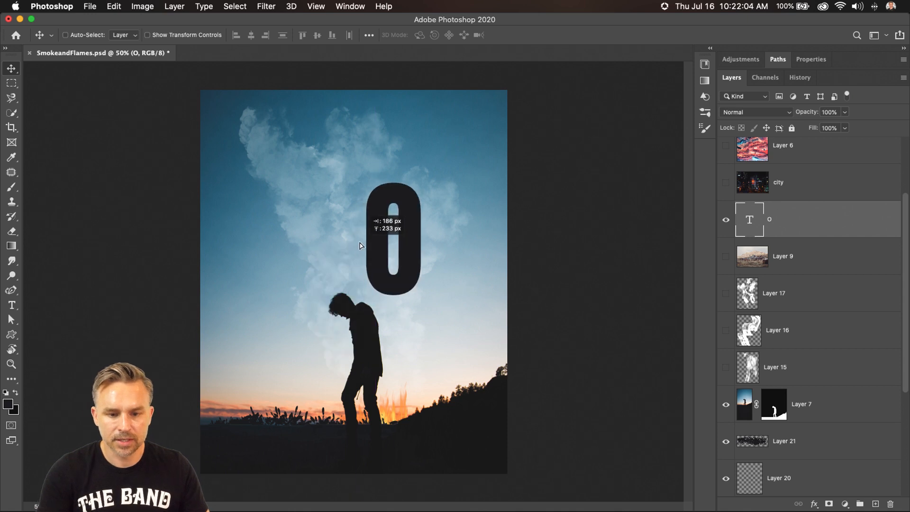
# Load the O's outline as a selection, add an empty layer, and convert the selection into a path saved as "O"
pyautogui.keyDown('super'); pyautogui.click(749, 220); pyautogui.keyUp('super')
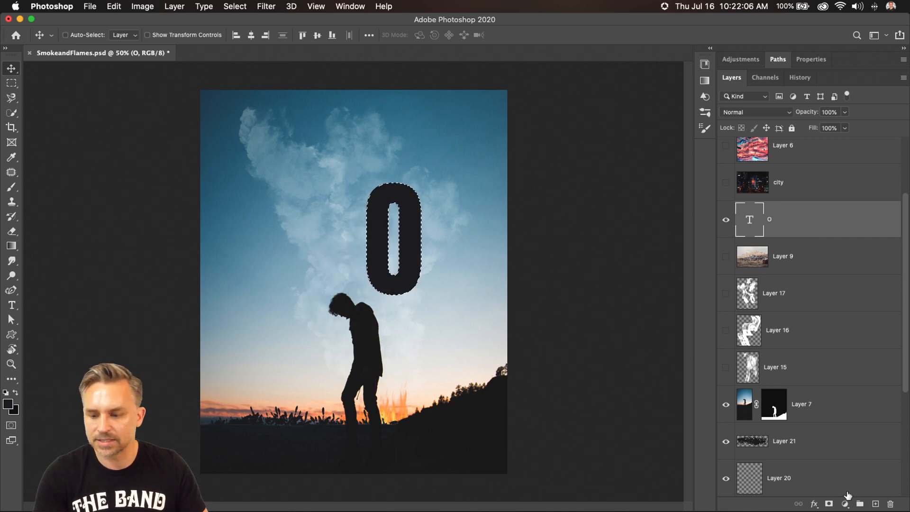
pyautogui.click(875, 504)
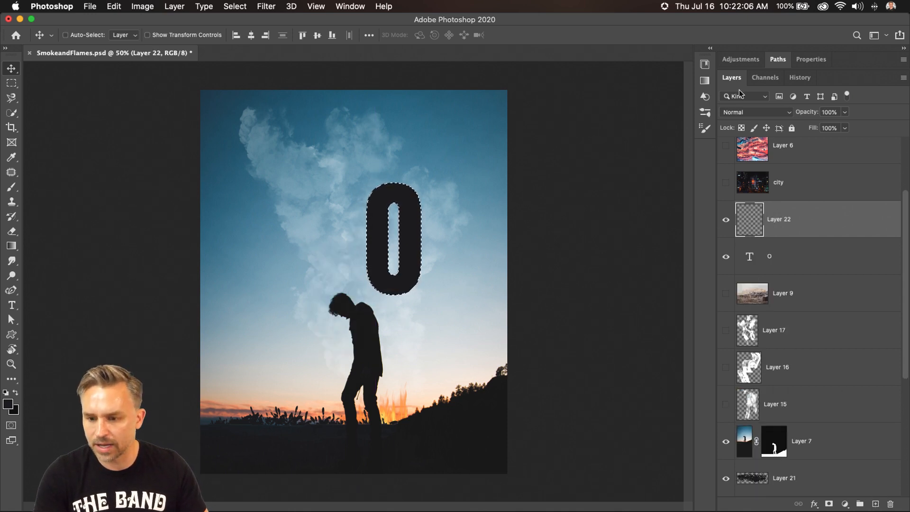
pyautogui.click(778, 59)
pyautogui.click(842, 184)
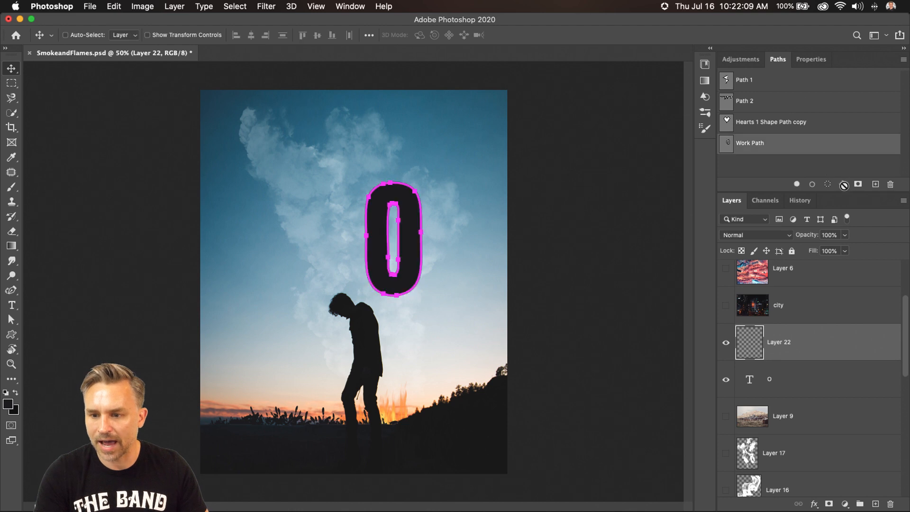
pyautogui.doubleClick(746, 146)
pyautogui.write('o')
pyautogui.press('Return')
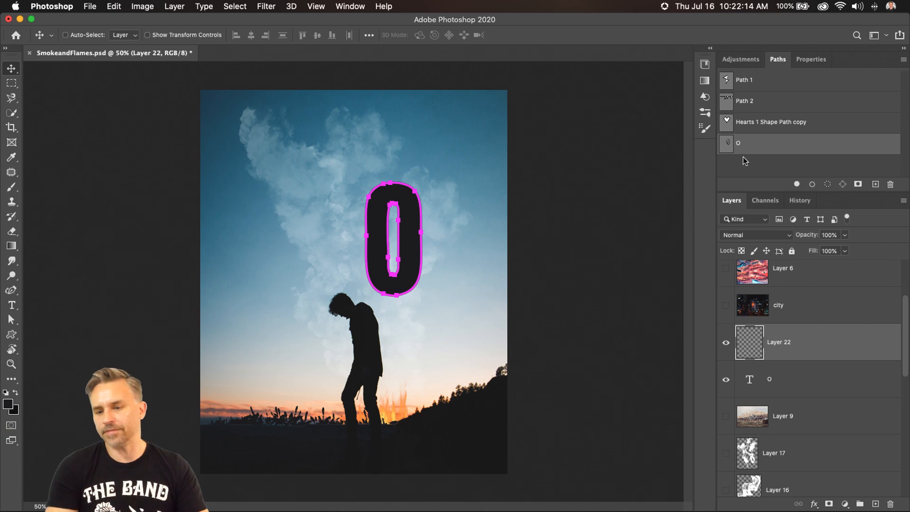
# Hide the O text layer and open the Flame filter for Layer 22
pyautogui.click(726, 380)
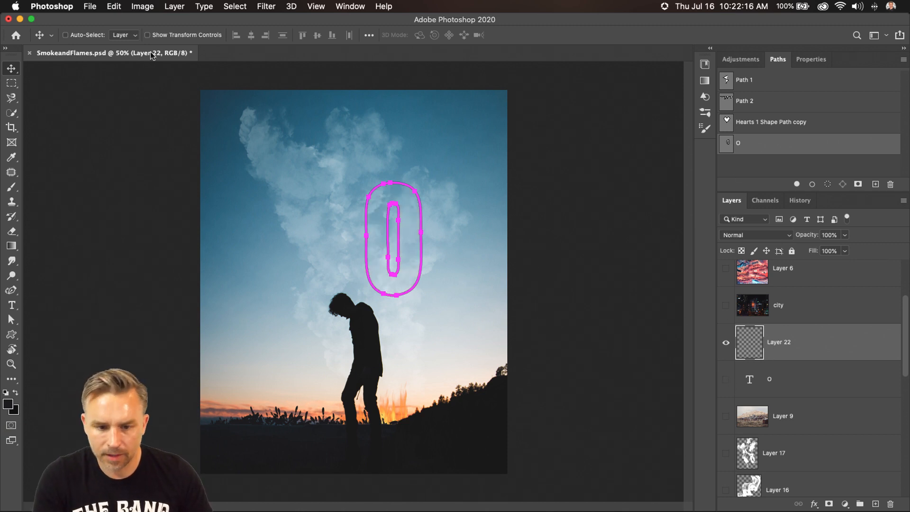
pyautogui.click(248, 6)
pyautogui.moveTo(266, 6)
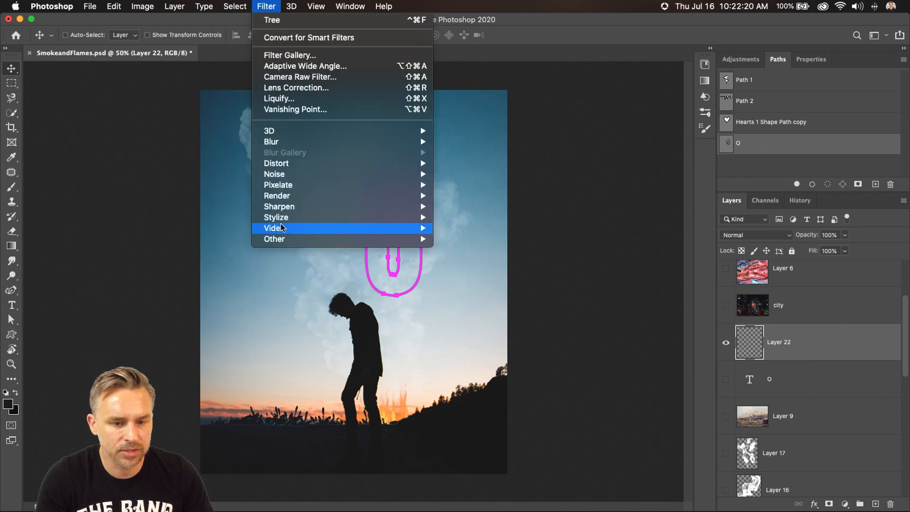
pyautogui.moveTo(285, 196)
pyautogui.click(439, 193)
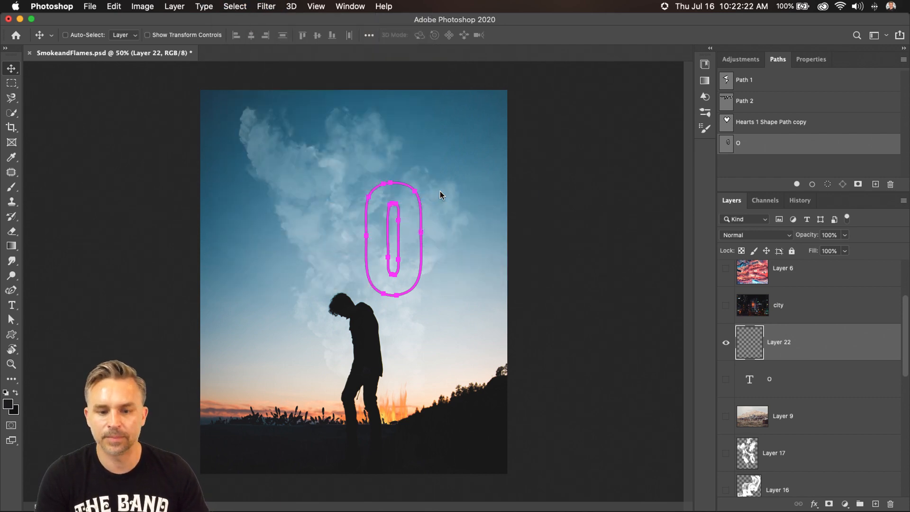
pyautogui.moveTo(366, 123); pyautogui.dragTo(486, 124)
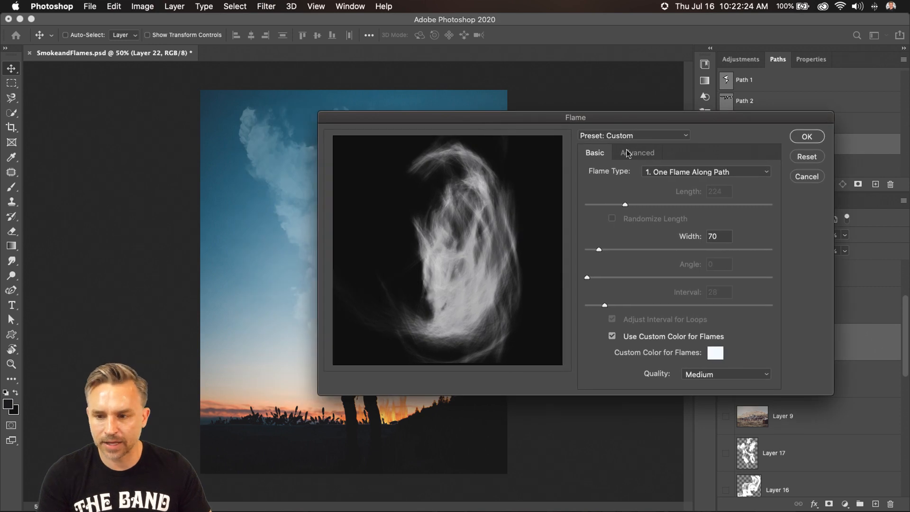
# Render flames along the O path from the Default preset with the flame length set to 133
pyautogui.click(800, 160)
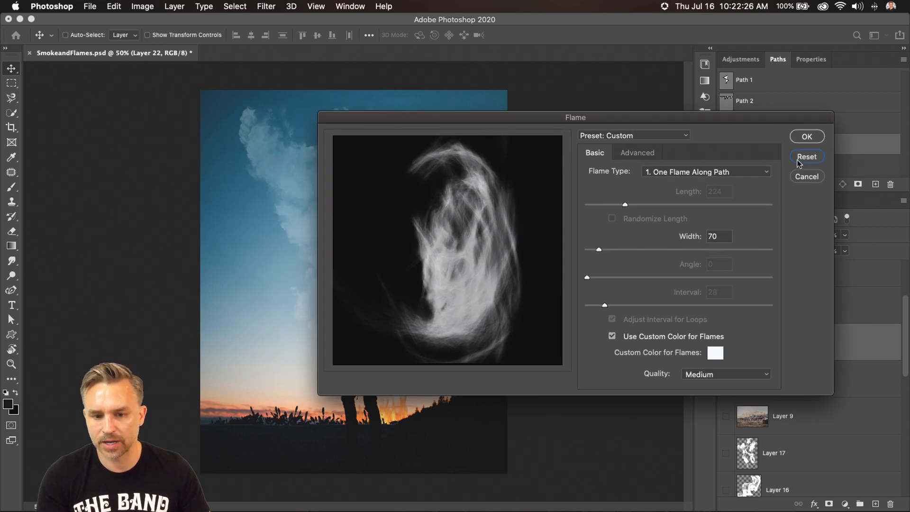
pyautogui.click(611, 135)
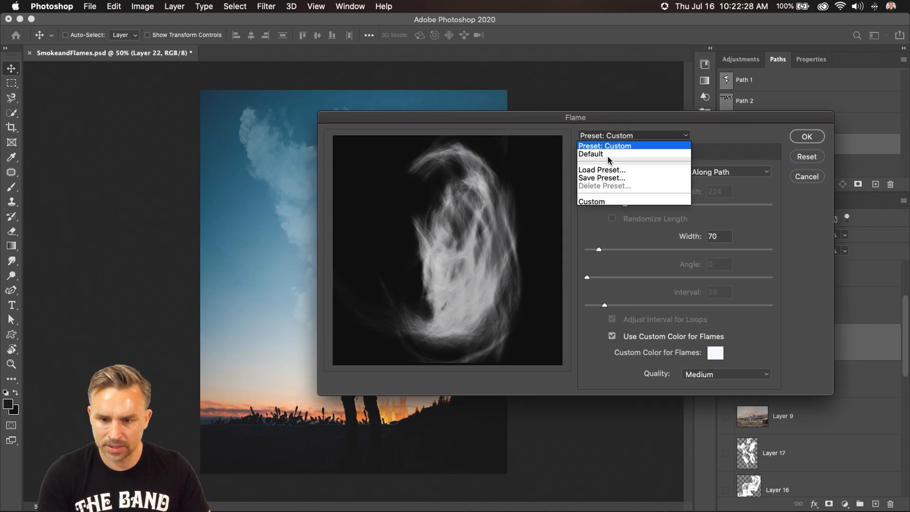
pyautogui.click(607, 153)
pyautogui.moveTo(376, 124); pyautogui.dragTo(528, 128)
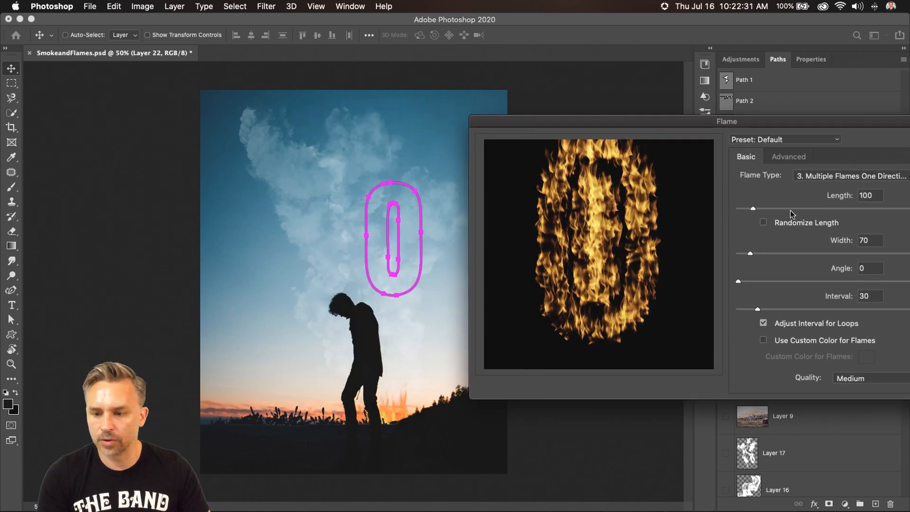
pyautogui.click(759, 209)
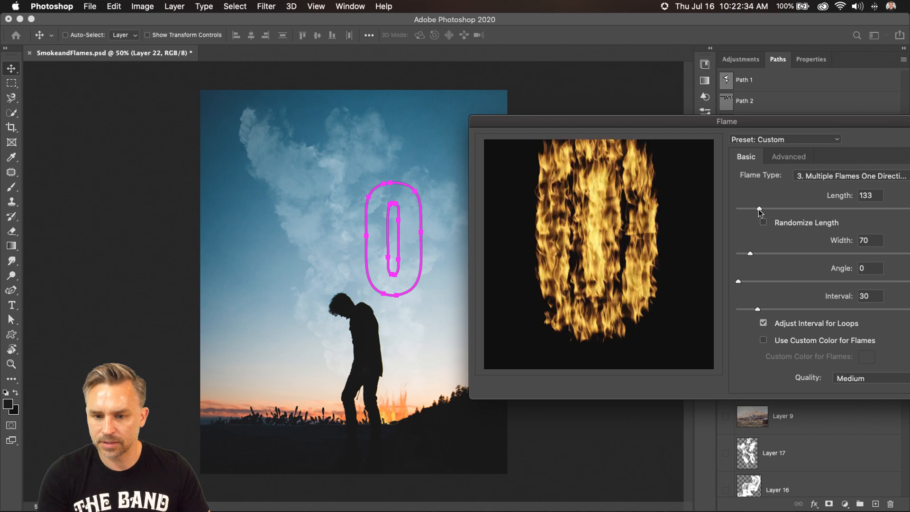
pyautogui.moveTo(744, 120); pyautogui.dragTo(681, 125)
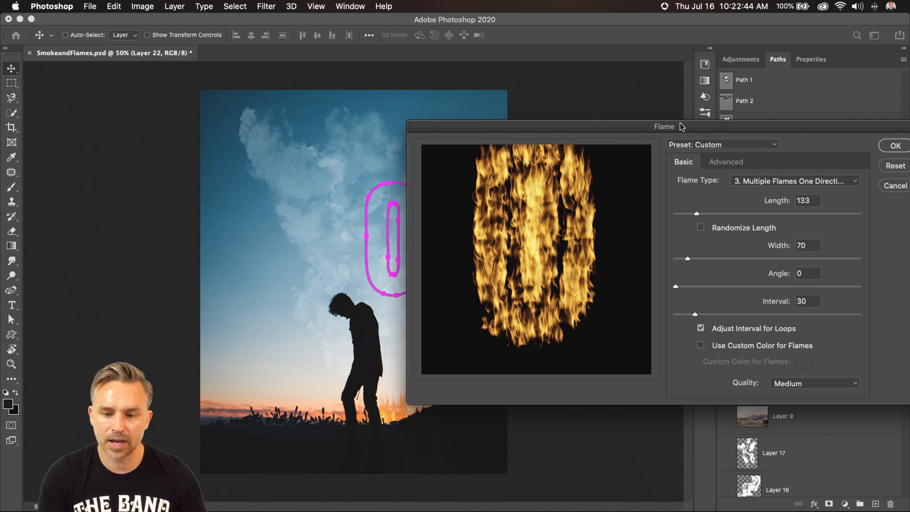
pyautogui.click(893, 146)
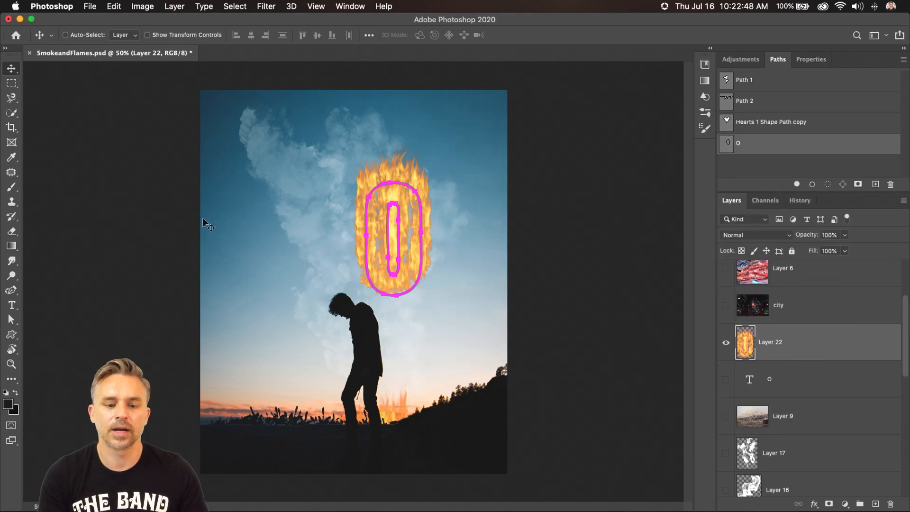
# Deselect the O path, move the flaming letter down over the man, and collapse the path list
pyautogui.click(782, 162)
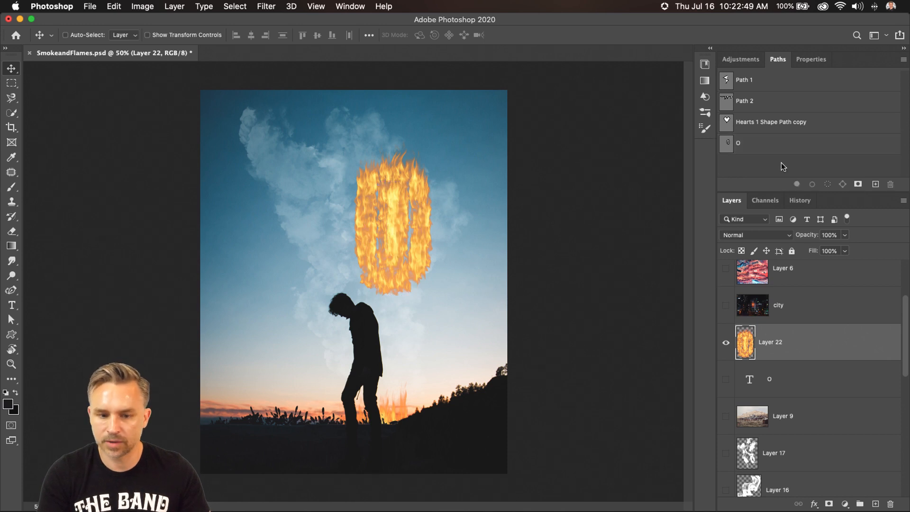
pyautogui.moveTo(402, 226); pyautogui.dragTo(371, 322)
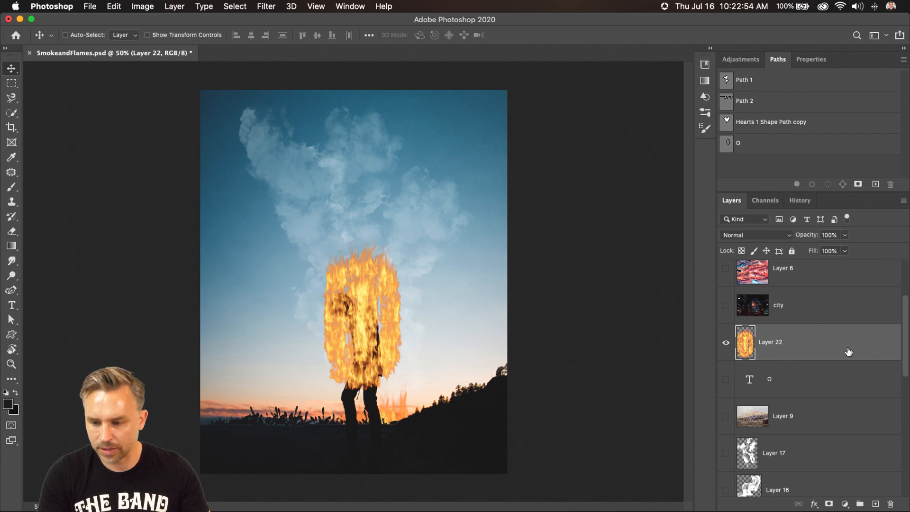
pyautogui.scroll(-3, 849, 351)
pyautogui.doubleClick(841, 61)
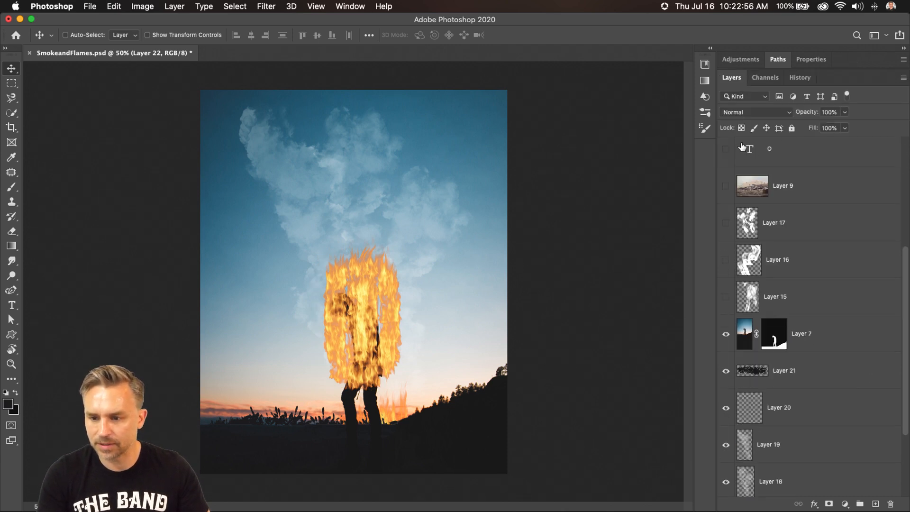
# Place flame Layer 22 directly beneath the O text layer and hide it
pyautogui.scroll(2, 768, 166)
pyautogui.moveTo(783, 151); pyautogui.dragTo(782, 190)
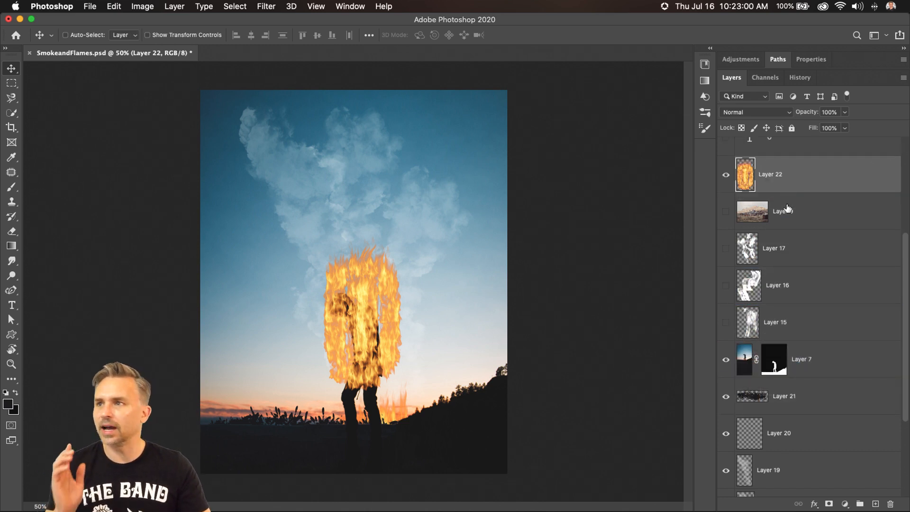
pyautogui.click(725, 180)
# Duplicate smoke Layers 18 and 19 to thicken the smoke, and group all four smoke layers
pyautogui.scroll(-5, 780, 332)
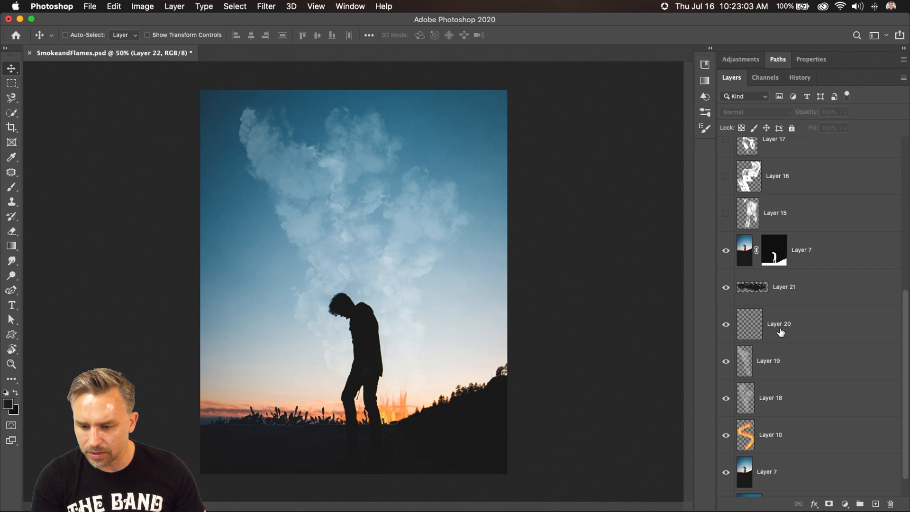
pyautogui.click(795, 413)
pyautogui.keyDown('shift'); pyautogui.click(799, 369); pyautogui.keyUp('shift')
pyautogui.press('super+j')
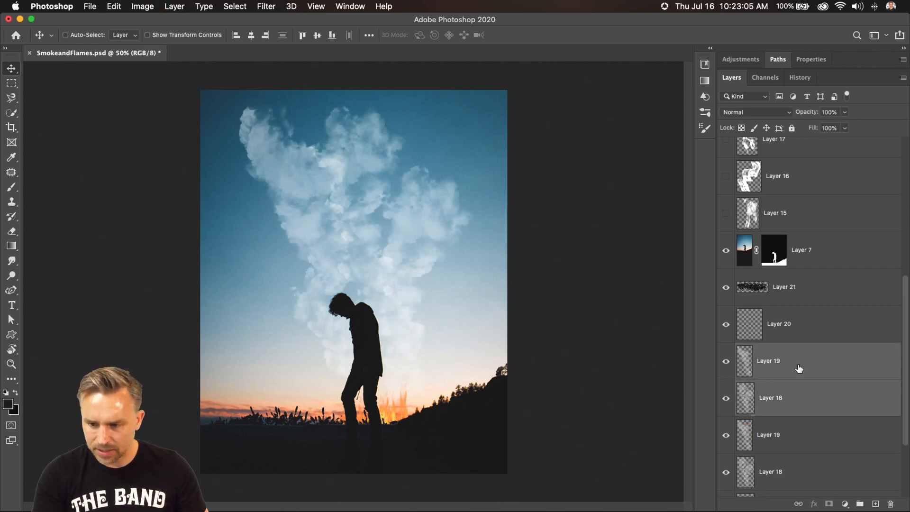
pyautogui.keyDown('shift'); pyautogui.click(788, 479); pyautogui.keyUp('shift')
pyautogui.click(798, 367)
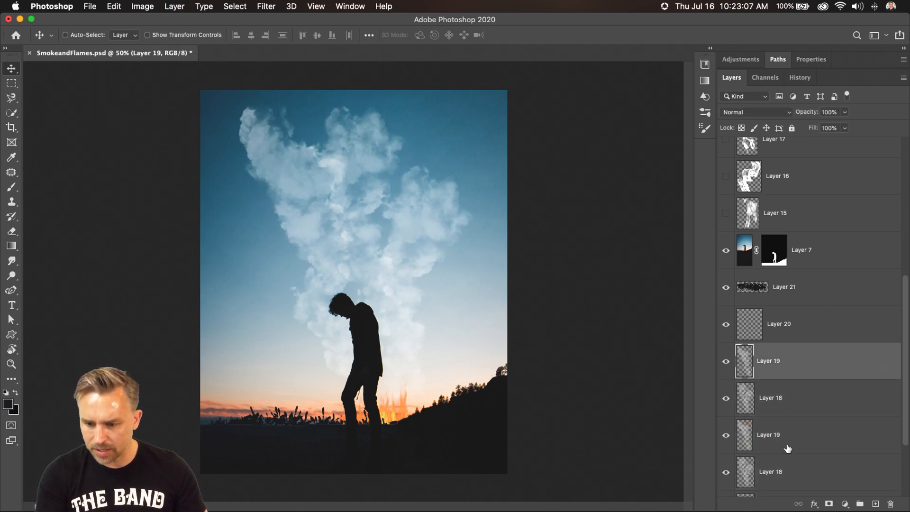
pyautogui.keyDown('shift'); pyautogui.click(788, 471); pyautogui.keyUp('shift')
pyautogui.press('super+g')
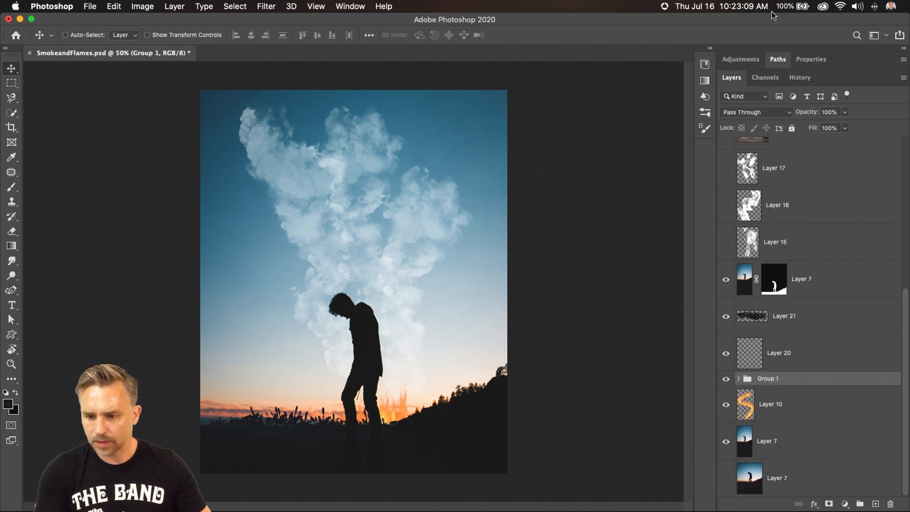
# Show the city layer and move it down the stack to between Layer 20 and Group 1, behind the masked man and foliage
pyautogui.rightClick(742, 228)
pyautogui.click(748, 167)
pyautogui.scroll(8, 748, 167)
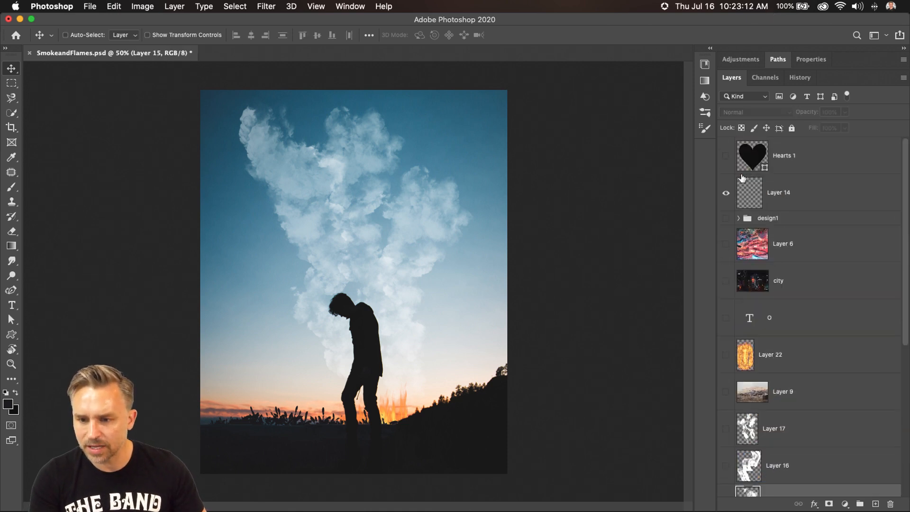
pyautogui.click(725, 281)
pyautogui.scroll(-2, 778, 296)
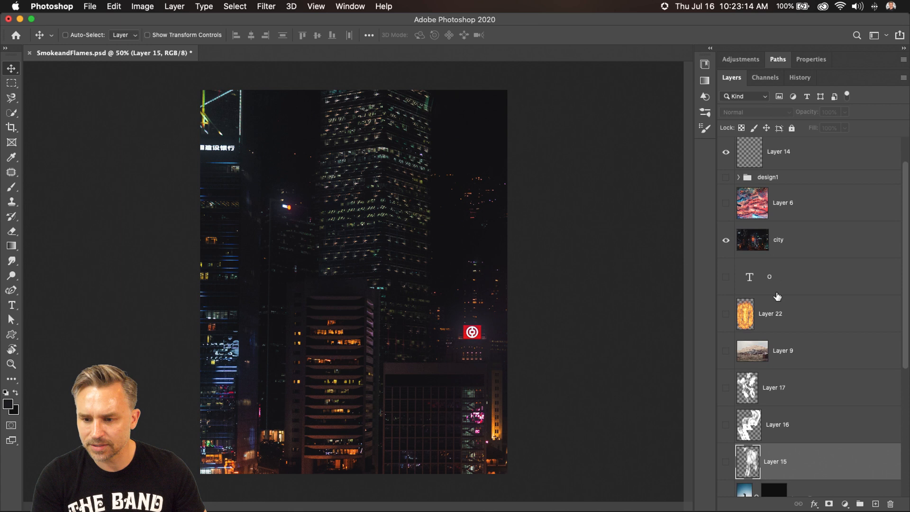
pyautogui.moveTo(786, 244); pyautogui.dragTo(788, 410)
pyautogui.scroll(-3, 788, 413)
pyautogui.moveTo(800, 308); pyautogui.dragTo(795, 370)
pyautogui.scroll(-3, 807, 430)
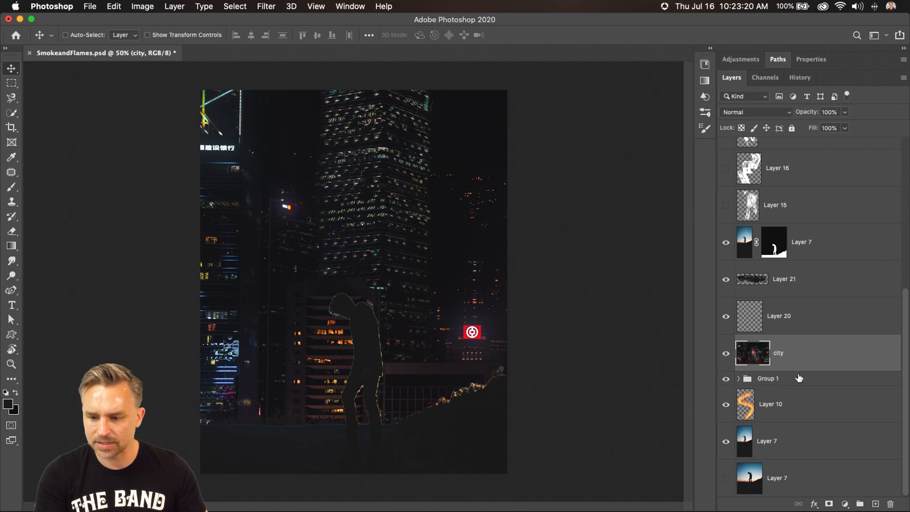
# Clip the city layer to the Group 1 smoke and shift the city image inside the smoke shapes
pyautogui.keyDown('alt'); pyautogui.click(799, 372); pyautogui.keyUp('alt')
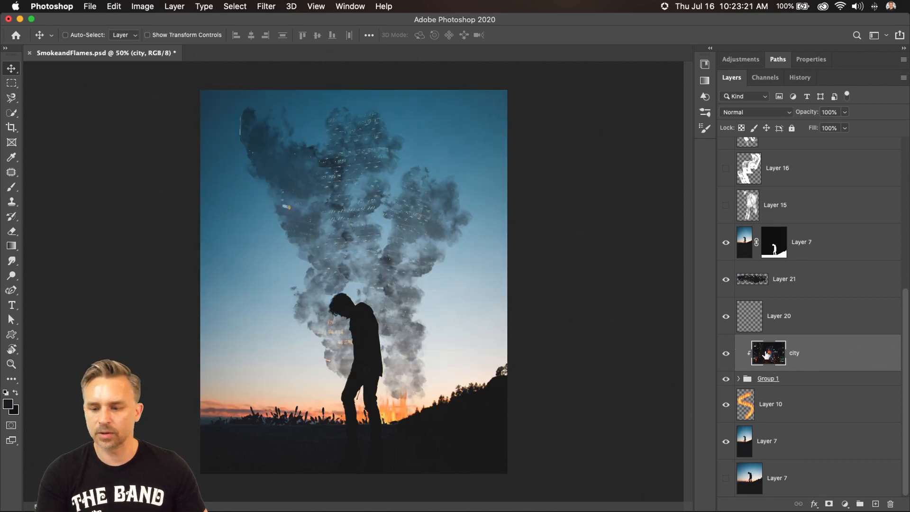
pyautogui.moveTo(179, 237); pyautogui.dragTo(186, 283)
pyautogui.moveTo(310, 300)
pyautogui.mouseDown()
pyautogui.moveTo(299, 215)
pyautogui.moveTo(301, 305)
pyautogui.mouseUp()
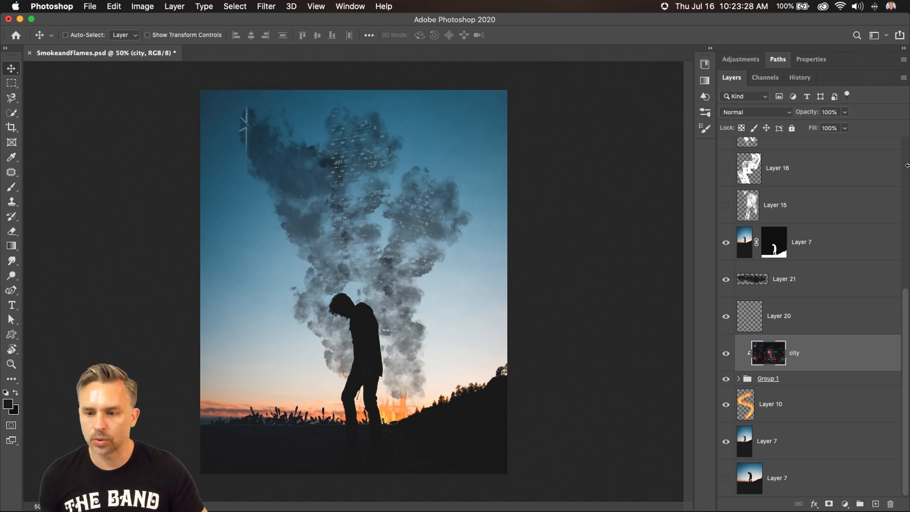
pyautogui.moveTo(130, 238); pyautogui.dragTo(153, 198)
# Scale the clipped city image to about 60% and reposition it so its buildings fill the smoke above the man
pyautogui.press('super+t')
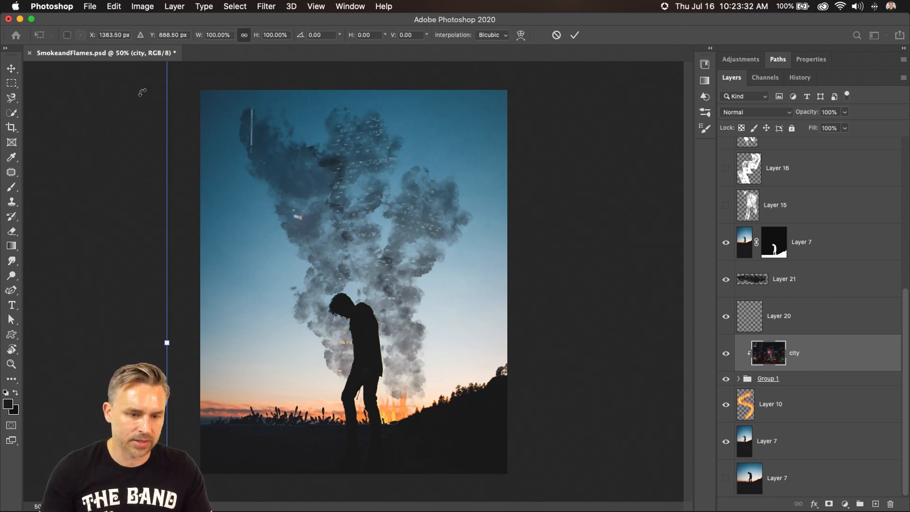
pyautogui.click(214, 34)
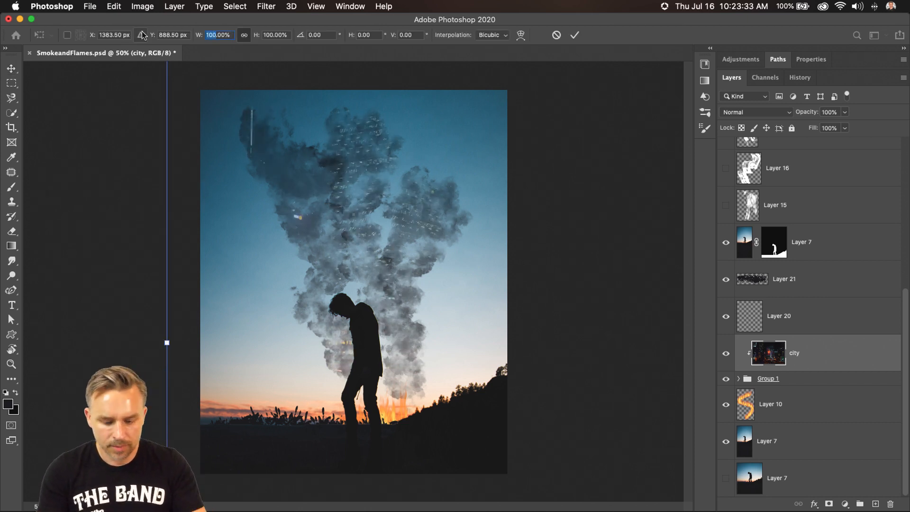
pyautogui.write('50')
pyautogui.press('Return')
pyautogui.moveTo(529, 274); pyautogui.dragTo(317, 165)
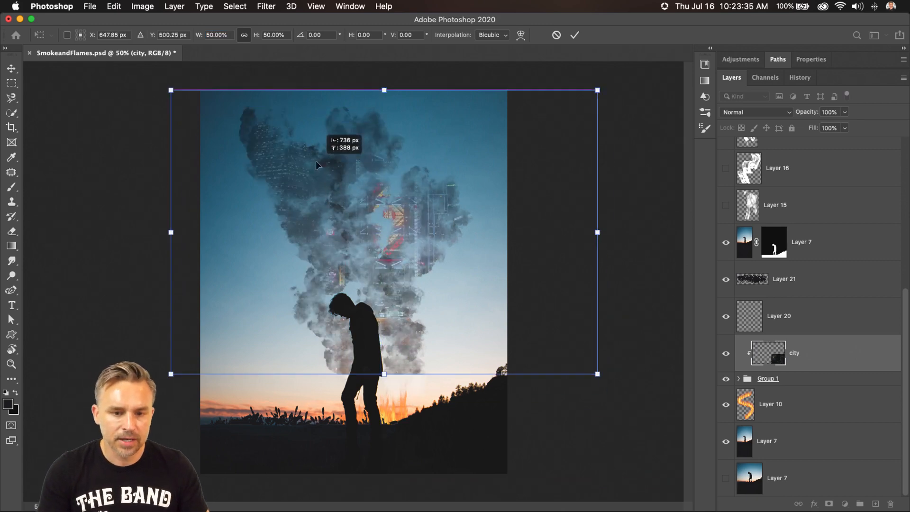
pyautogui.moveTo(594, 375); pyautogui.dragTo(677, 431)
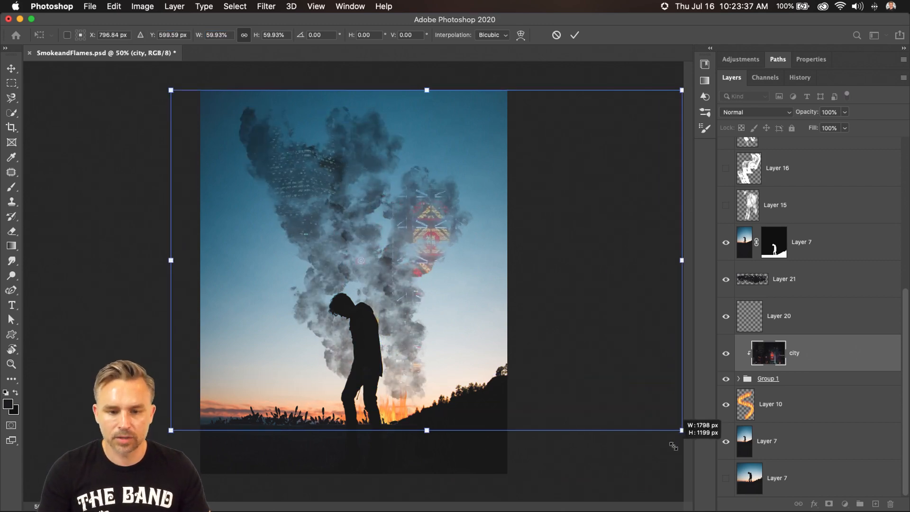
pyautogui.press('Return')
pyautogui.moveTo(418, 306); pyautogui.dragTo(349, 263)
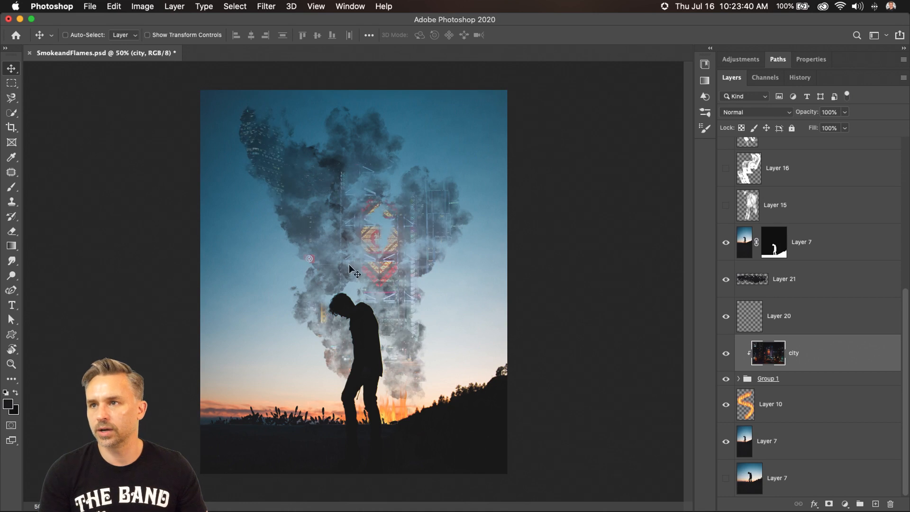
# Duplicate the Title group inside design1 and place the copy above design1, beneath Layer 14
pyautogui.scroll(5, 782, 165)
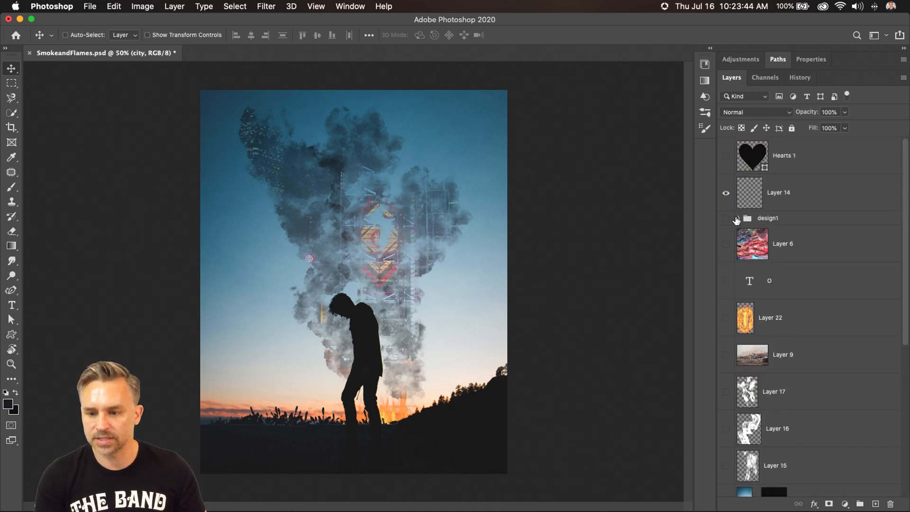
pyautogui.click(736, 219)
pyautogui.click(739, 219)
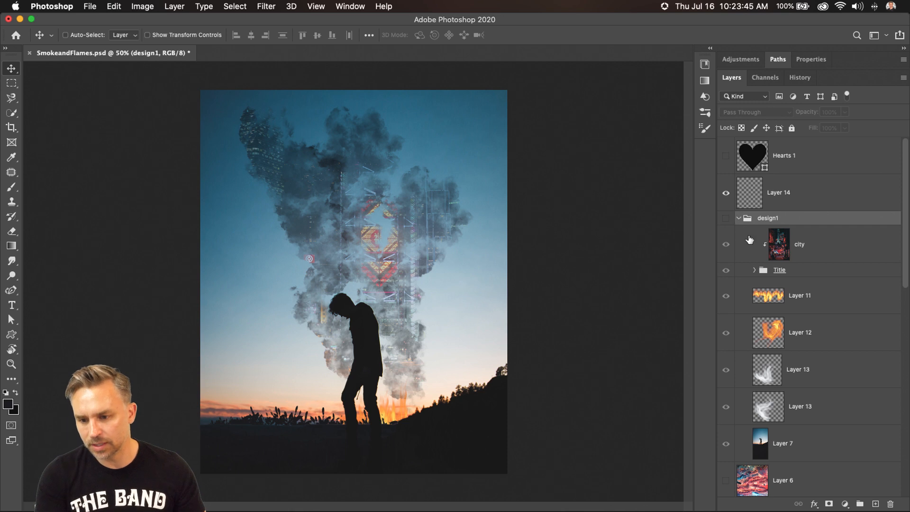
pyautogui.click(789, 270)
pyautogui.press('super+j')
pyautogui.moveTo(801, 271); pyautogui.dragTo(805, 210)
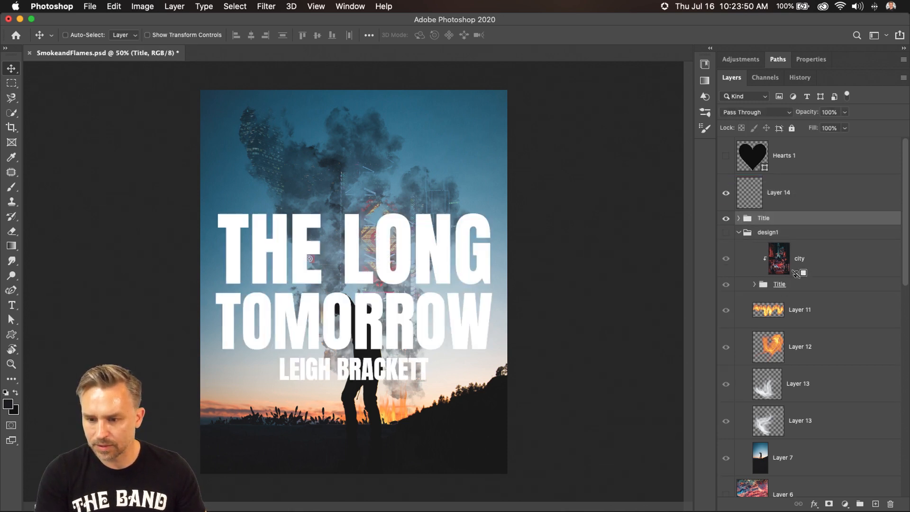
# Duplicate design1's city layer, place the copy above Layer 14, and collapse the design1 group
pyautogui.click(791, 266)
pyautogui.press('super+j')
pyautogui.moveTo(792, 263); pyautogui.dragTo(798, 178)
pyautogui.click(739, 270)
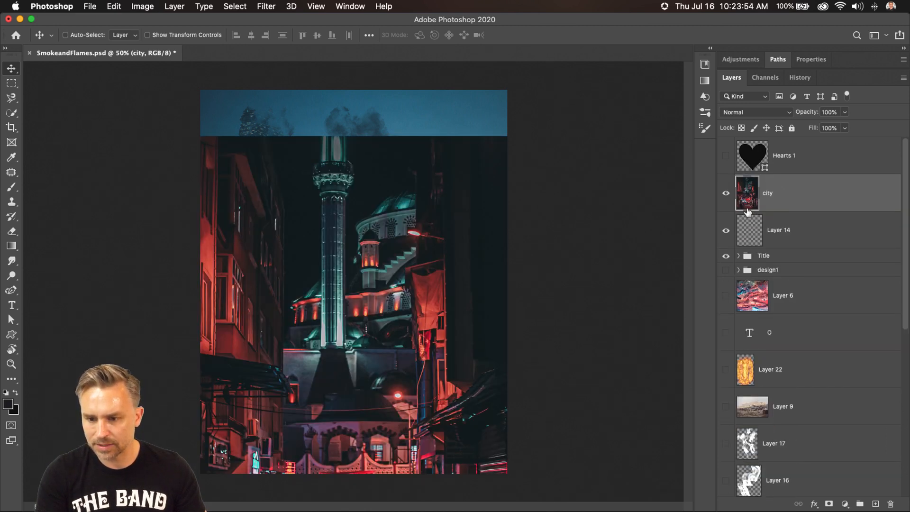
# Move the copied city layer, Layer 14 and the copied Title group down the stack to between Layer 20 and the clipped city
pyautogui.keyDown('shift'); pyautogui.click(795, 233); pyautogui.keyUp('shift')
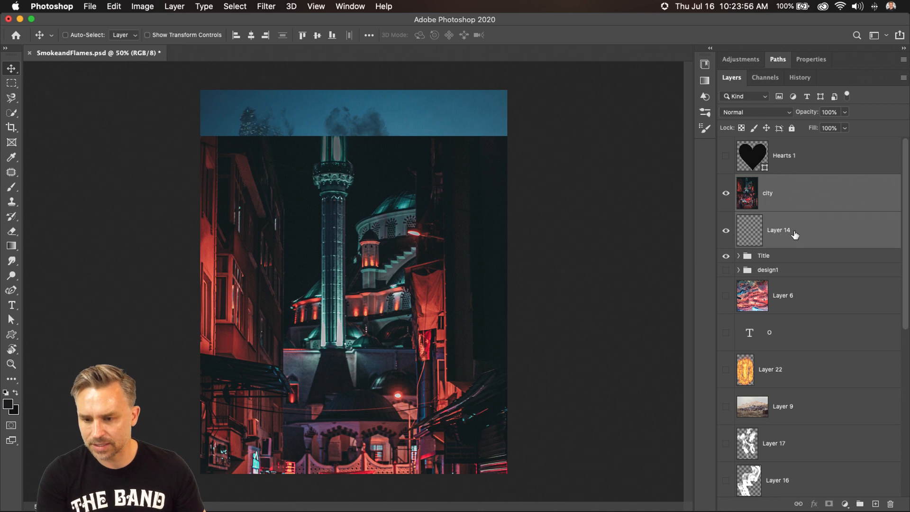
pyautogui.click(791, 256)
pyautogui.keyDown('shift'); pyautogui.click(791, 199); pyautogui.keyUp('shift')
pyautogui.moveTo(782, 256); pyautogui.dragTo(780, 335)
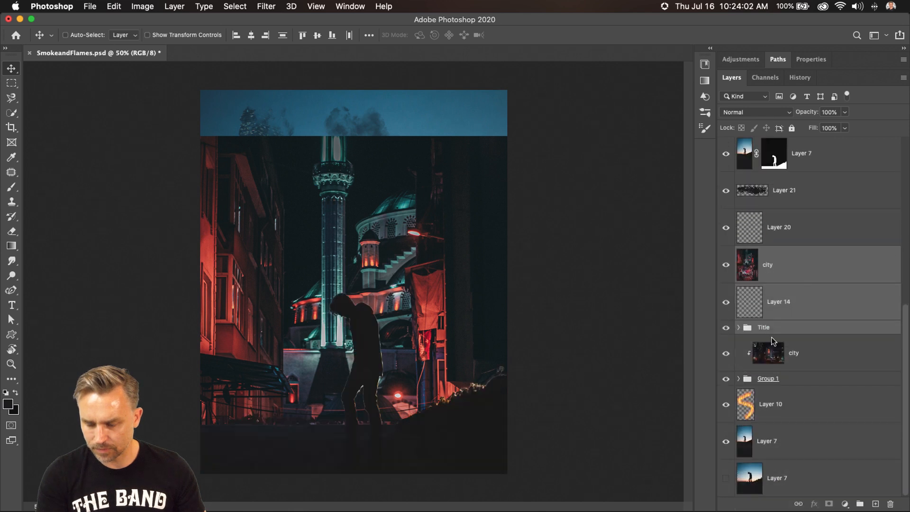
# Place the copied city layer directly beneath the Title group and clip it to the Group 1 smoke
pyautogui.click(779, 266)
pyautogui.moveTo(779, 265); pyautogui.dragTo(797, 332)
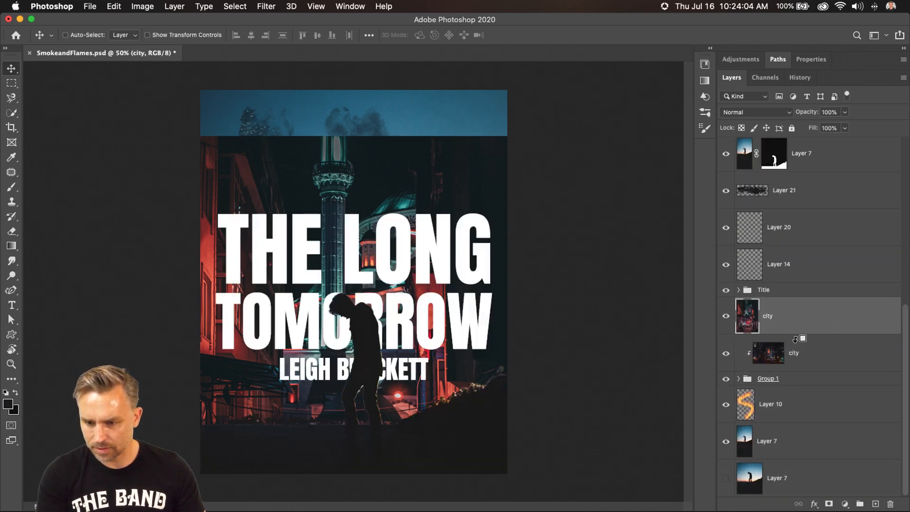
pyautogui.keyDown('alt'); pyautogui.click(799, 329); pyautogui.keyUp('alt')
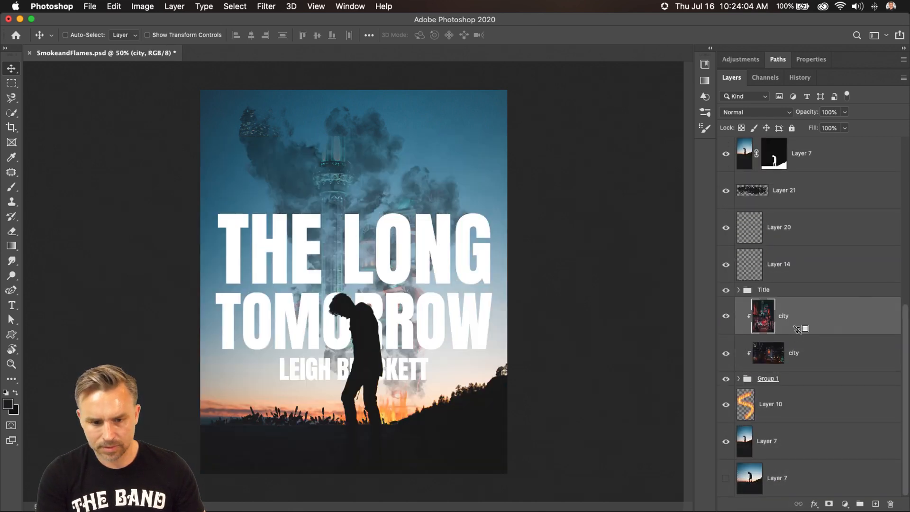
# Scale the copied Title group down to roughly half the cover's width and center it in the sky above the man
pyautogui.click(774, 293)
pyautogui.hotkey('ctrl', 't')
pyautogui.moveTo(215, 212); pyautogui.dragTo(290, 257)
pyautogui.moveTo(313, 322); pyautogui.dragTo(298, 203)
pyautogui.press('Return')
pyautogui.moveTo(338, 162); pyautogui.dragTo(321, 176)
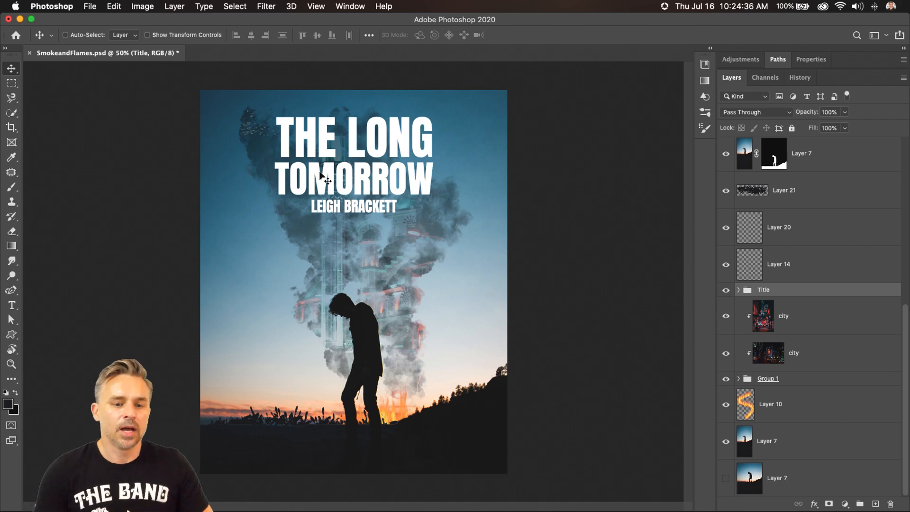
# Show the design1 group and quick-export the cover to the Desktop as SmokeandFlames.jpg
pyautogui.scroll(10, 830, 187)
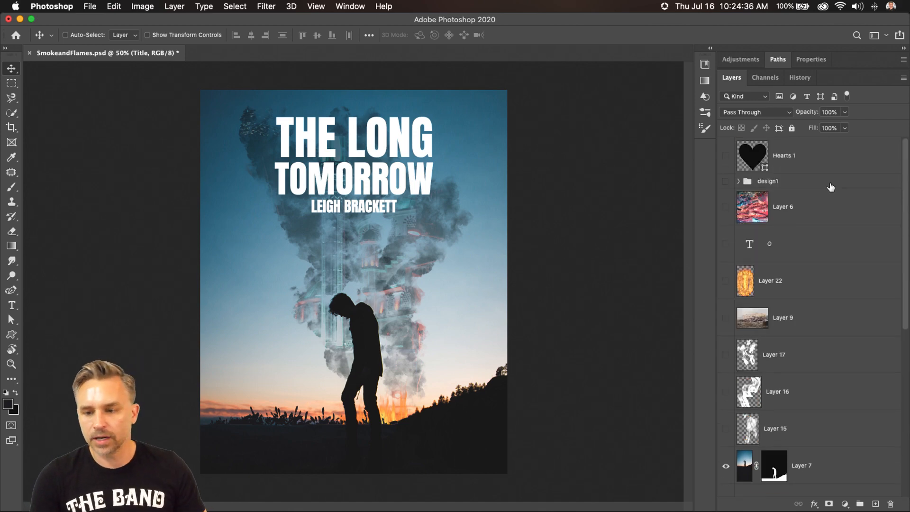
pyautogui.click(726, 181)
pyautogui.click(772, 184)
pyautogui.click(93, 7)
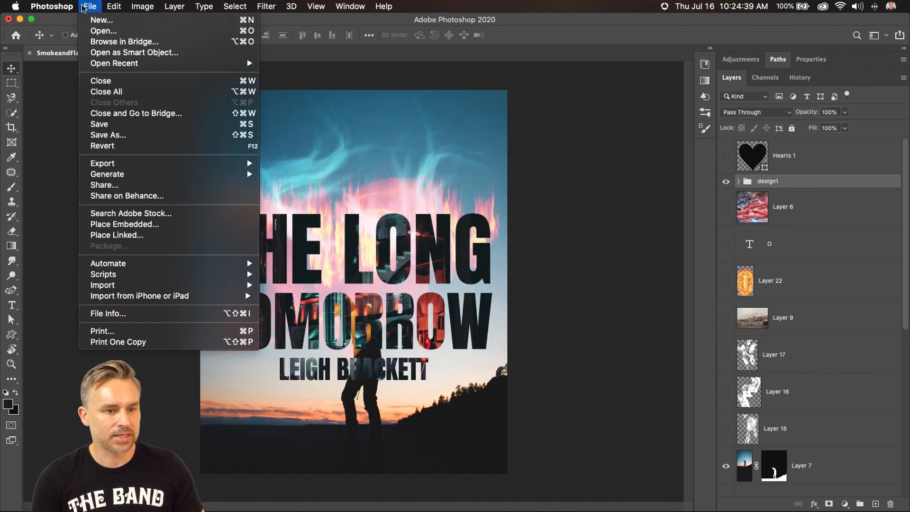
pyautogui.moveTo(157, 164)
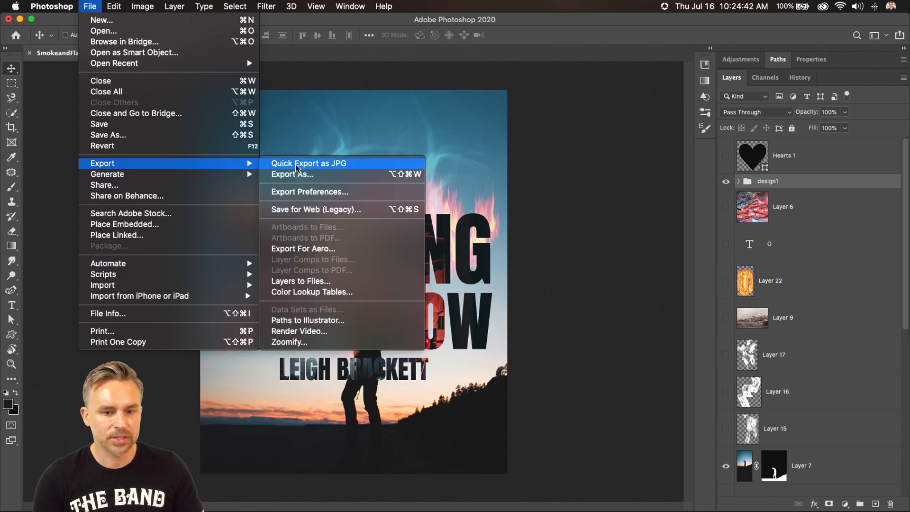
pyautogui.click(294, 164)
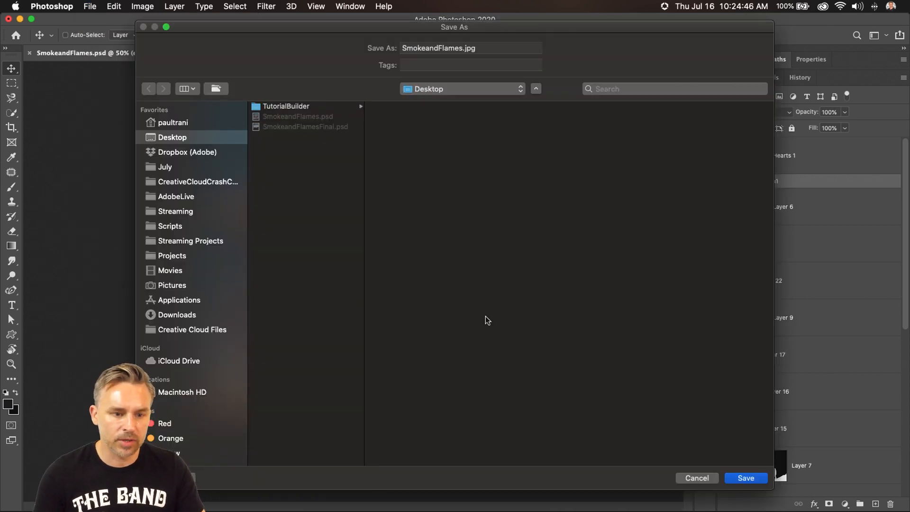
pyautogui.click(744, 478)
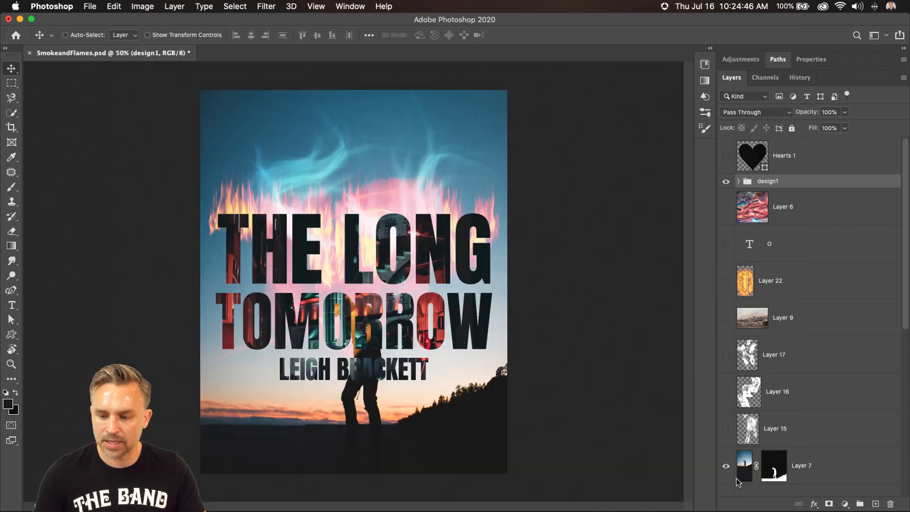
# Minimize the document, close the Downloads window, and switch to the newest posts in Discord's current-challenge channel
pyautogui.click(20, 19)
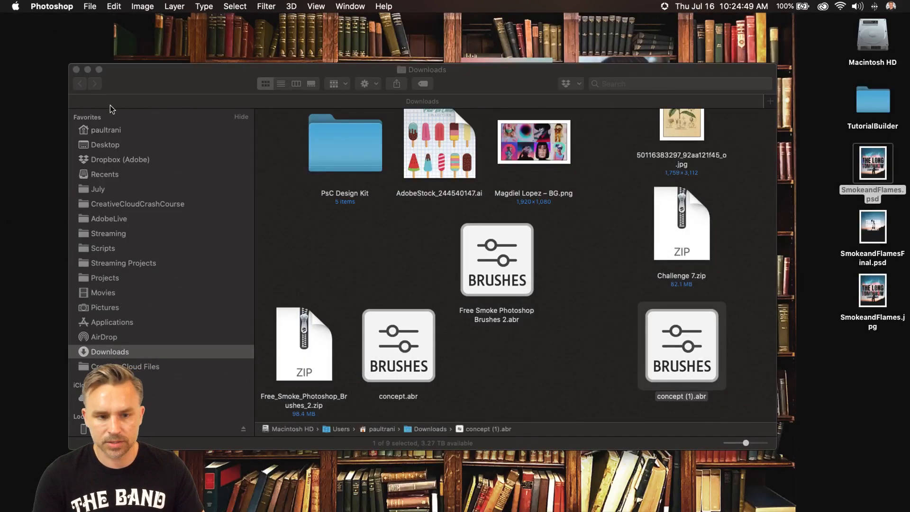
pyautogui.click(76, 70)
pyautogui.click(761, 499)
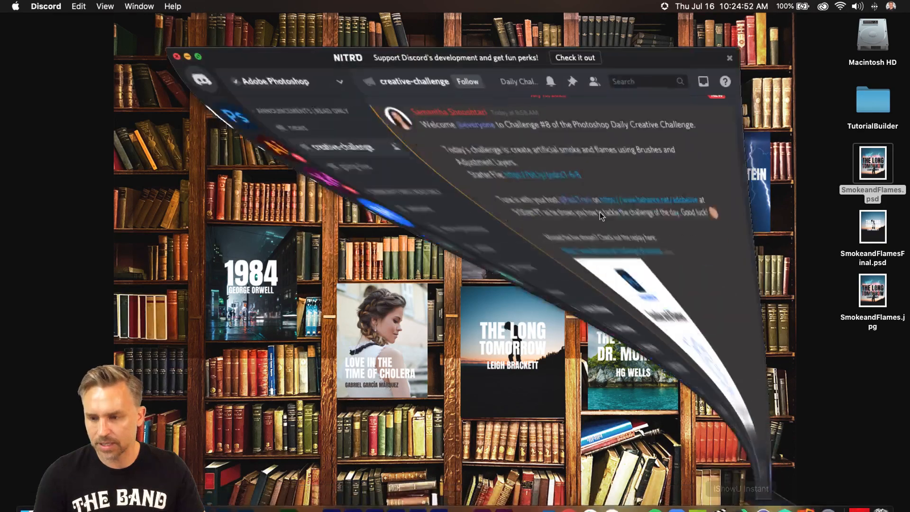
pyautogui.click(230, 285)
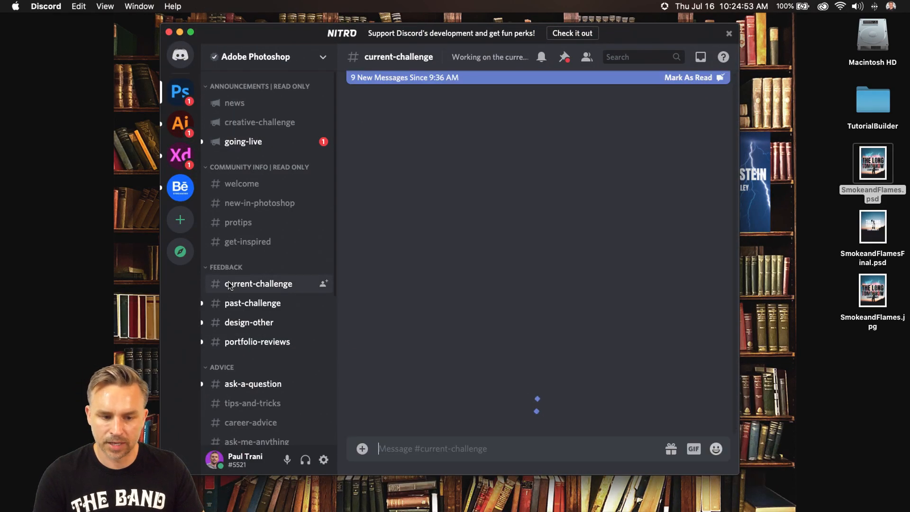
pyautogui.scroll(-4, 669, 313)
pyautogui.scroll(-10, 676, 332)
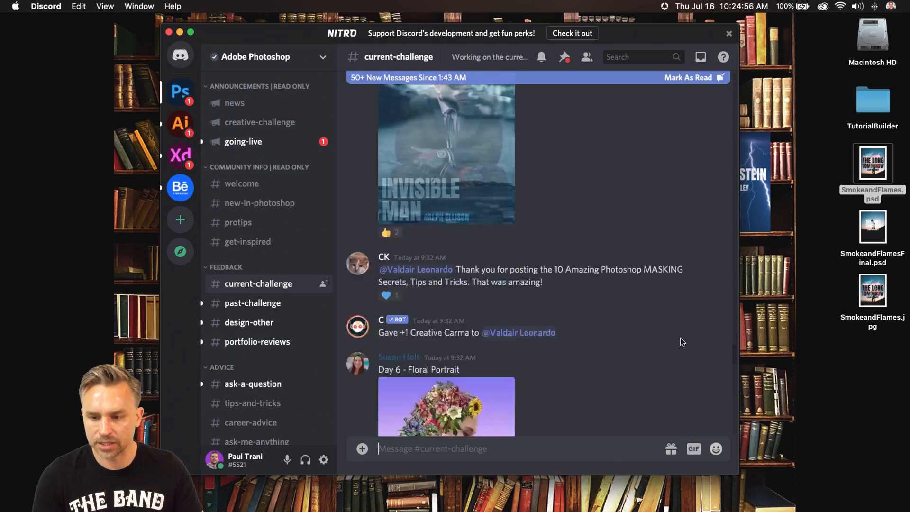
# Upload SmokeandFlames.jpg from the desktop to the current-challenge channel with the comment "Smoke and Flames!"
pyautogui.moveTo(863, 290); pyautogui.dragTo(559, 377)
pyautogui.write('Smo')
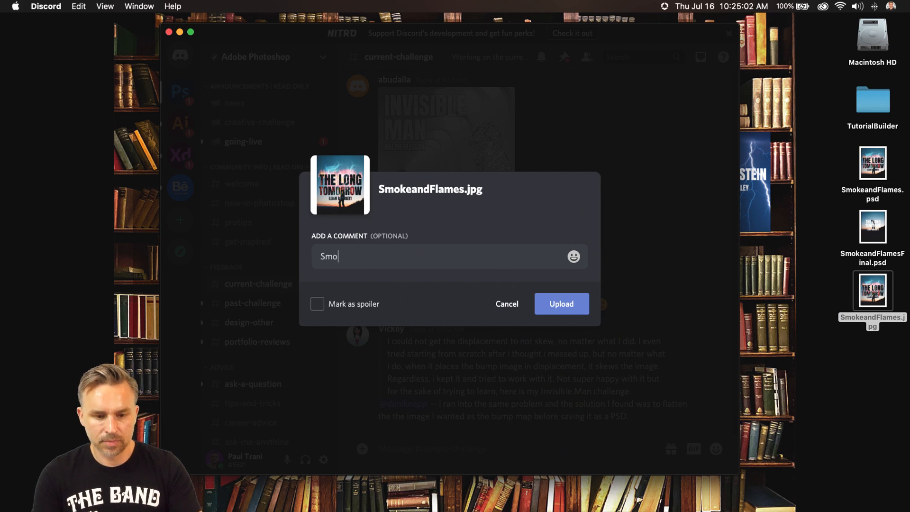
pyautogui.write('ke and Flames')
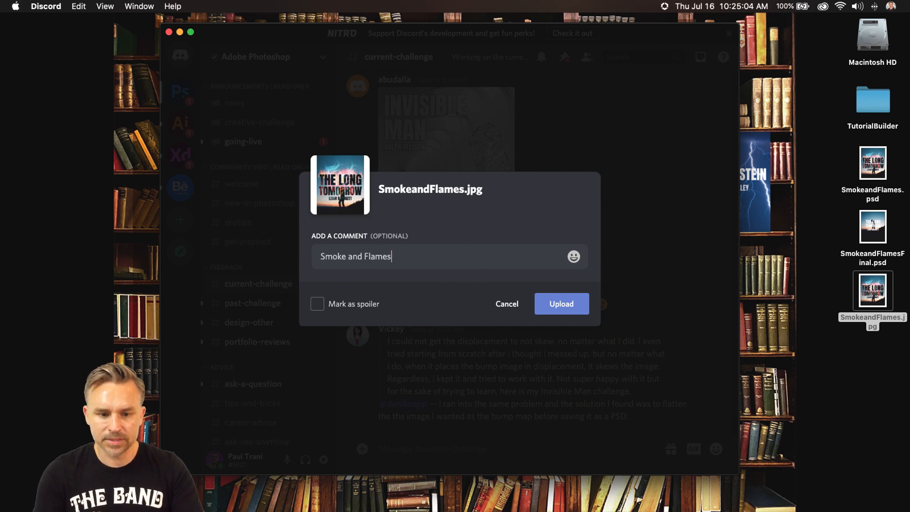
pyautogui.write('!')
pyautogui.press('Return')
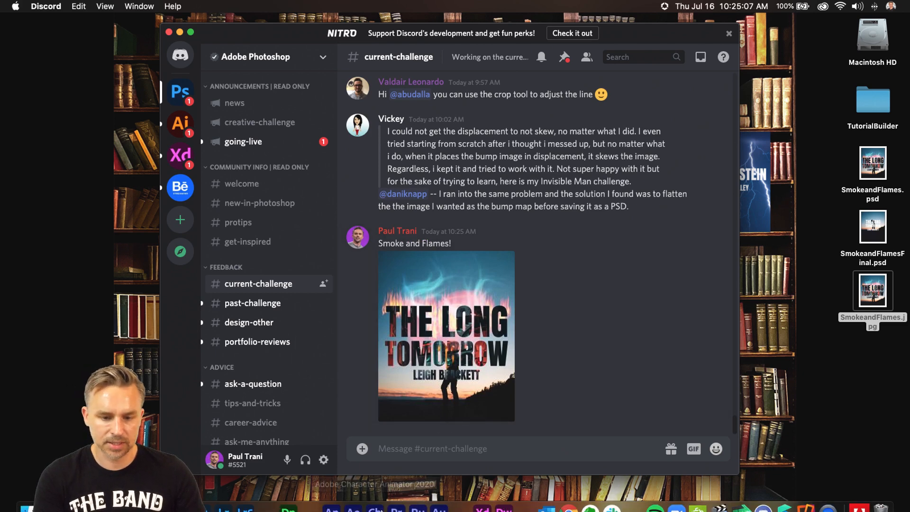
# Switch back to Photoshop and toggle design1's visibility to compare the two cover designs
pyautogui.click(206, 504)
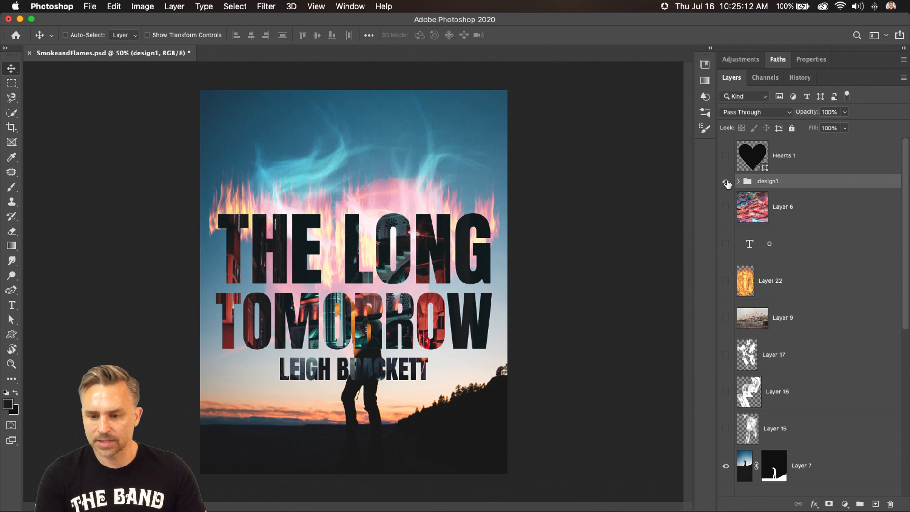
pyautogui.click(726, 182)
pyautogui.click(727, 182)
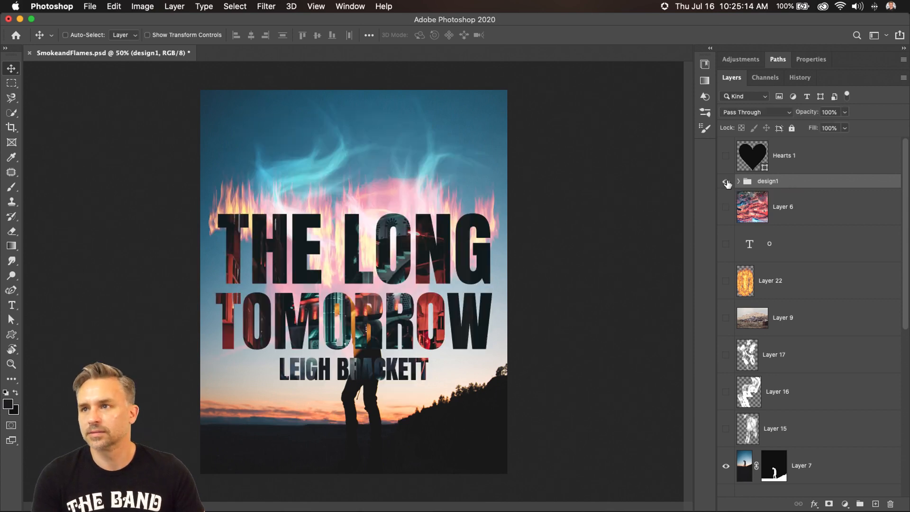
pyautogui.click(727, 182)
pyautogui.click(726, 182)
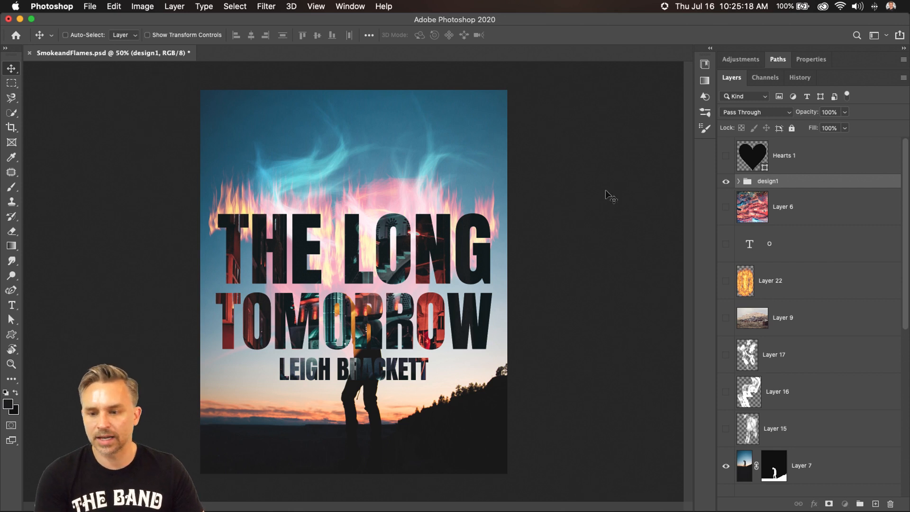
# Select design1's layers from city through the lower Layer 13 and move the title, flames and smoke slightly up the cover
pyautogui.moveTo(233, 280); pyautogui.dragTo(232, 214)
pyautogui.press('super+z')
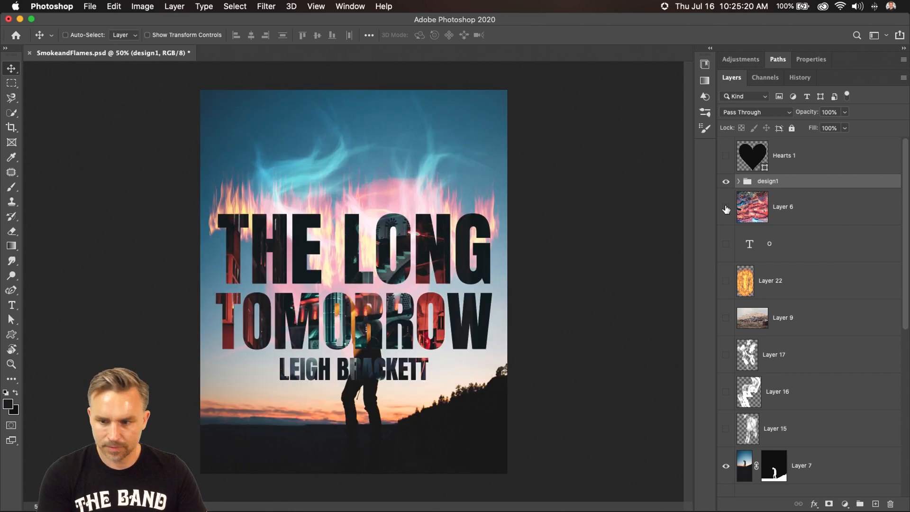
pyautogui.click(738, 181)
pyautogui.click(794, 207)
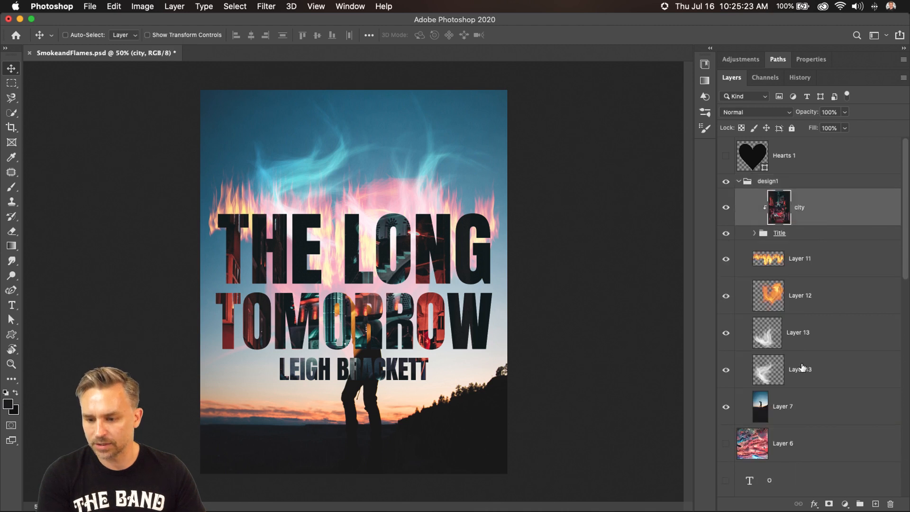
pyautogui.keyDown('shift'); pyautogui.click(801, 369); pyautogui.keyUp('shift')
pyautogui.moveTo(490, 322); pyautogui.dragTo(489, 258)
pyautogui.moveTo(420, 239); pyautogui.dragTo(413, 290)
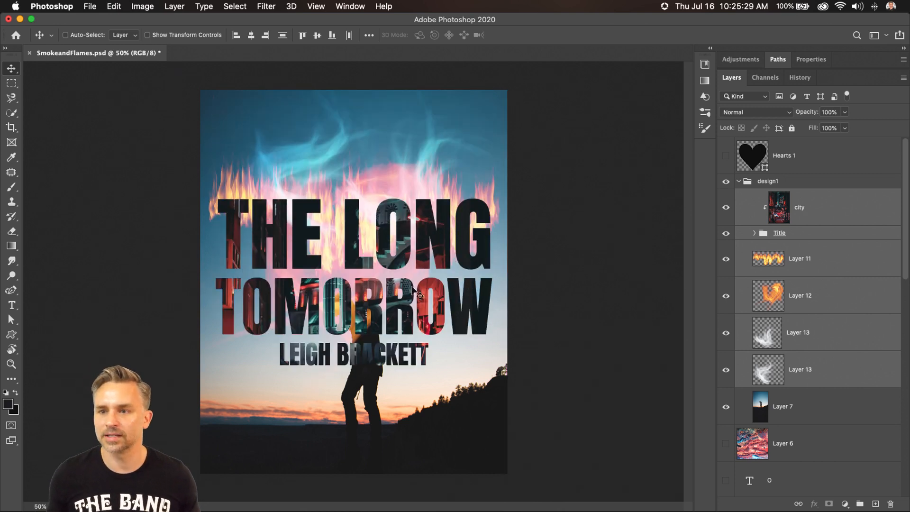